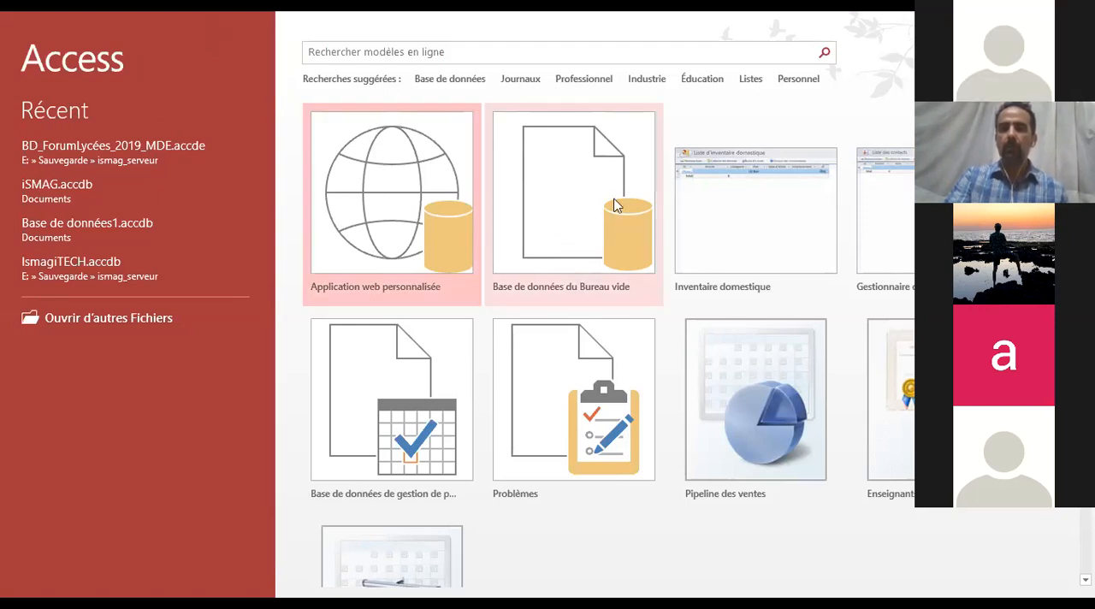
# Create a blank desktop database with the file name SuiviCorona2019
pyautogui.click(594, 222)
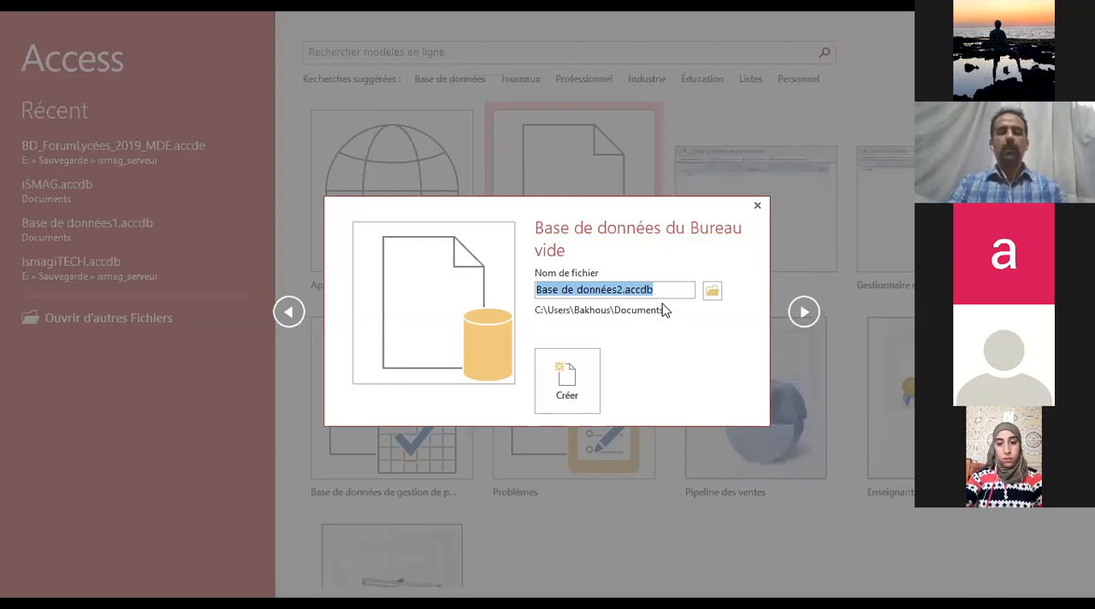
pyautogui.write('SuiviCo')
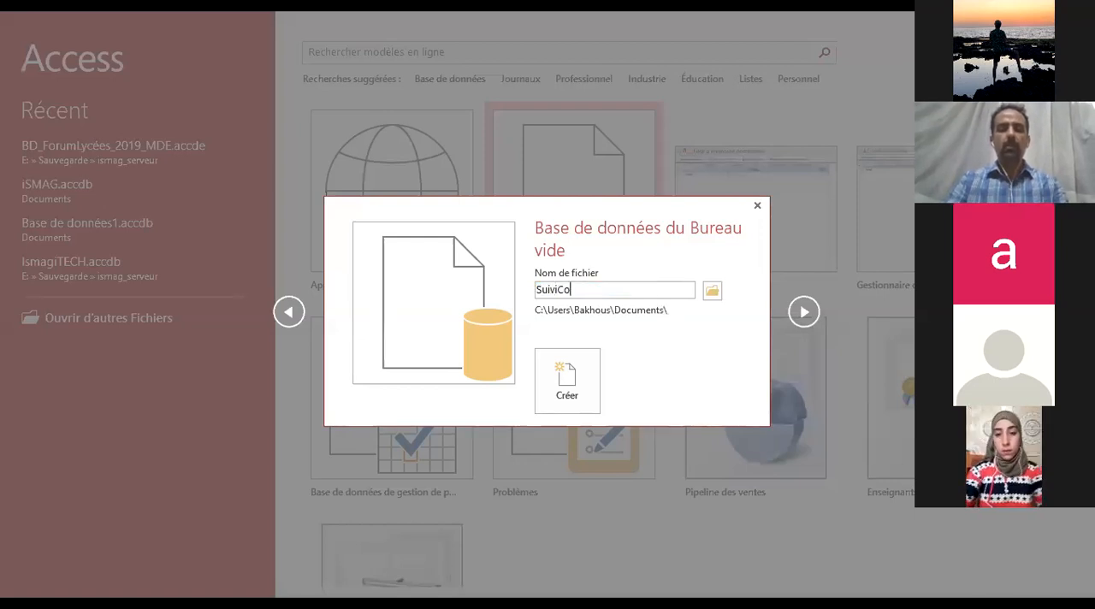
pyautogui.write('rona2019')
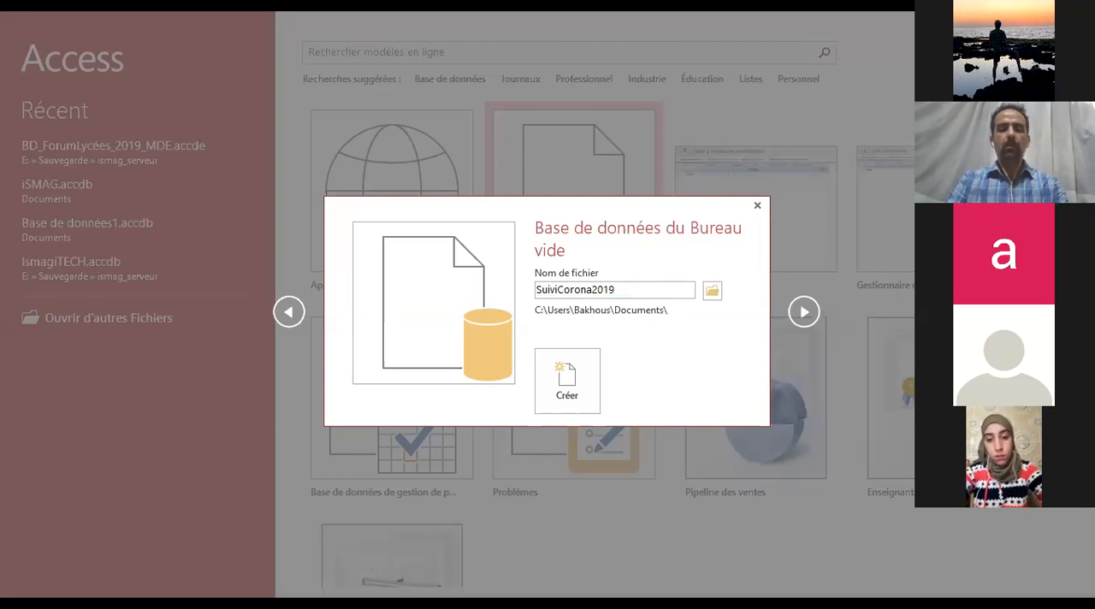
pyautogui.press('Return')
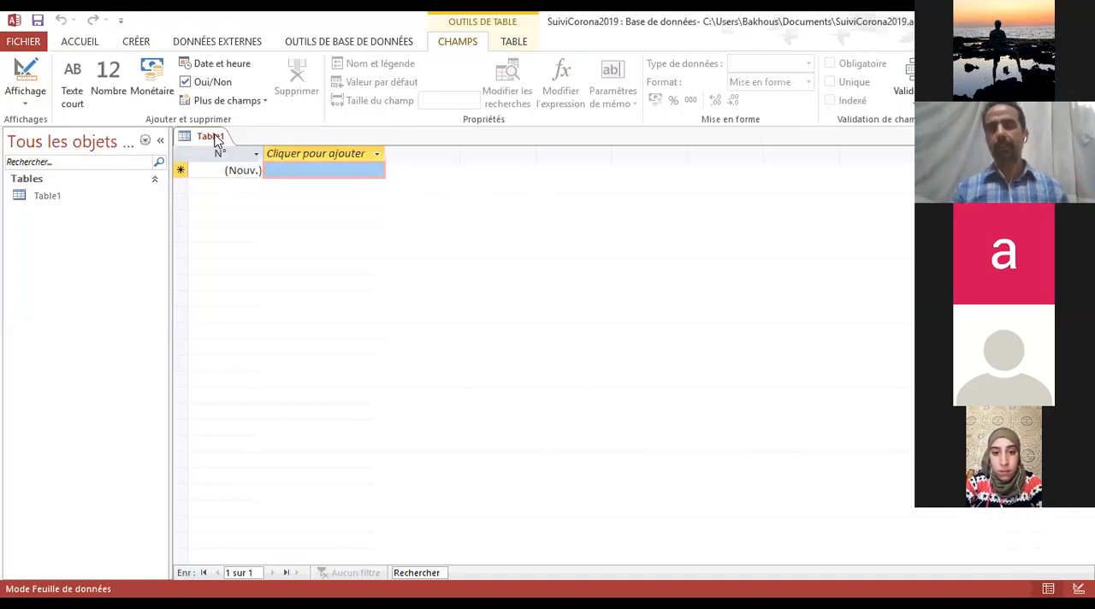
pyautogui.click(49, 201)
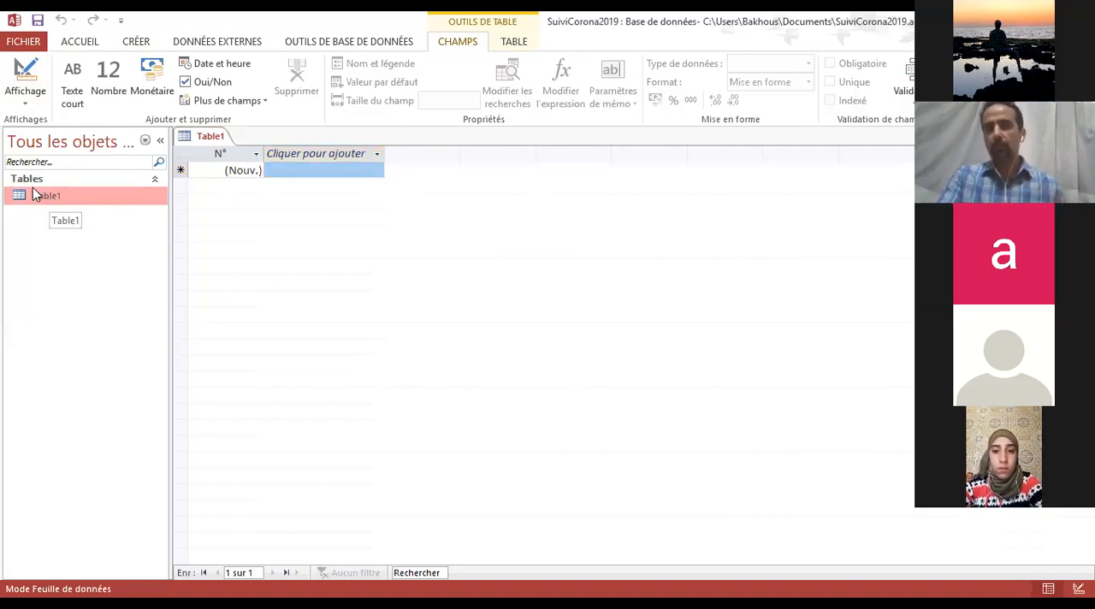
pyautogui.click(180, 154)
pyautogui.click(254, 169)
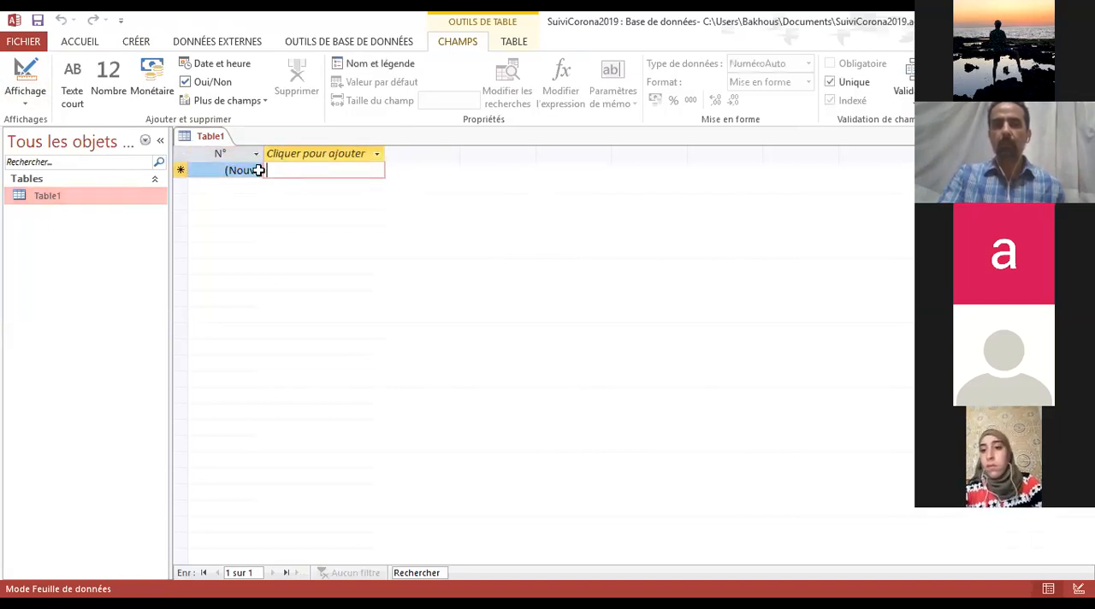
pyautogui.click(296, 171)
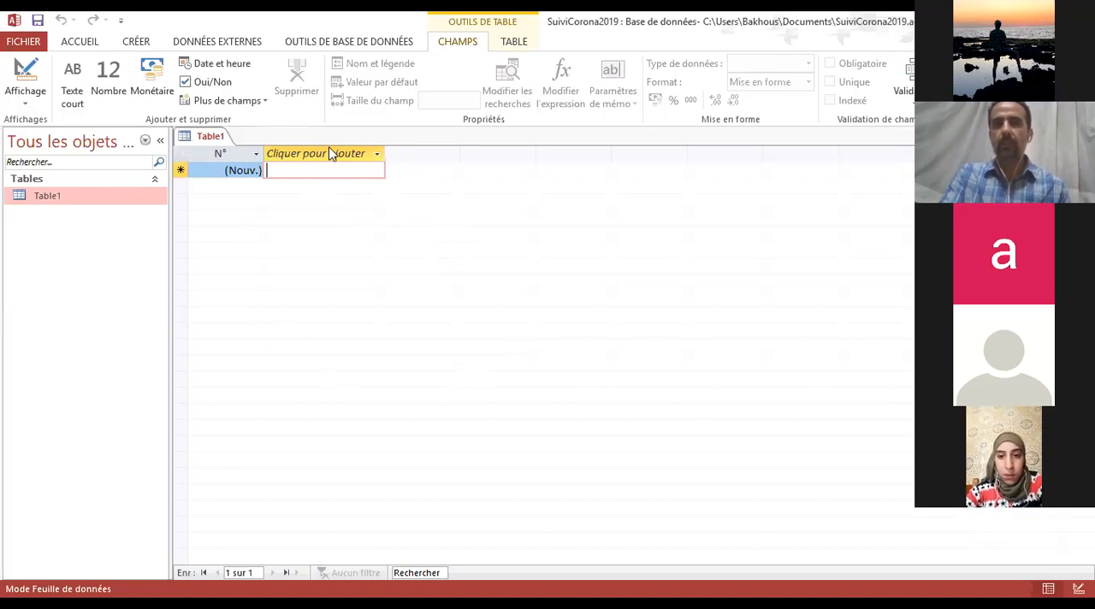
# Add a short text (Texte court) field named Nom to Table1
pyautogui.click(378, 155)
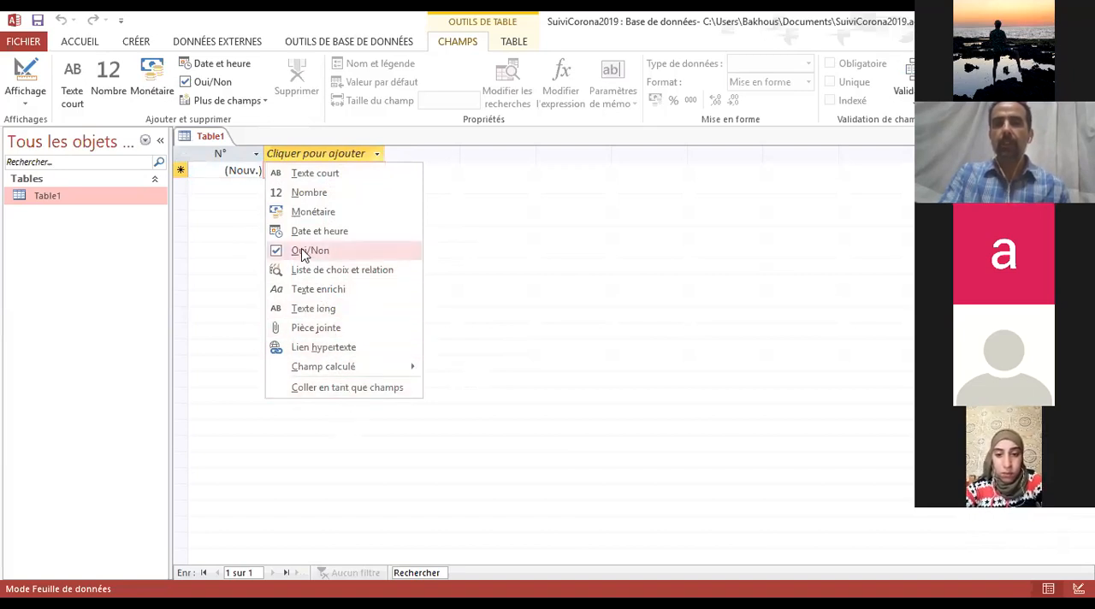
pyautogui.click(316, 174)
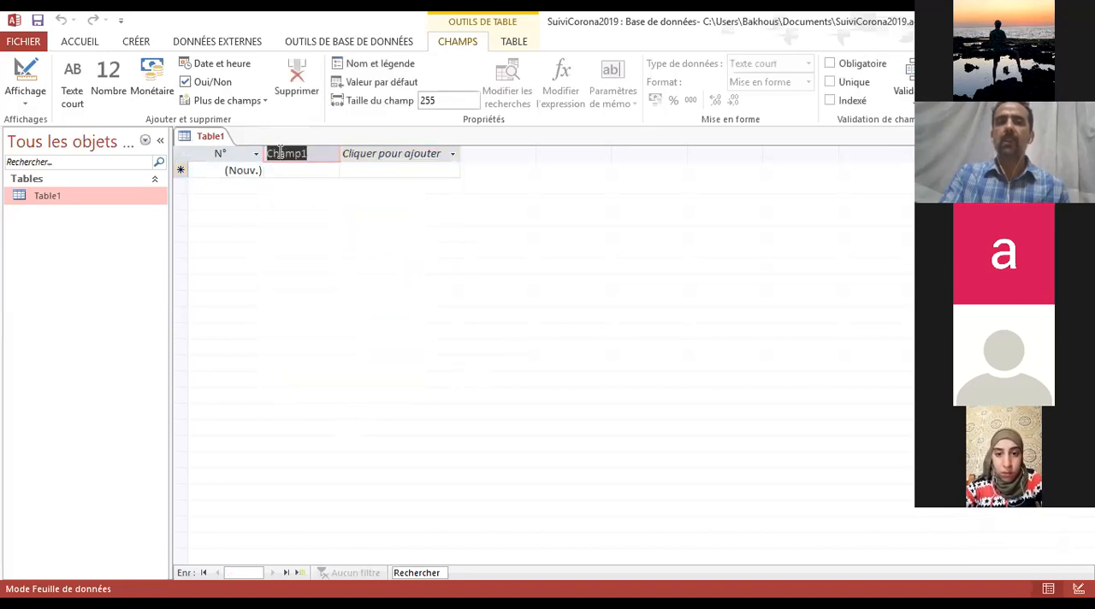
pyautogui.write('N')
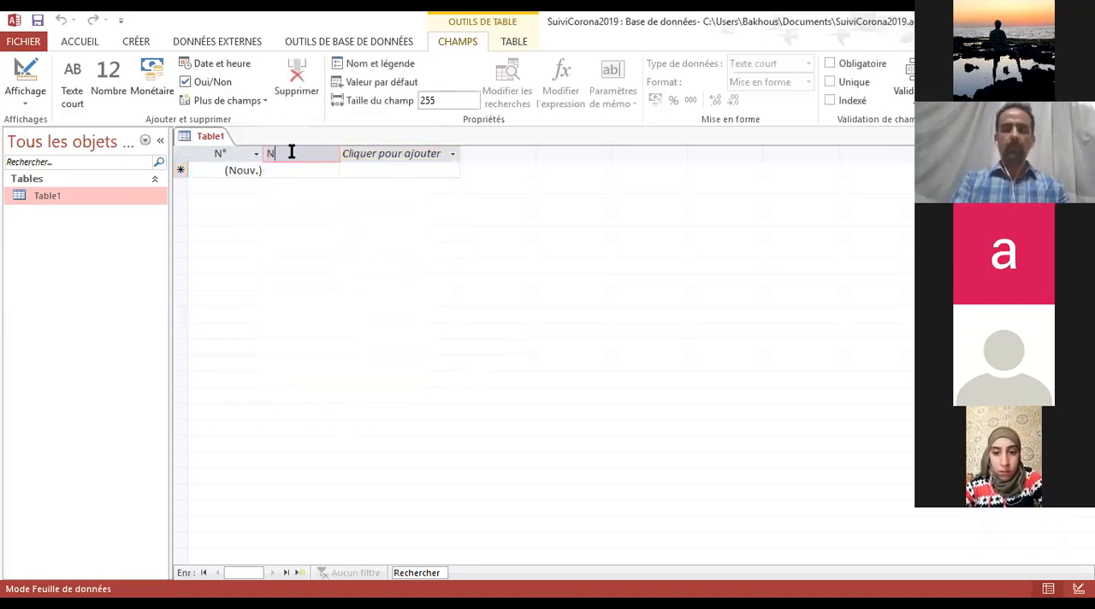
# Add a short text (Texte court) field named Prénom after the Nom field
pyautogui.click(401, 159)
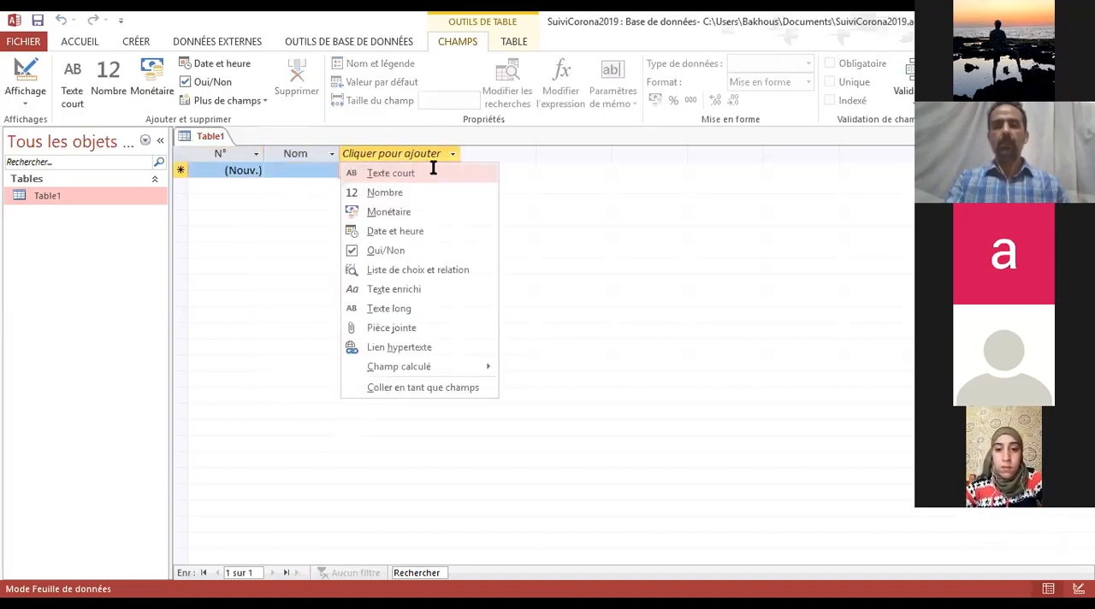
pyautogui.click(423, 174)
pyautogui.write('Prénom')
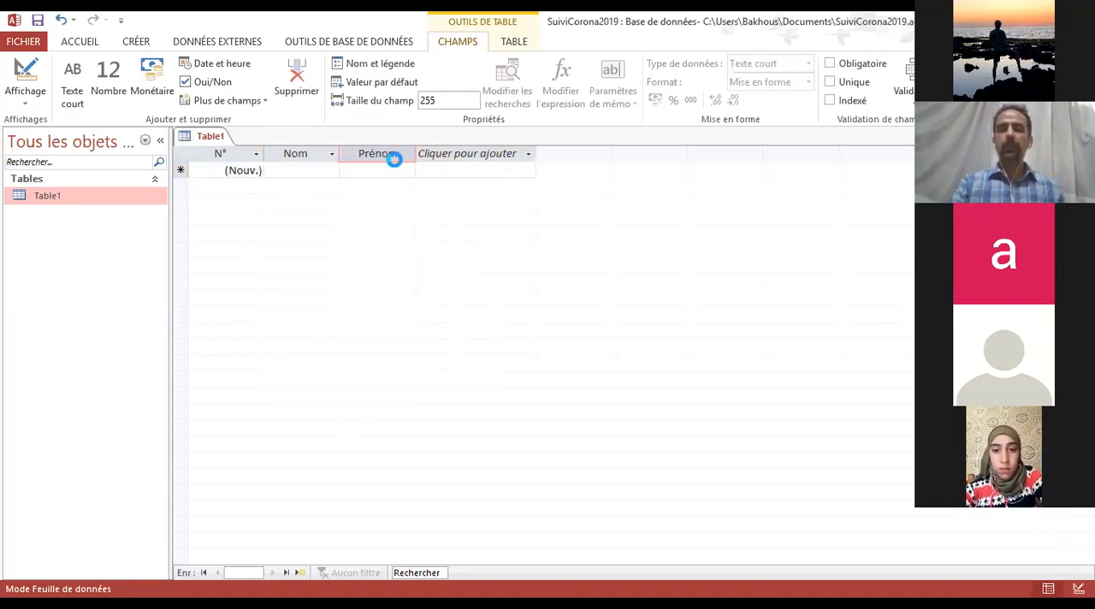
pyautogui.press('Return')
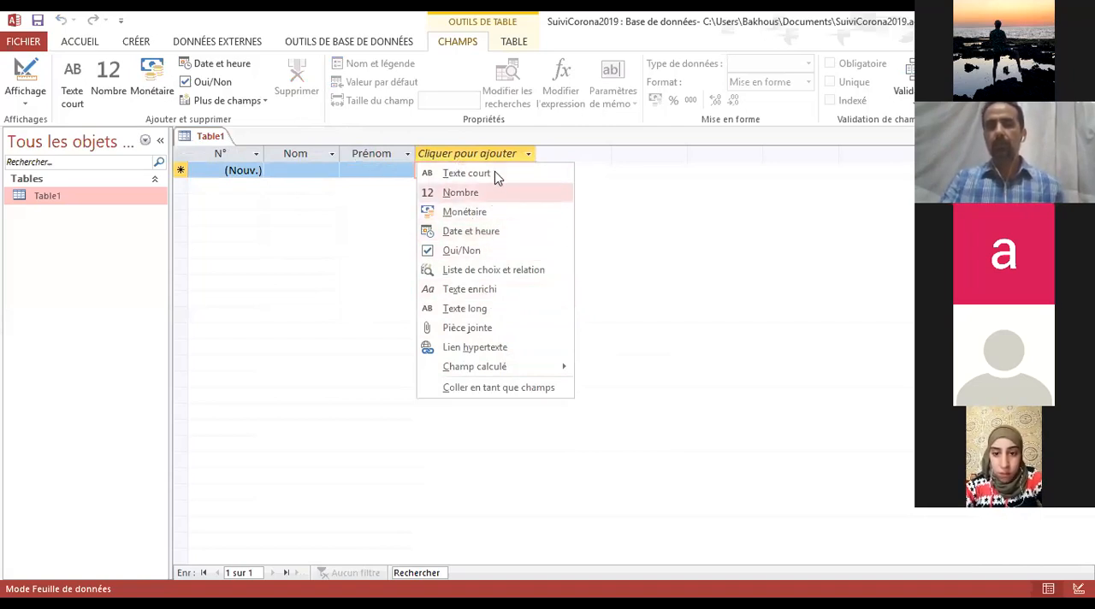
# Add a Date et heure field named DateNaissance and widen its column to fit the full name
pyautogui.click(492, 232)
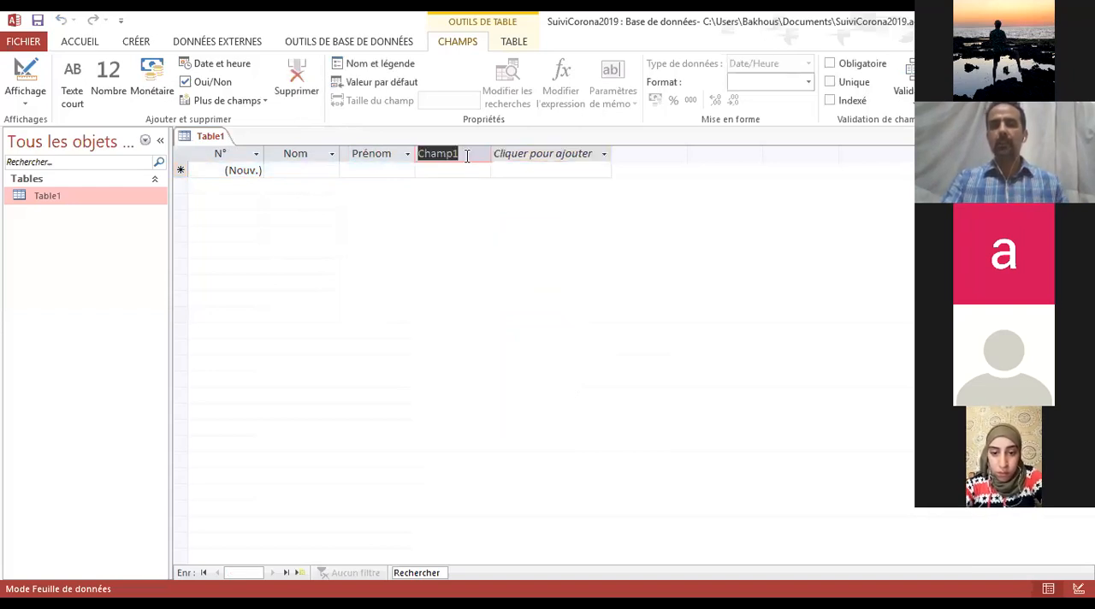
pyautogui.write('Date')
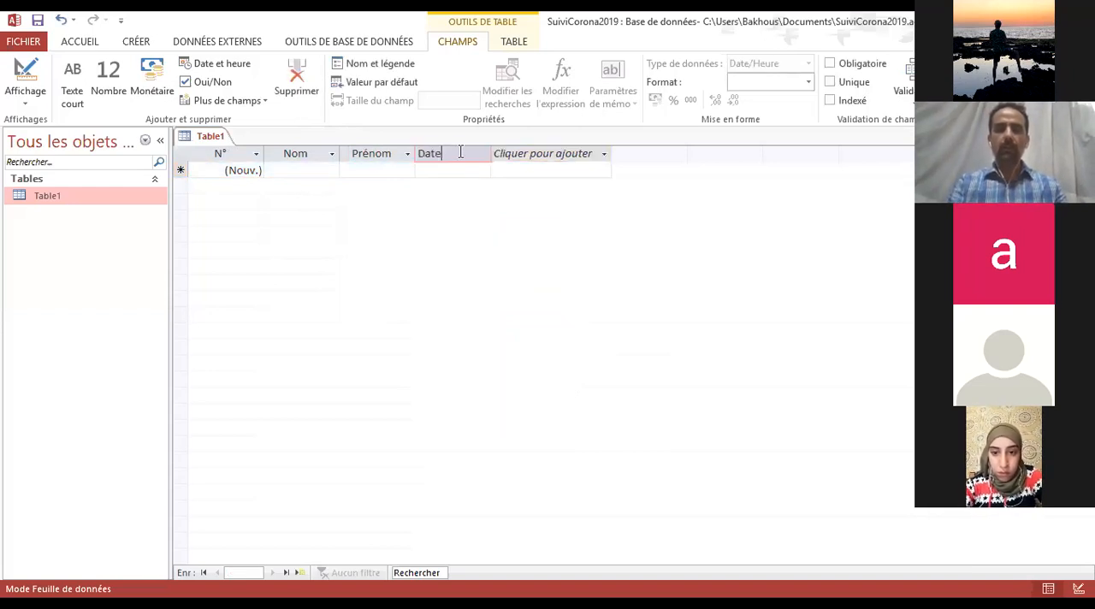
pyautogui.write('Naissance')
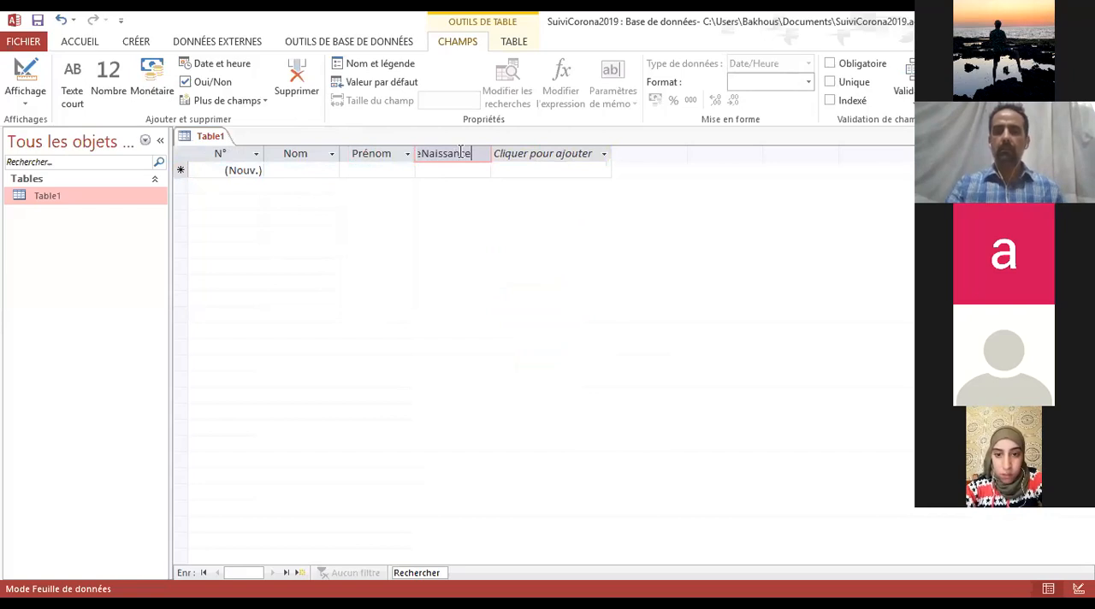
pyautogui.press('Return')
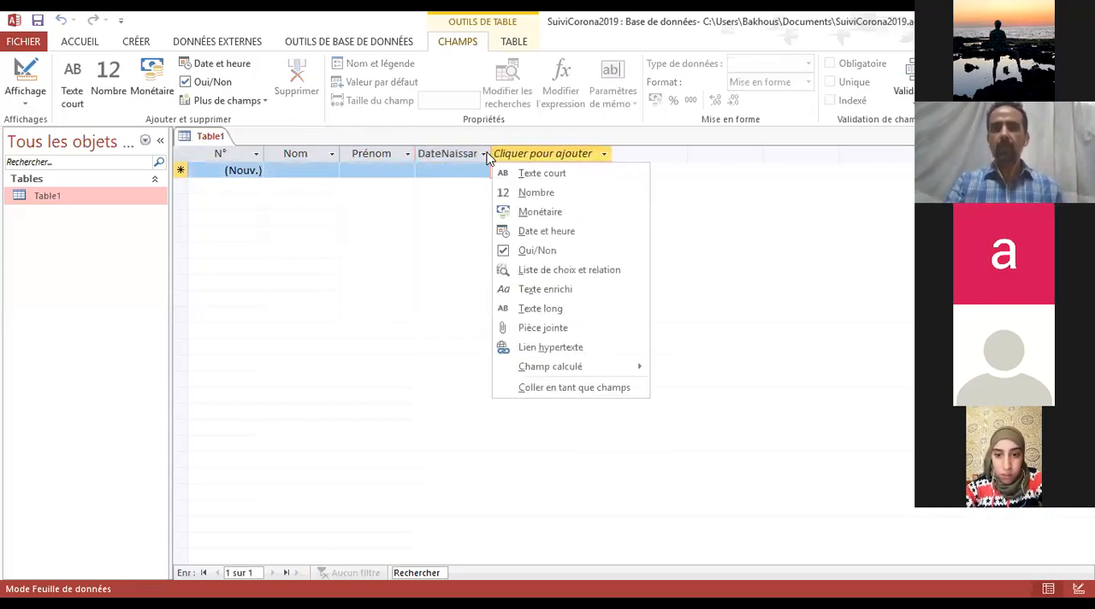
pyautogui.click(516, 153)
pyautogui.click(515, 153)
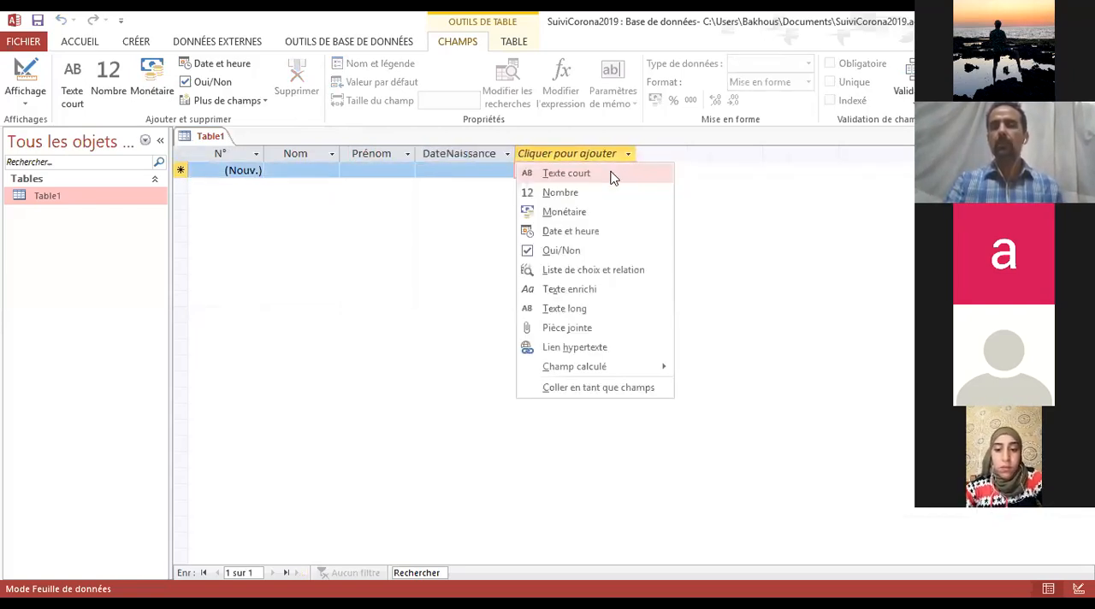
pyautogui.click(300, 179)
pyautogui.click(332, 171)
pyautogui.click(365, 170)
pyautogui.click(458, 170)
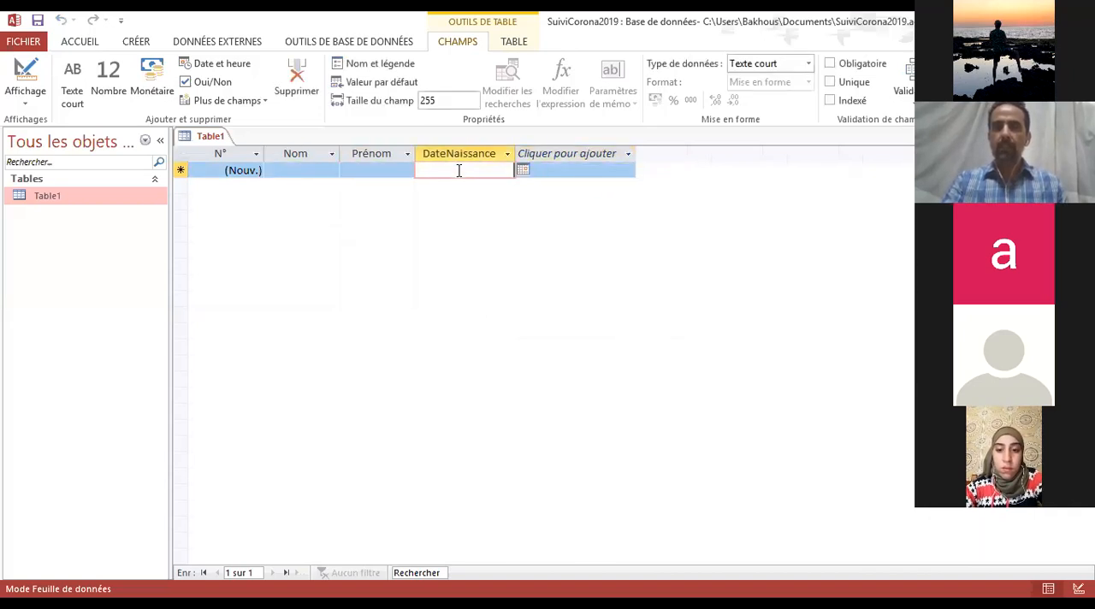
# Widen the N° column slightly and enter the first person's last name and first name in the first record
pyautogui.click(291, 170)
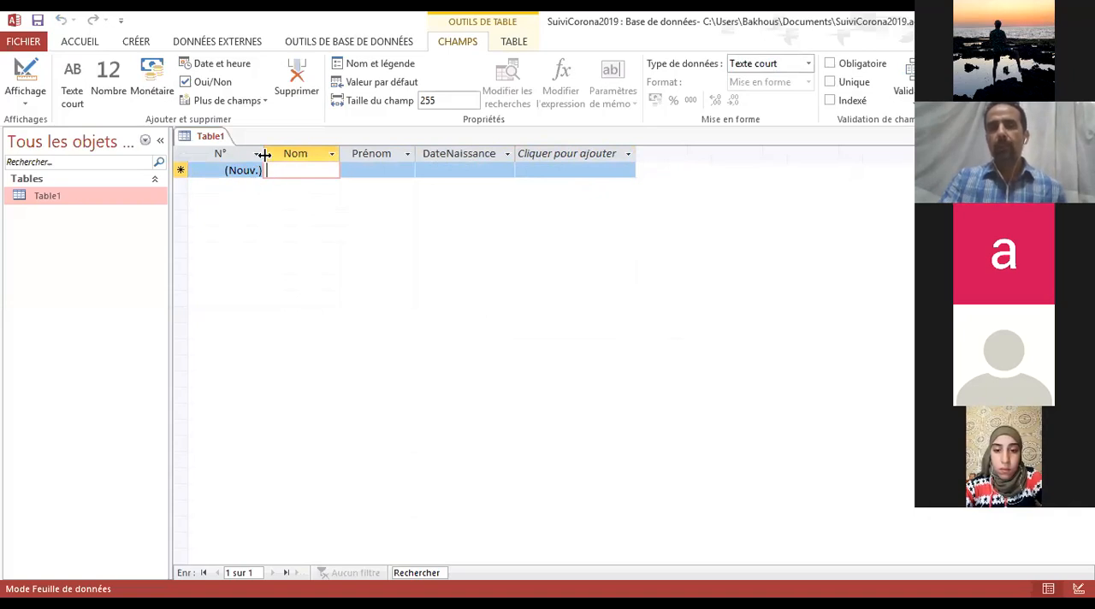
pyautogui.moveTo(263, 154)
pyautogui.mouseDown()
pyautogui.moveTo(222, 154)
pyautogui.moveTo(272, 153)
pyautogui.mouseUp()
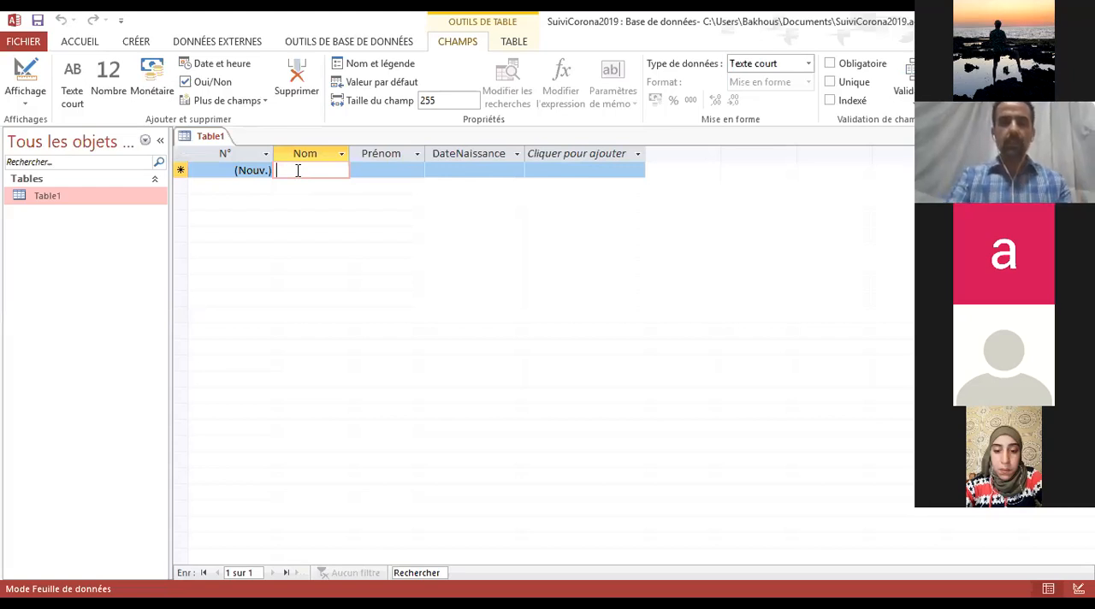
pyautogui.write('Ma')
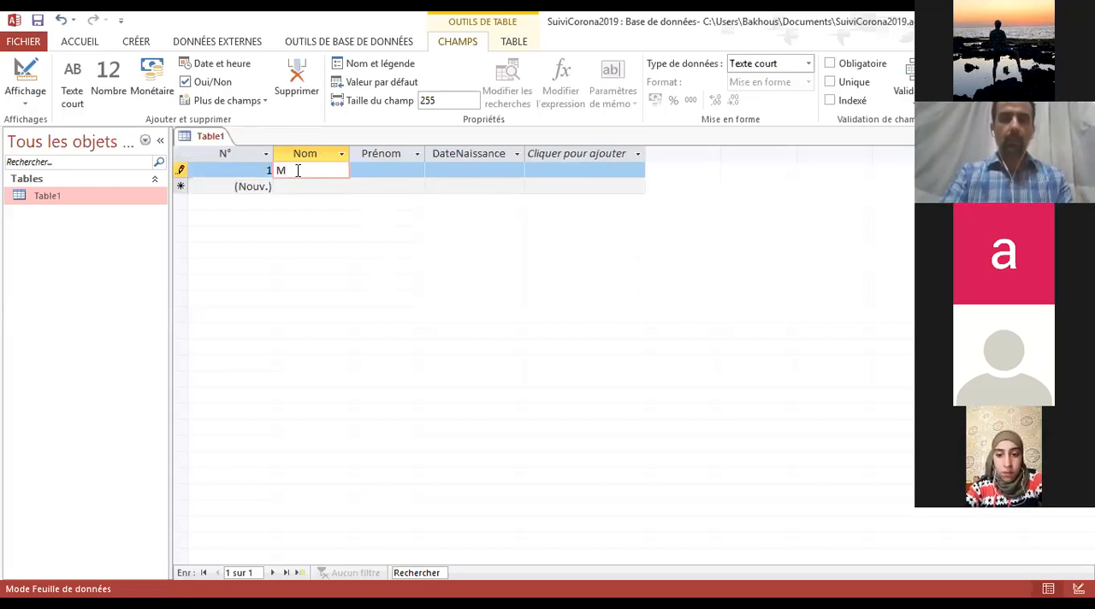
pyautogui.press('BackSpace')
pyautogui.write('Mahmou')
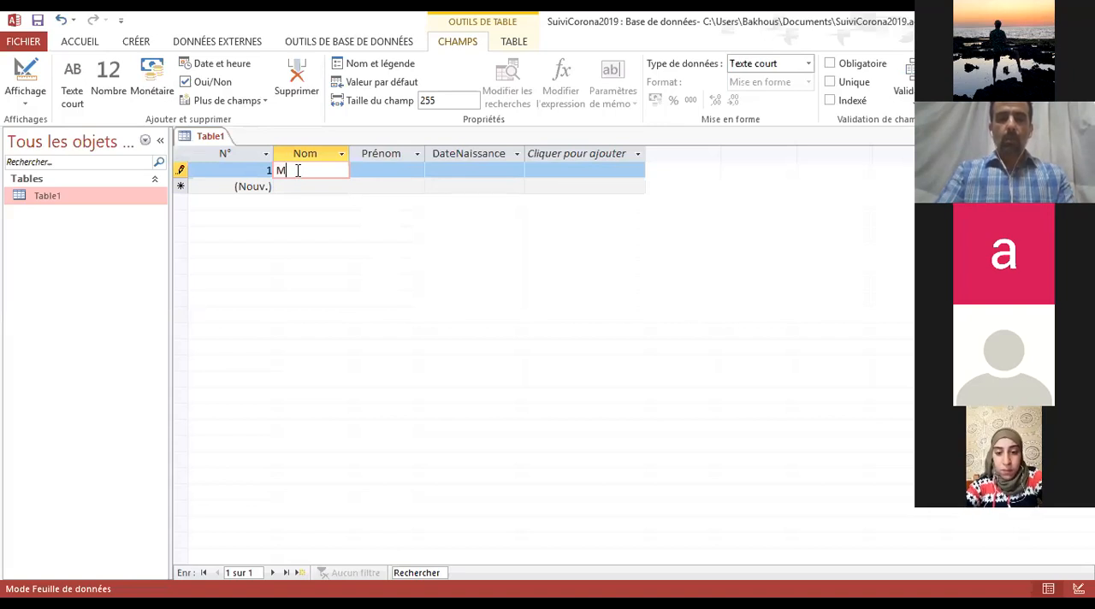
pyautogui.write('di')
pyautogui.press('Tab')
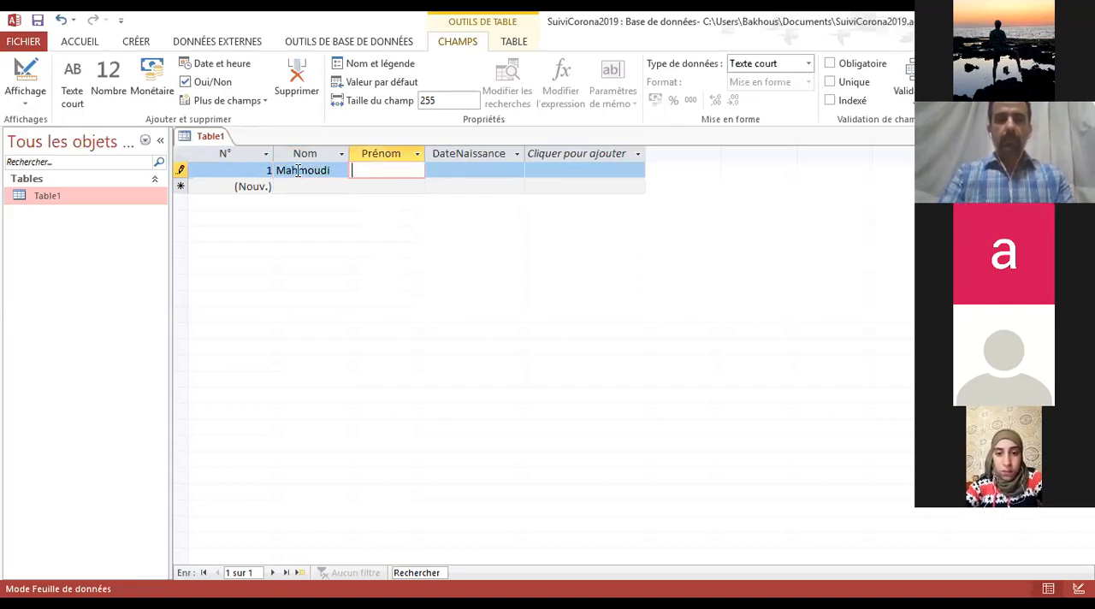
pyautogui.write('Samir')
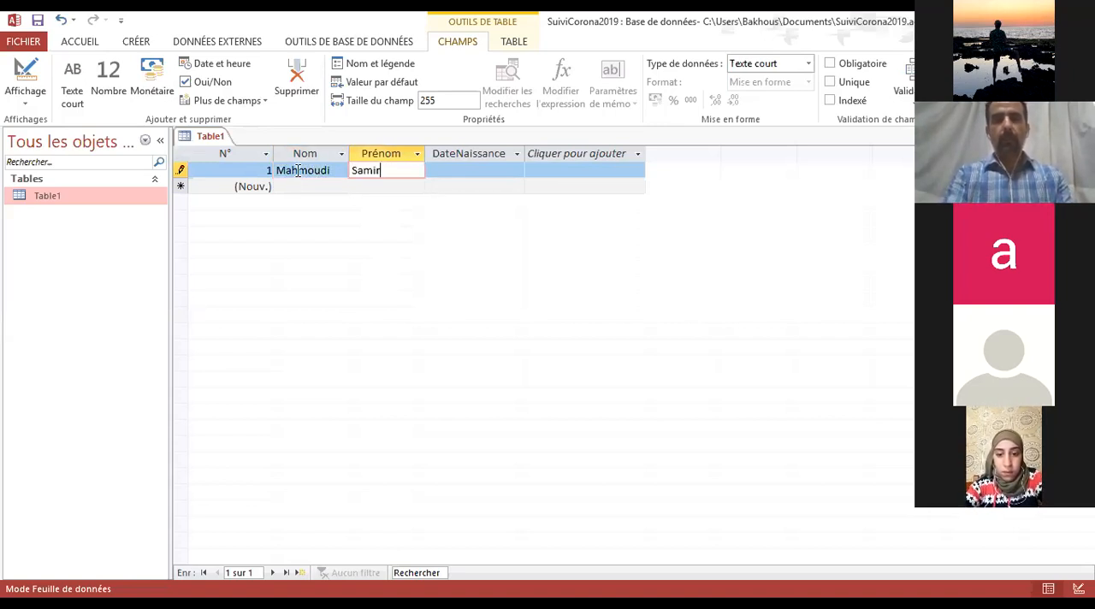
pyautogui.click(511, 174)
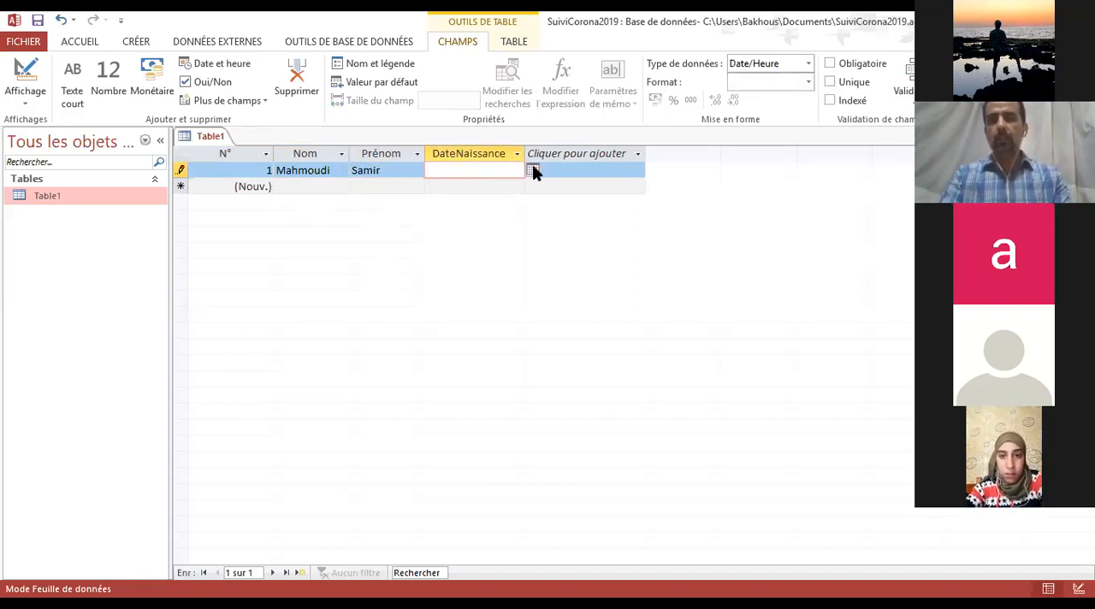
pyautogui.click(532, 169)
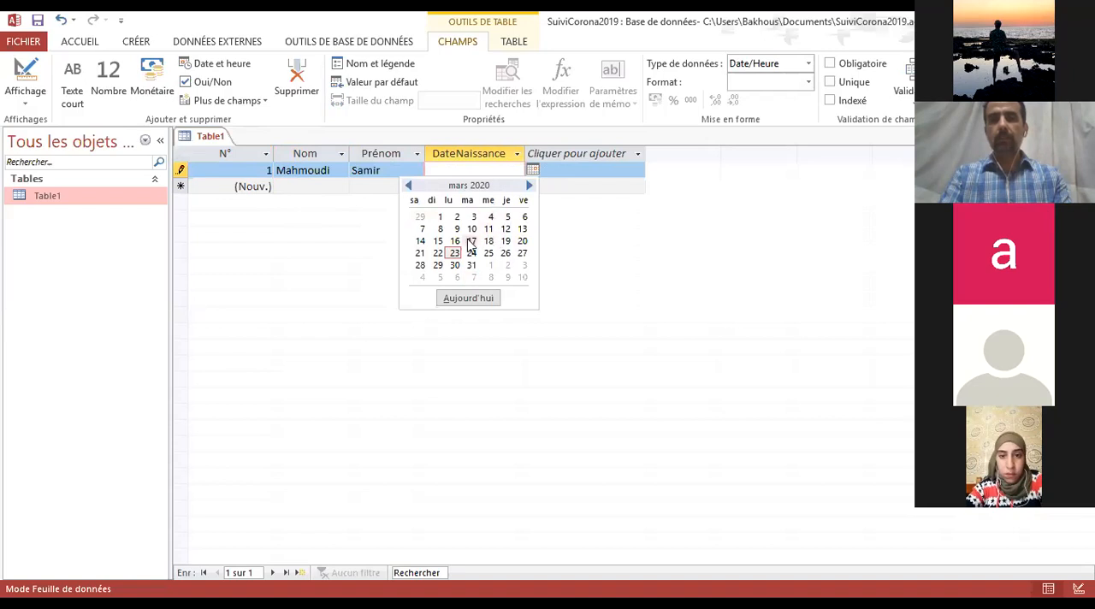
pyautogui.click(407, 185)
pyautogui.click(408, 186)
pyautogui.click(408, 185)
pyautogui.click(408, 185)
pyautogui.click(408, 185)
pyautogui.click(408, 185)
pyautogui.click(408, 186)
pyautogui.click(408, 185)
pyautogui.click(408, 185)
pyautogui.click(408, 185)
pyautogui.click(408, 185)
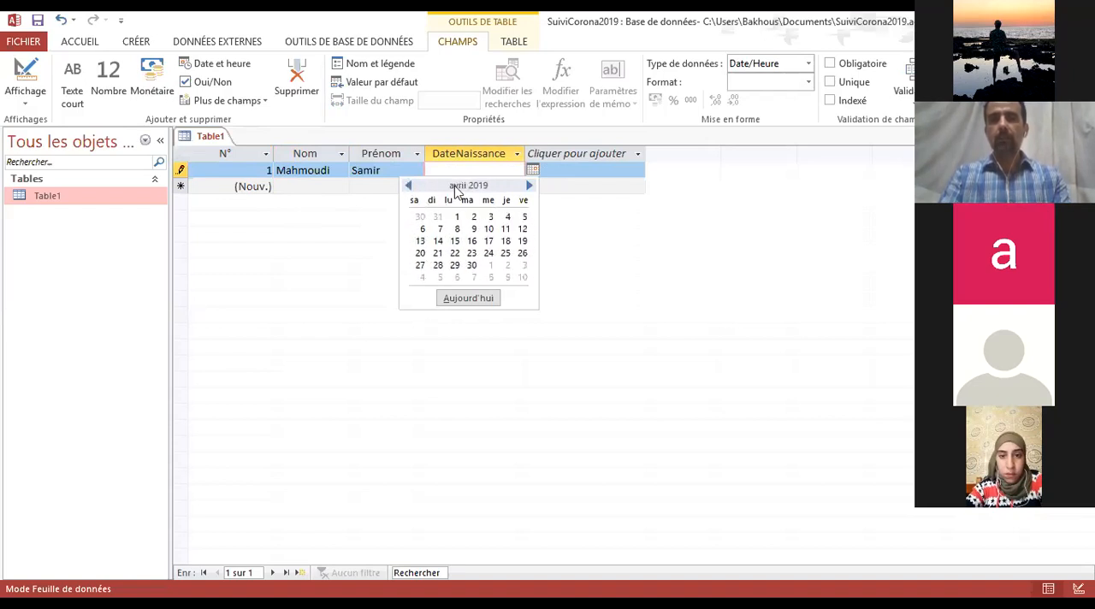
# Enter the first person's date of birth in the DateNaissance field of the first record
pyautogui.click(509, 169)
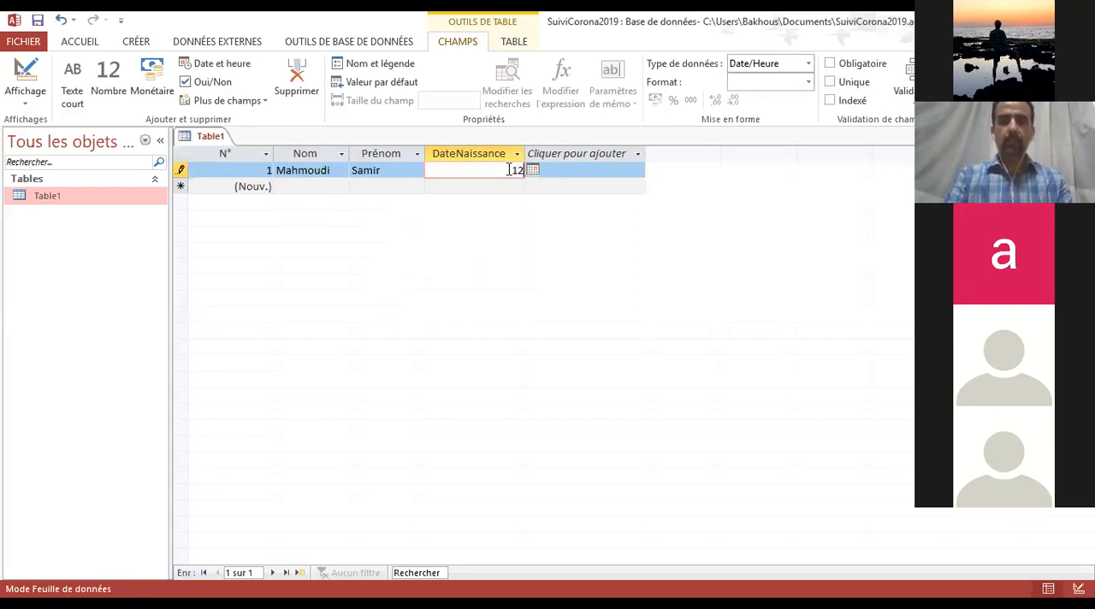
pyautogui.write('12/')
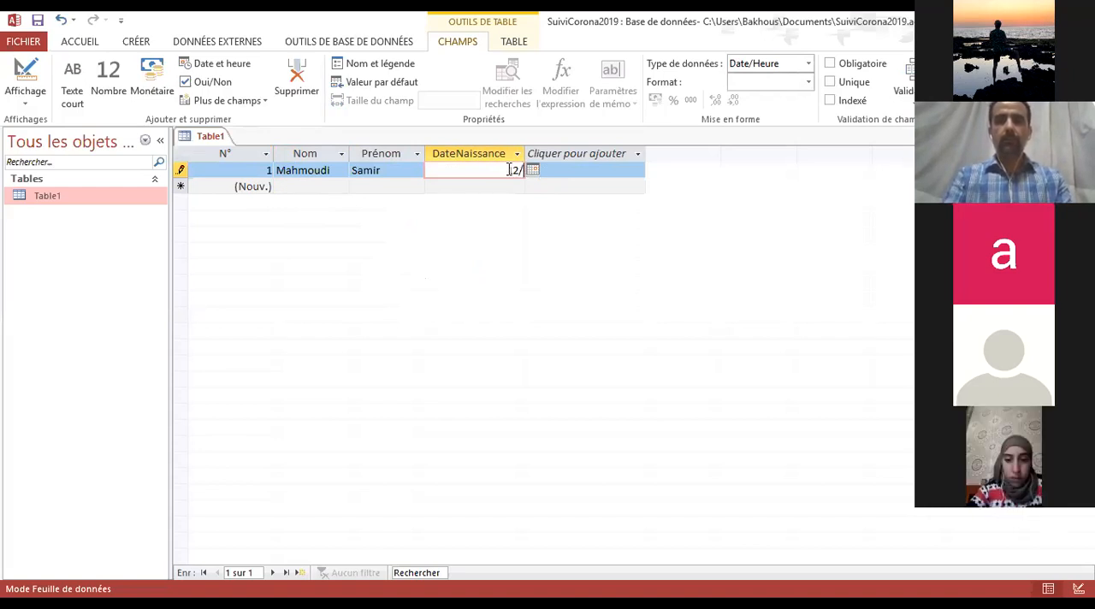
pyautogui.write('04/')
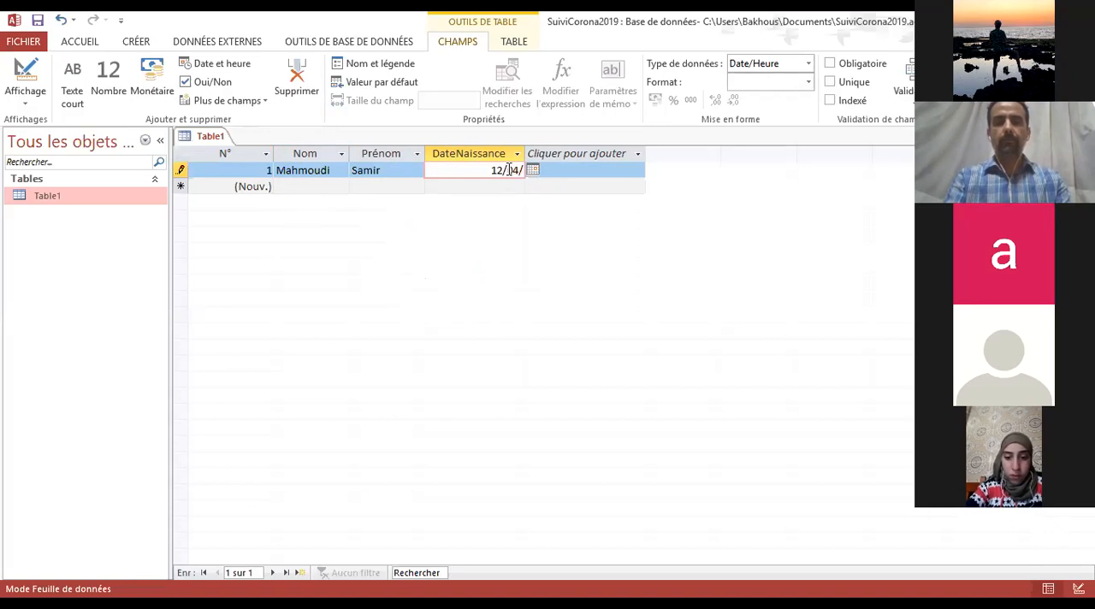
pyautogui.write('1999')
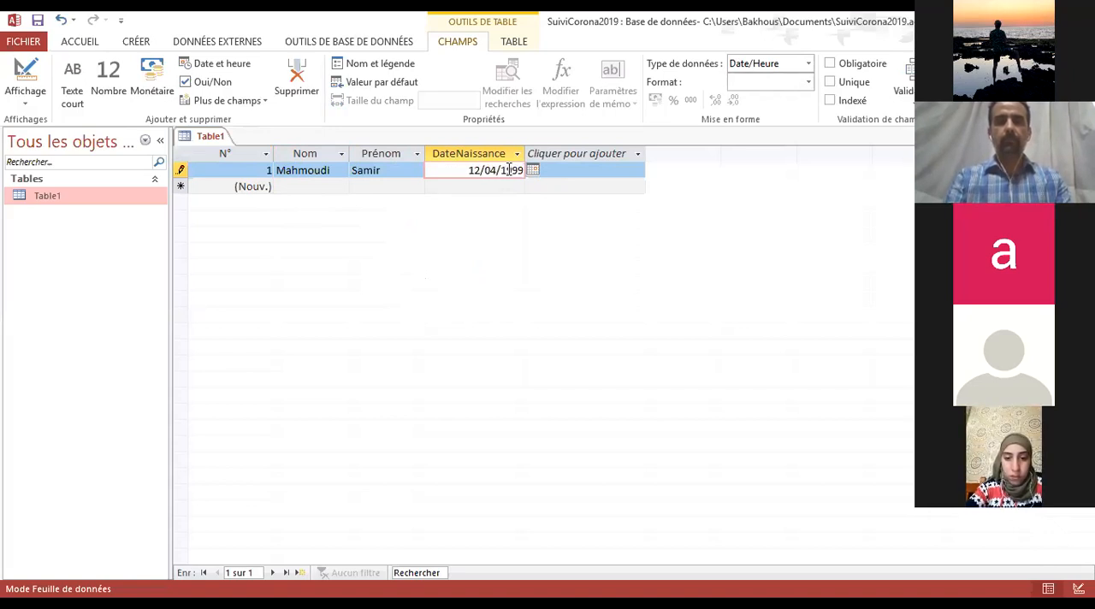
# Enter the second person's last name and first name in the Nom and Prénom fields of a new record
pyautogui.click(293, 186)
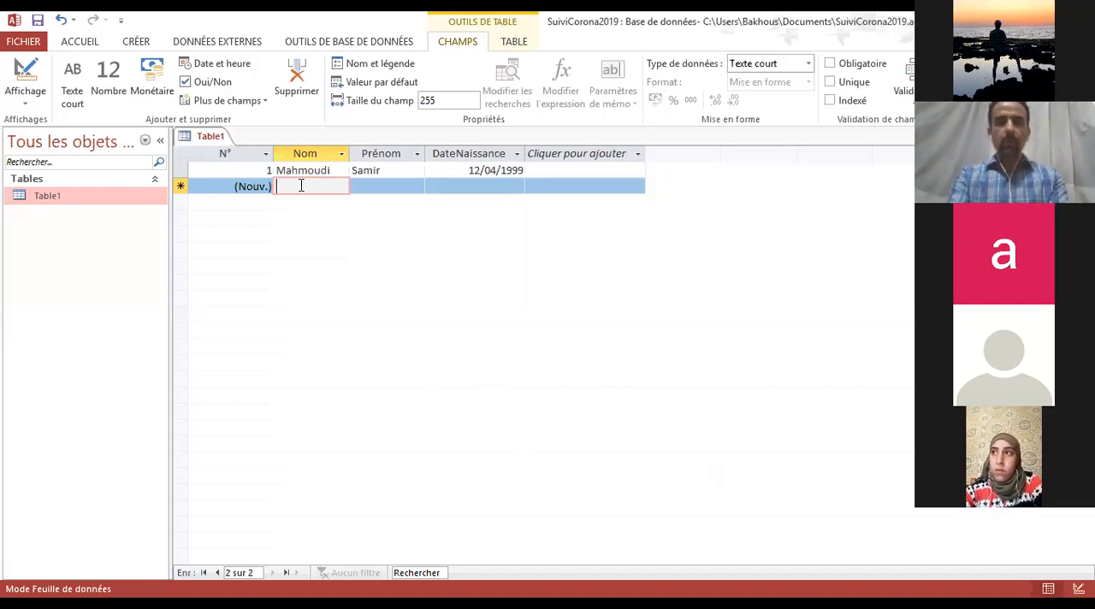
pyautogui.write('Guisser')
pyautogui.press('Tab')
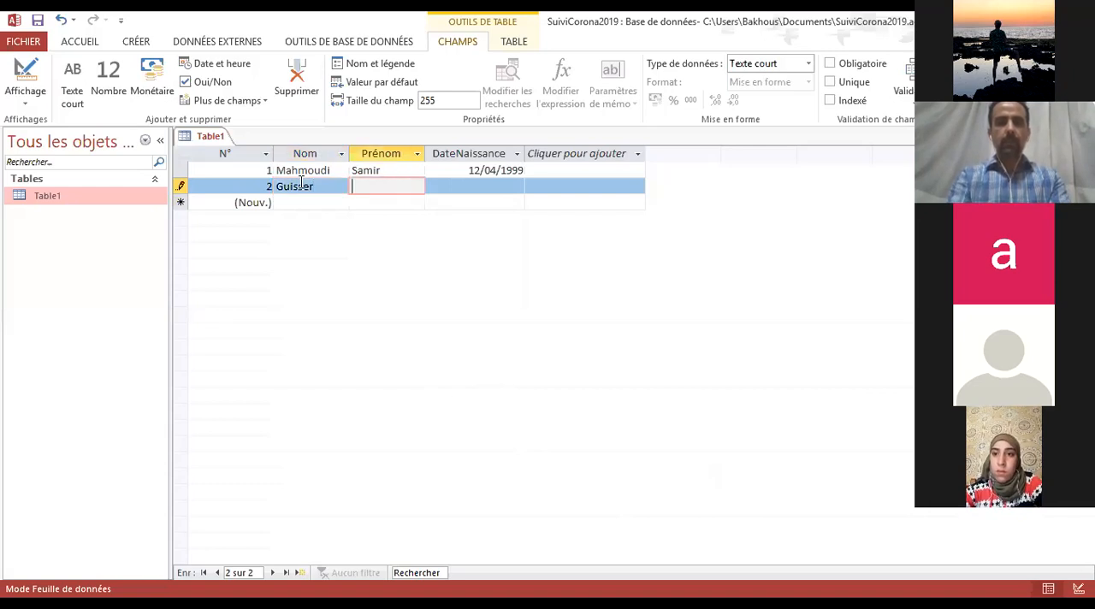
pyautogui.write('You')
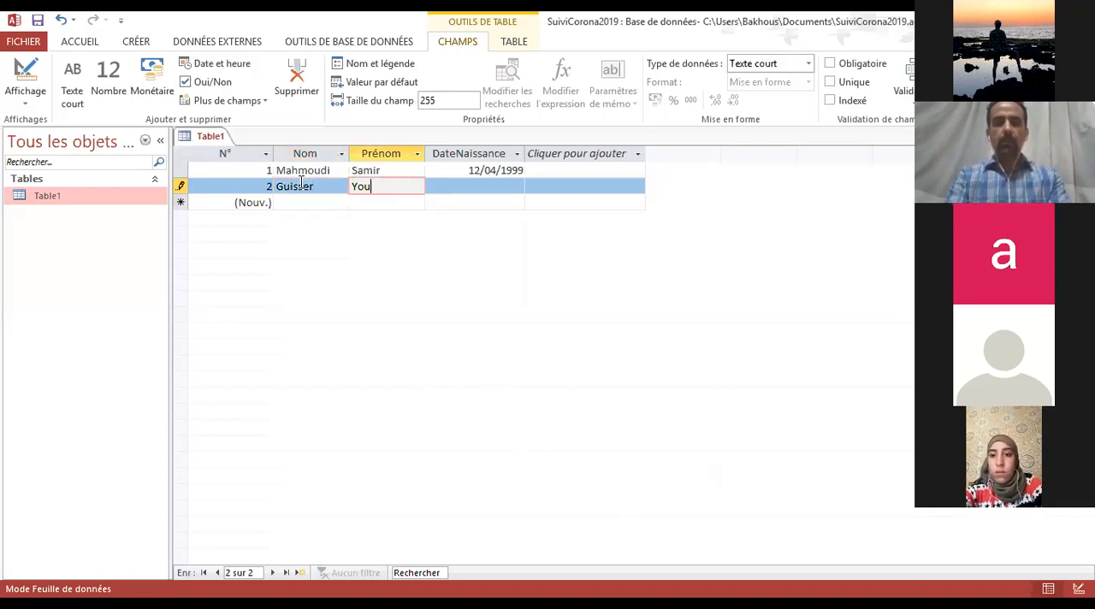
pyautogui.write('ssef')
pyautogui.press('BackSpace')
pyautogui.press('BackSpace')
pyautogui.write('sef')
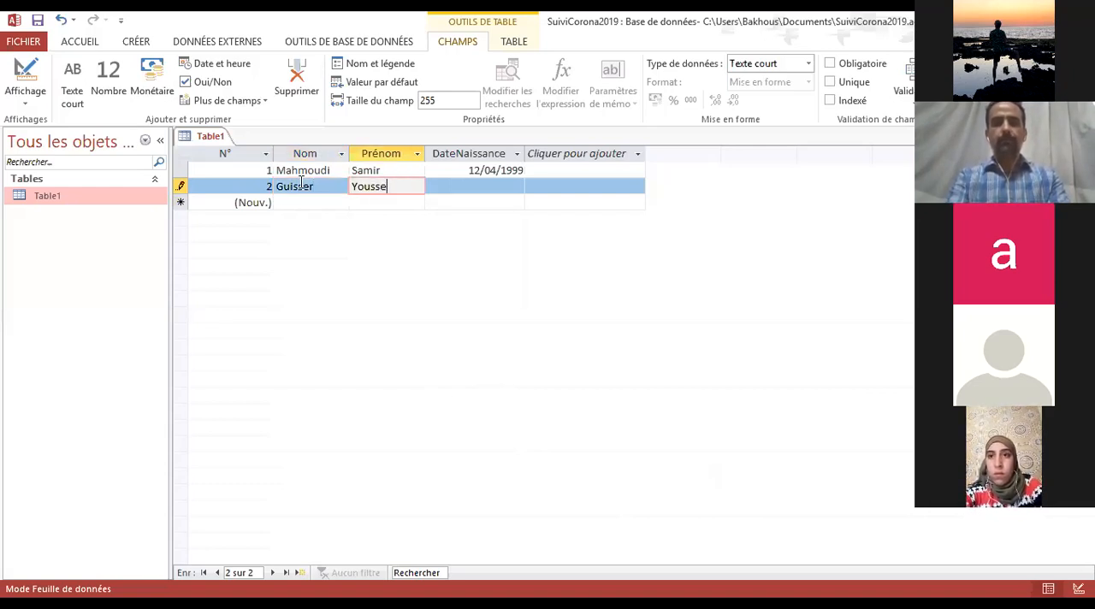
# Enter the second person's date of birth in the DateNaissance field of the second record
pyautogui.click(466, 181)
pyautogui.write('02/')
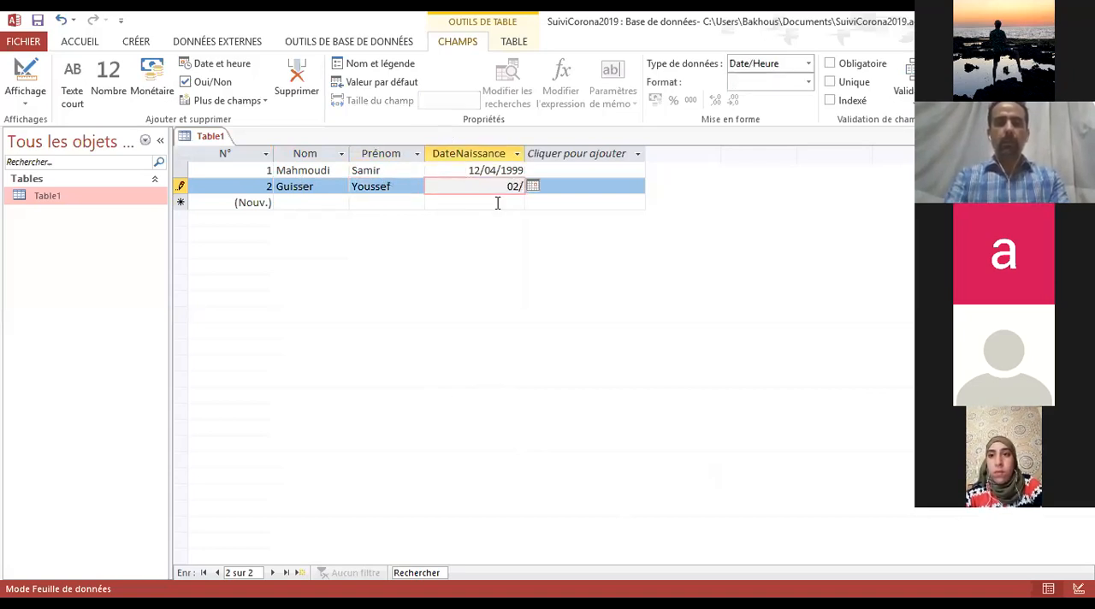
pyautogui.write('04')
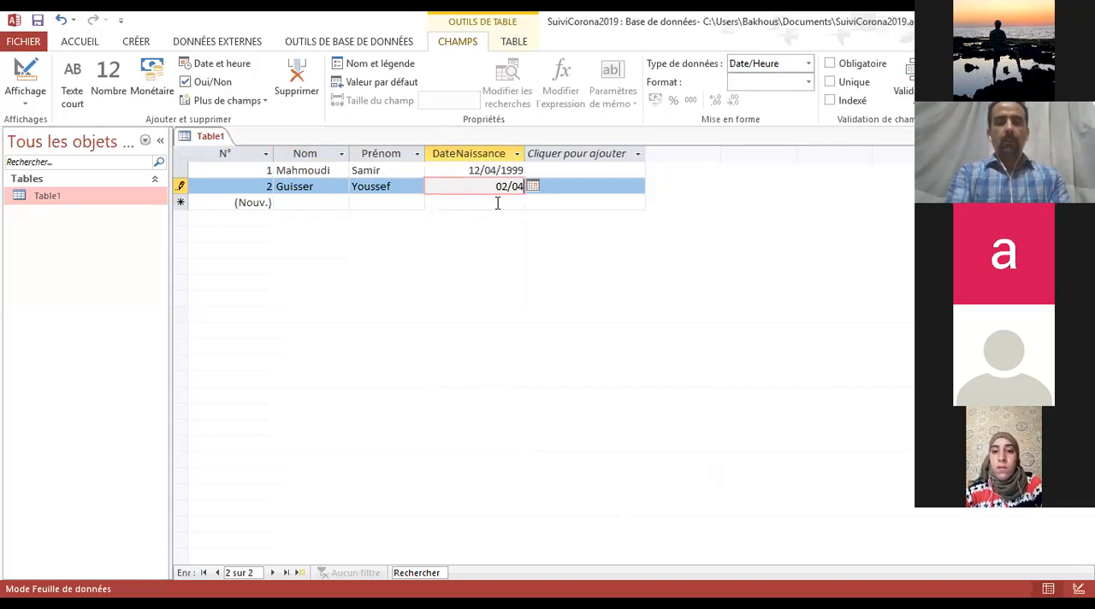
pyautogui.write('/')
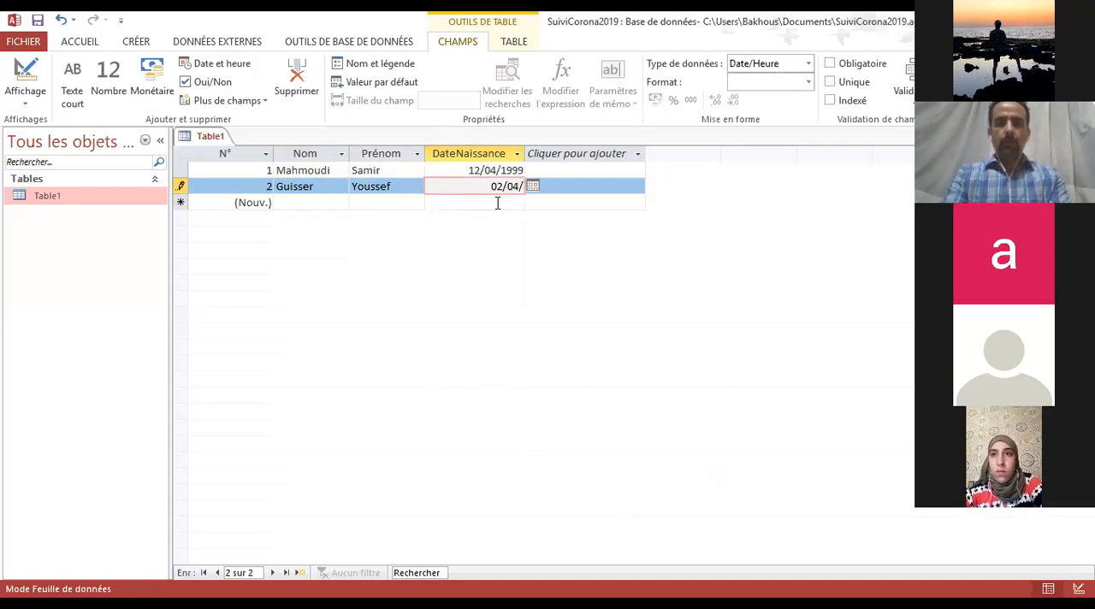
pyautogui.write('2000')
pyautogui.press('Return')
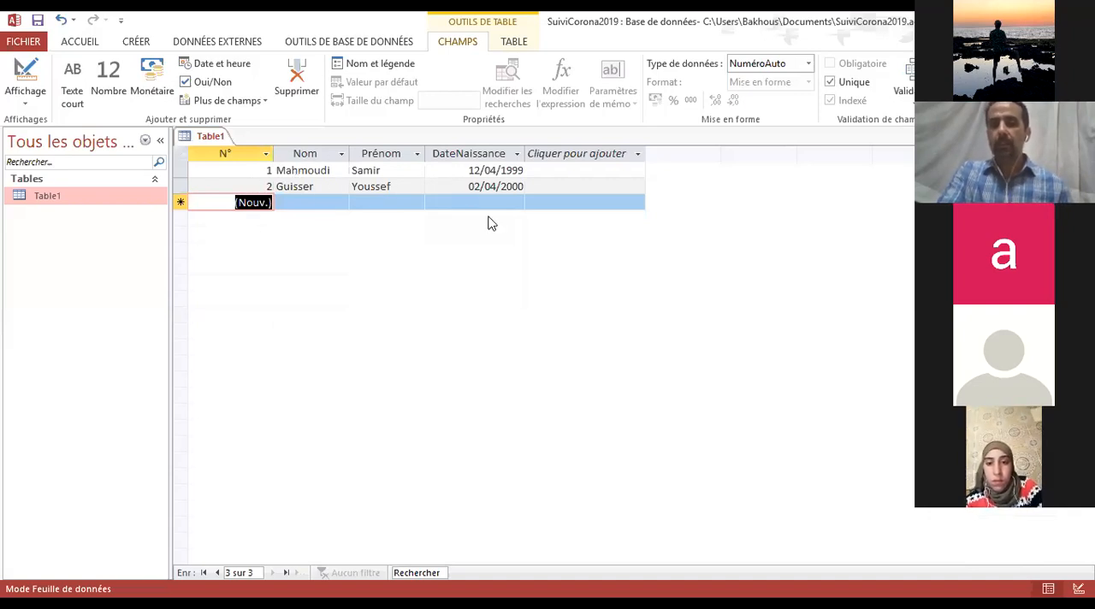
pyautogui.click(313, 206)
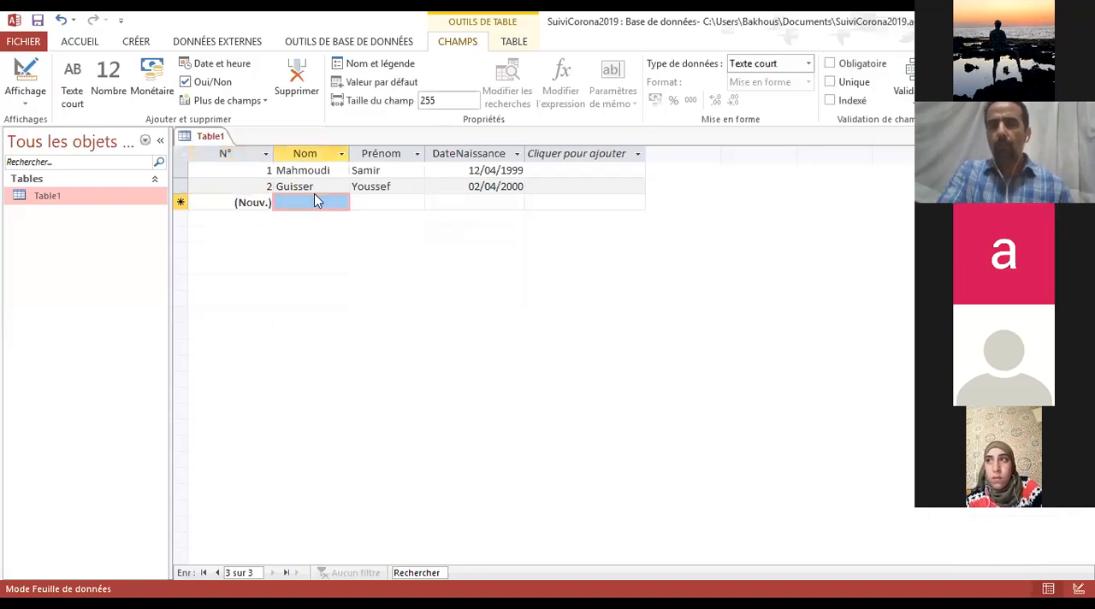
pyautogui.click(314, 186)
pyautogui.click(376, 204)
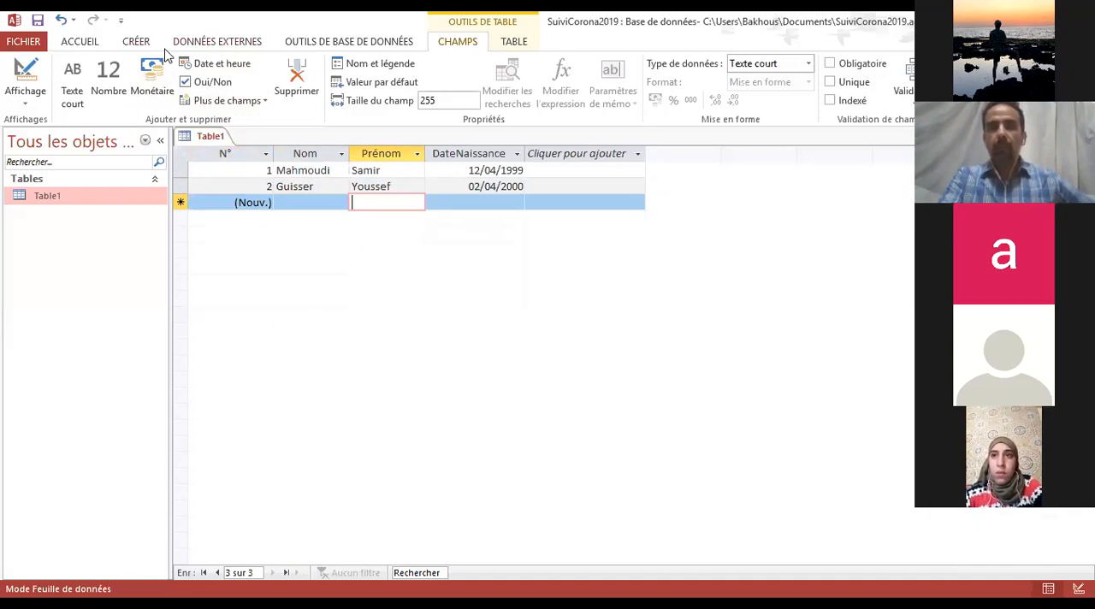
pyautogui.click(137, 42)
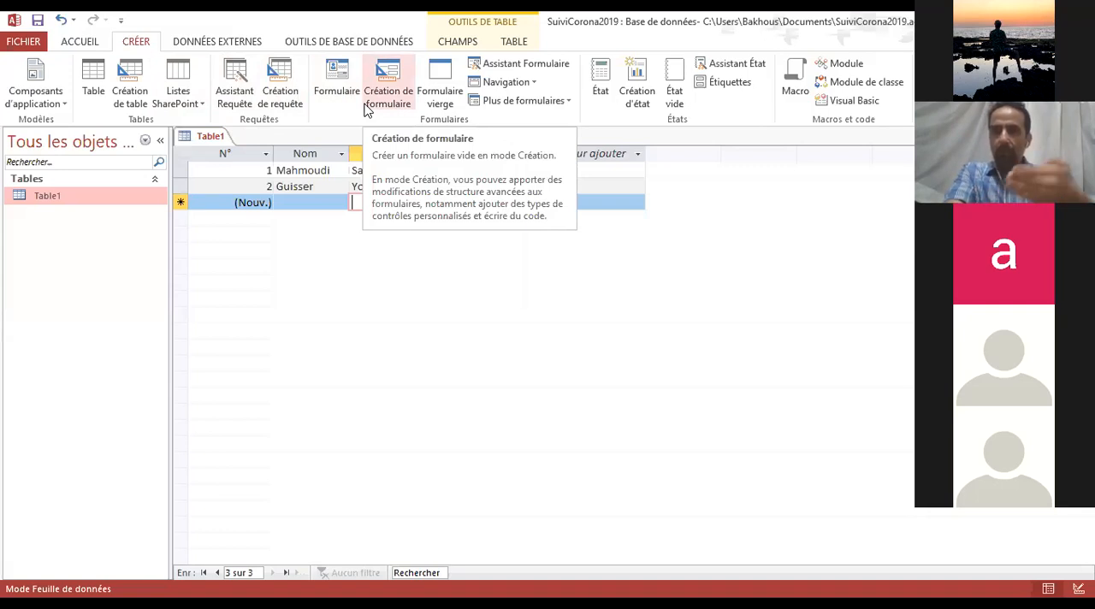
pyautogui.click(294, 174)
pyautogui.click(392, 185)
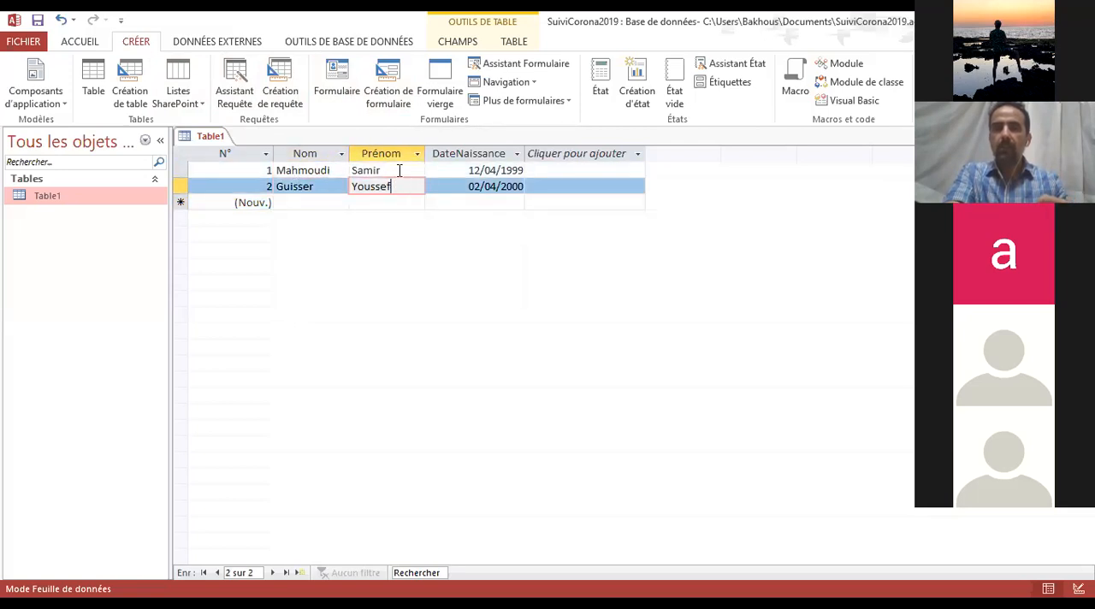
pyautogui.click(399, 171)
pyautogui.click(320, 186)
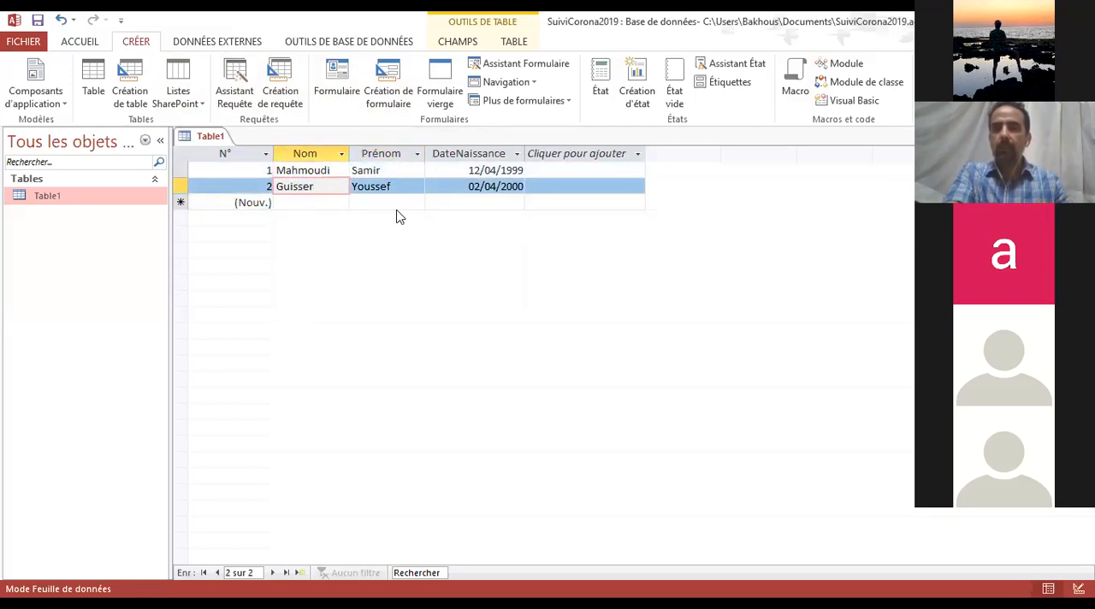
pyautogui.click(384, 172)
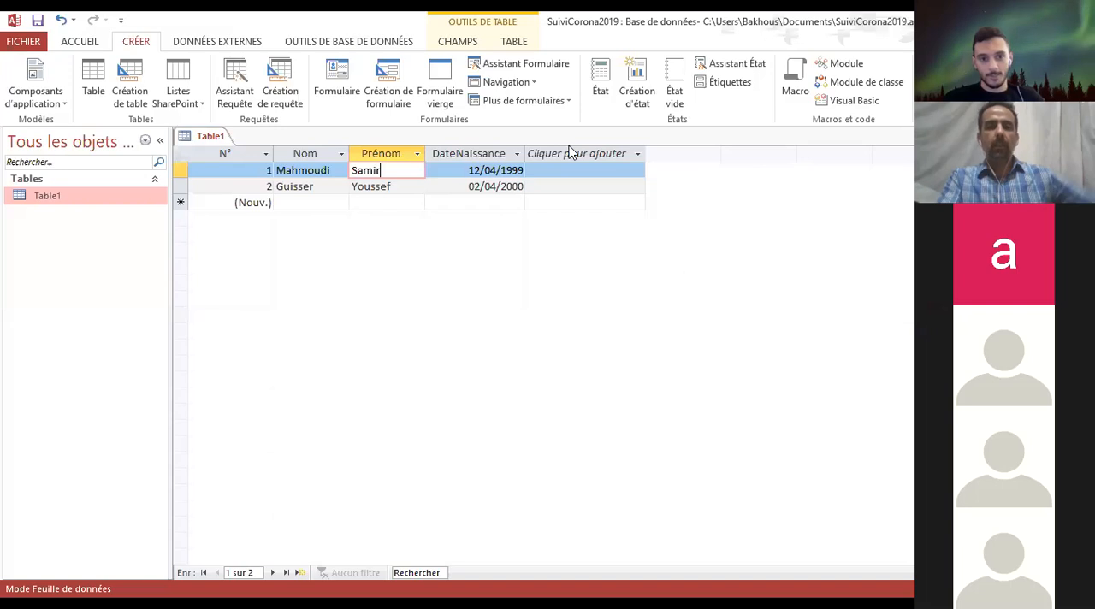
pyautogui.click(376, 202)
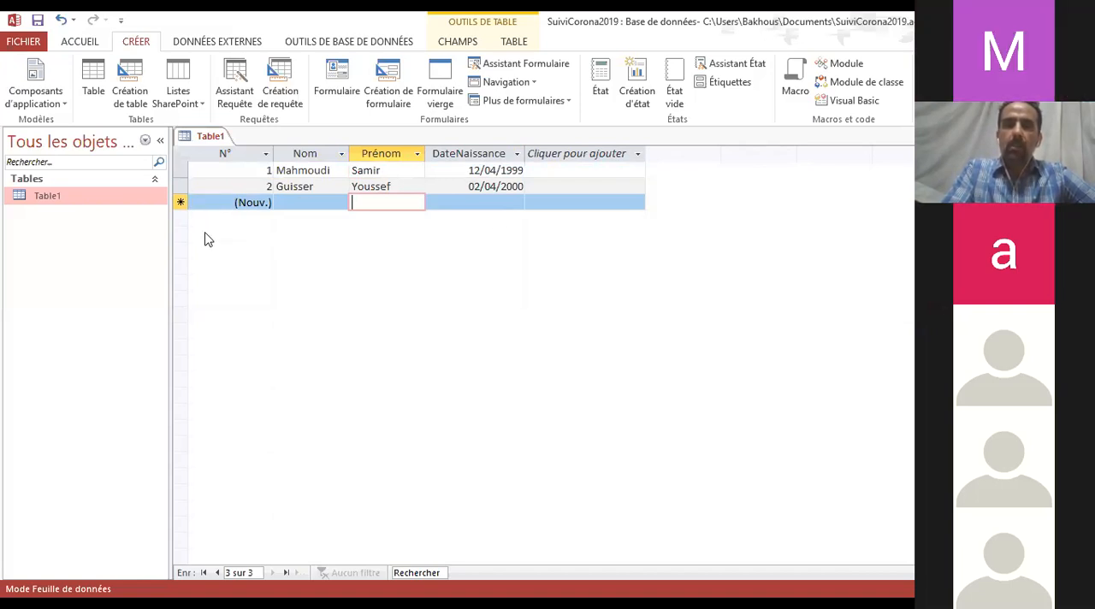
# Close Table1 and save its structure changes under the table name Personnes
pyautogui.click(31, 198)
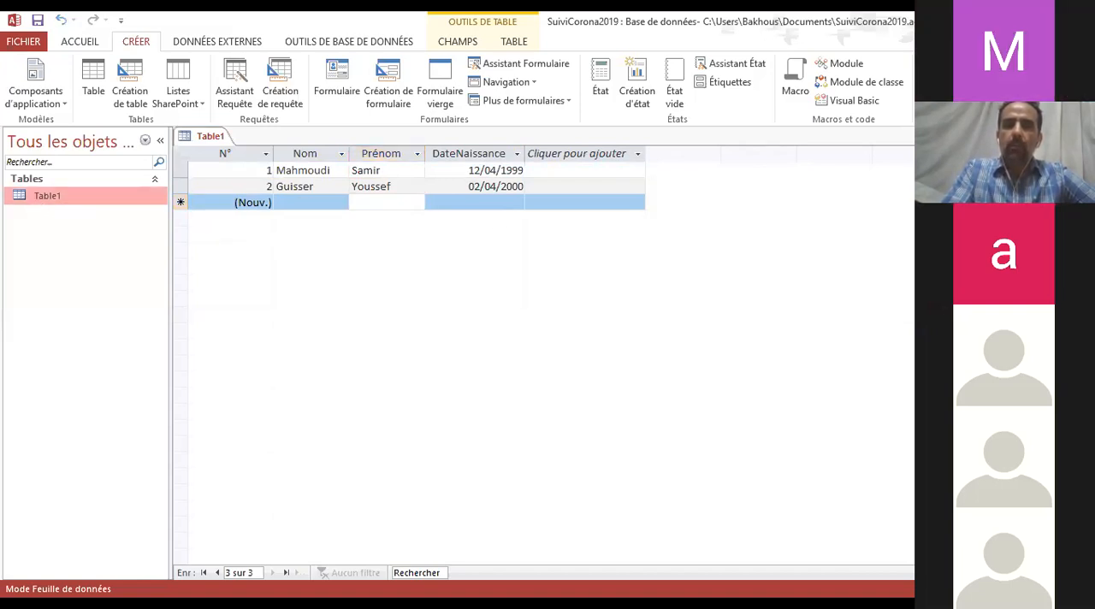
pyautogui.click(1084, 136)
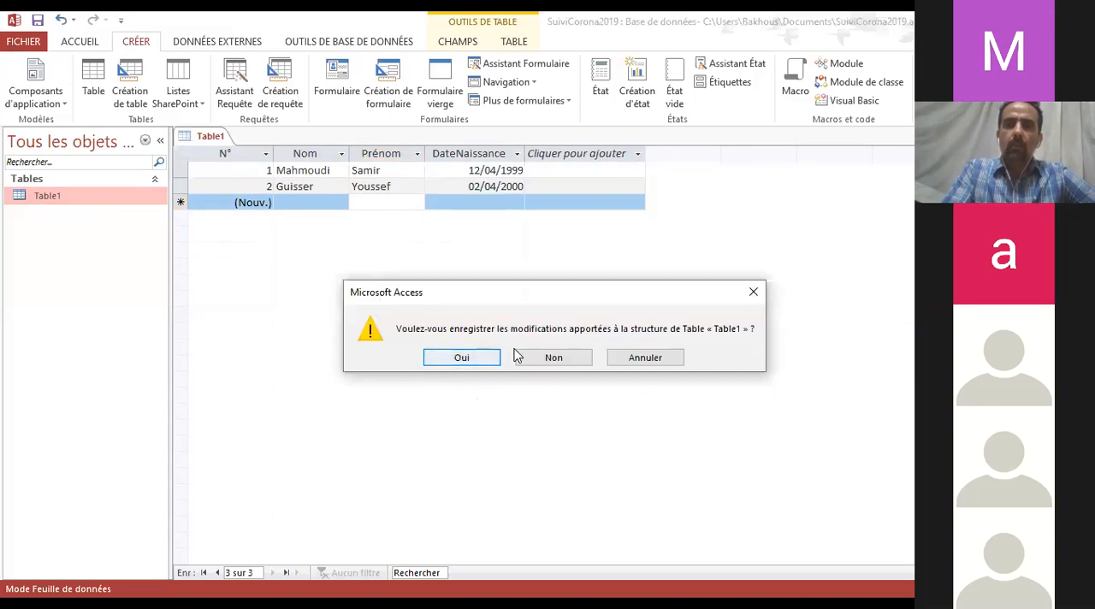
pyautogui.moveTo(569, 290); pyautogui.dragTo(624, 166)
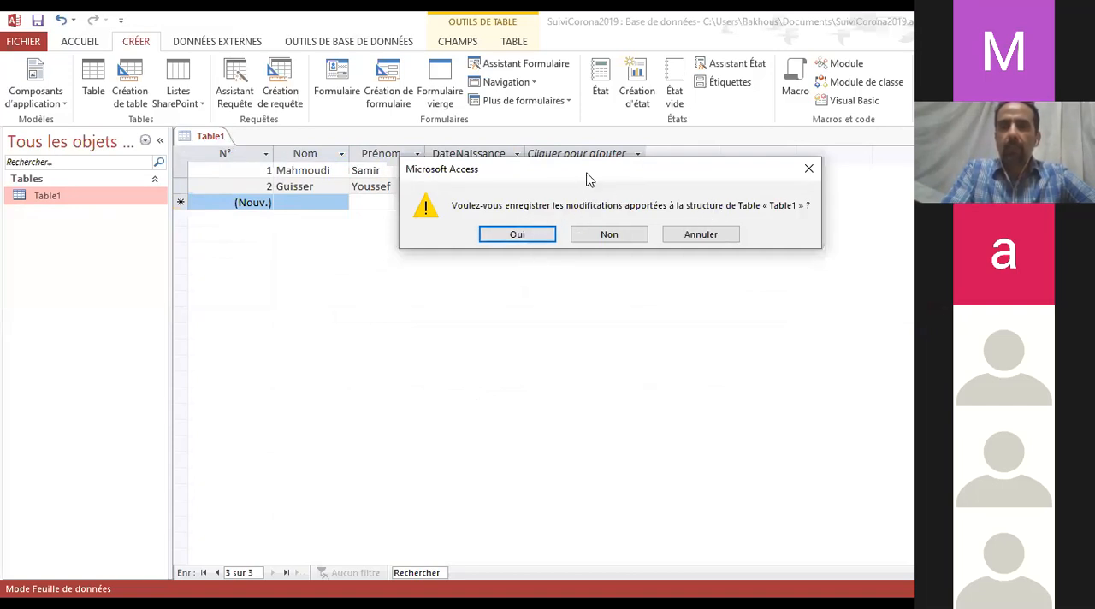
pyautogui.moveTo(586, 176); pyautogui.dragTo(733, 187)
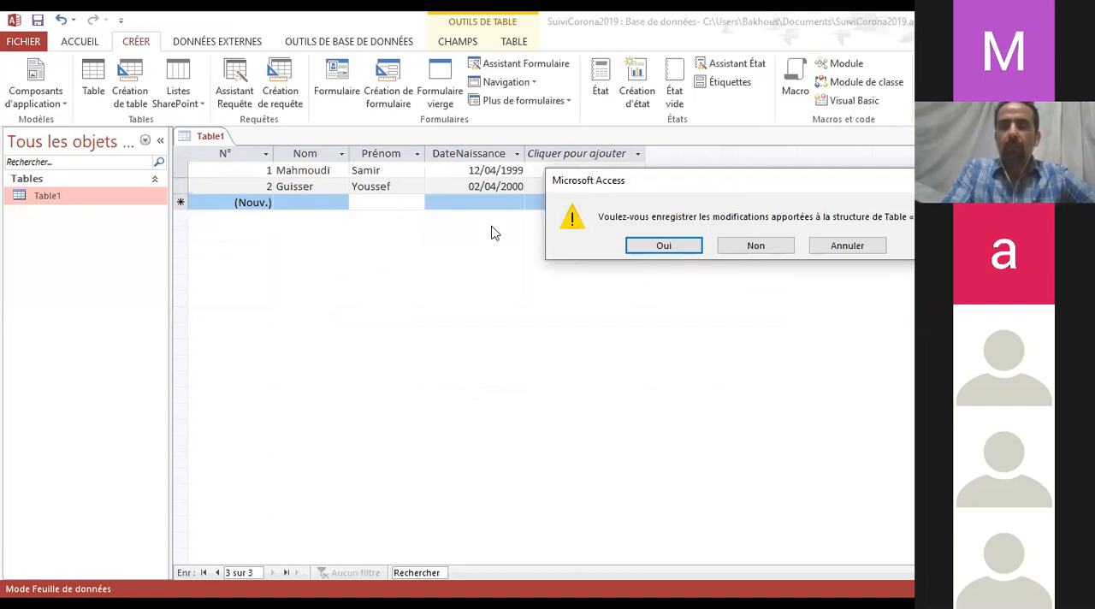
pyautogui.click(662, 246)
pyautogui.write('Pe')
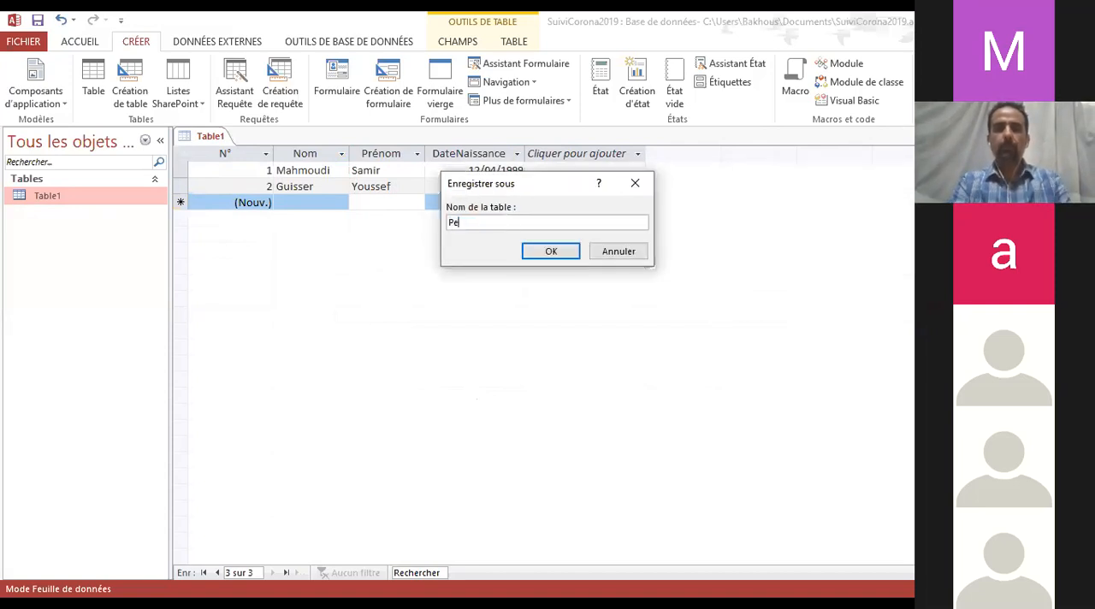
pyautogui.write('rsonnes')
pyautogui.press('Return')
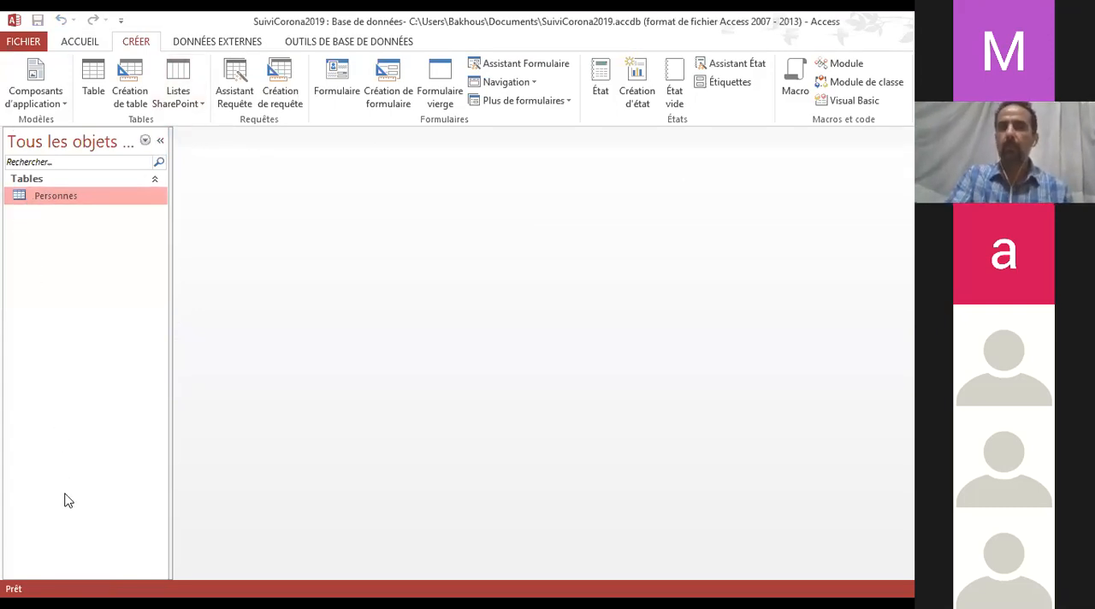
# Create a second, blank table in datasheet view
pyautogui.click(79, 41)
pyautogui.click(135, 41)
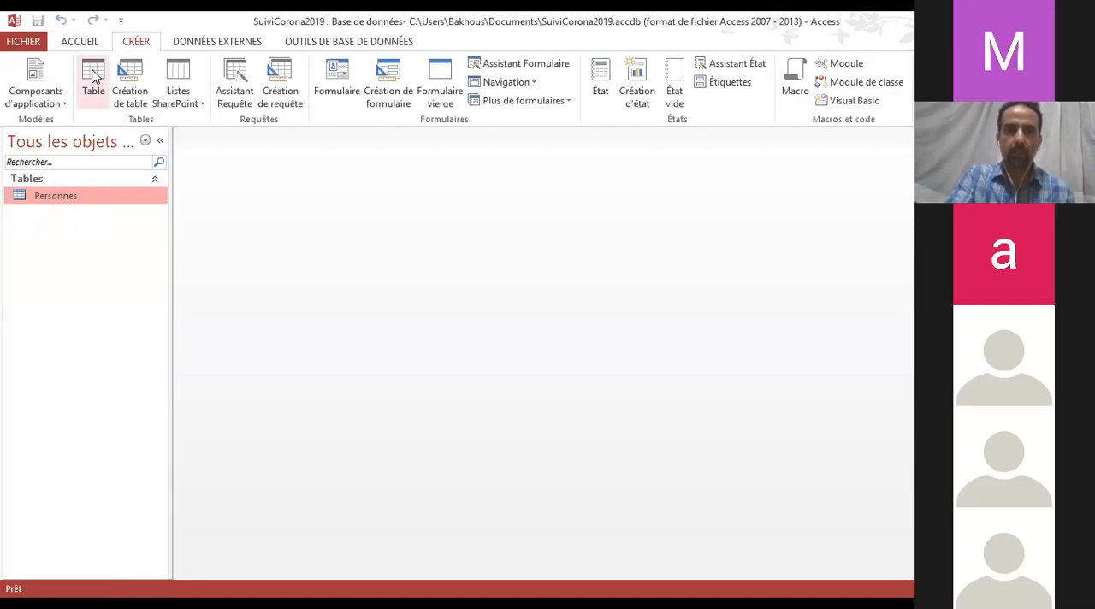
pyautogui.click(93, 79)
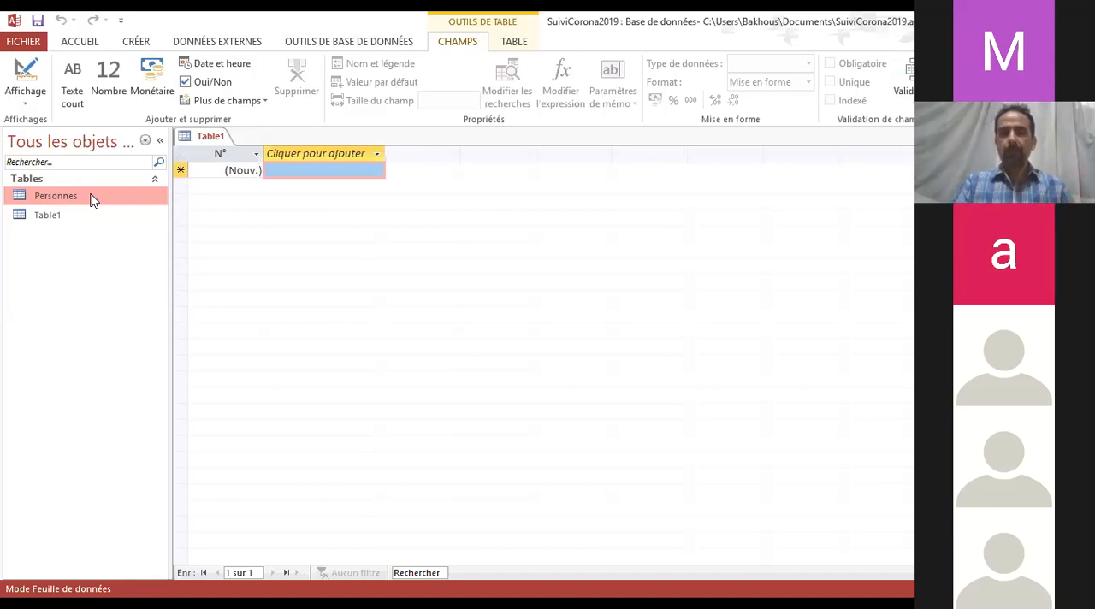
# Add a short text (Texte court) field named Ville after the N° field of the new table
pyautogui.click(383, 167)
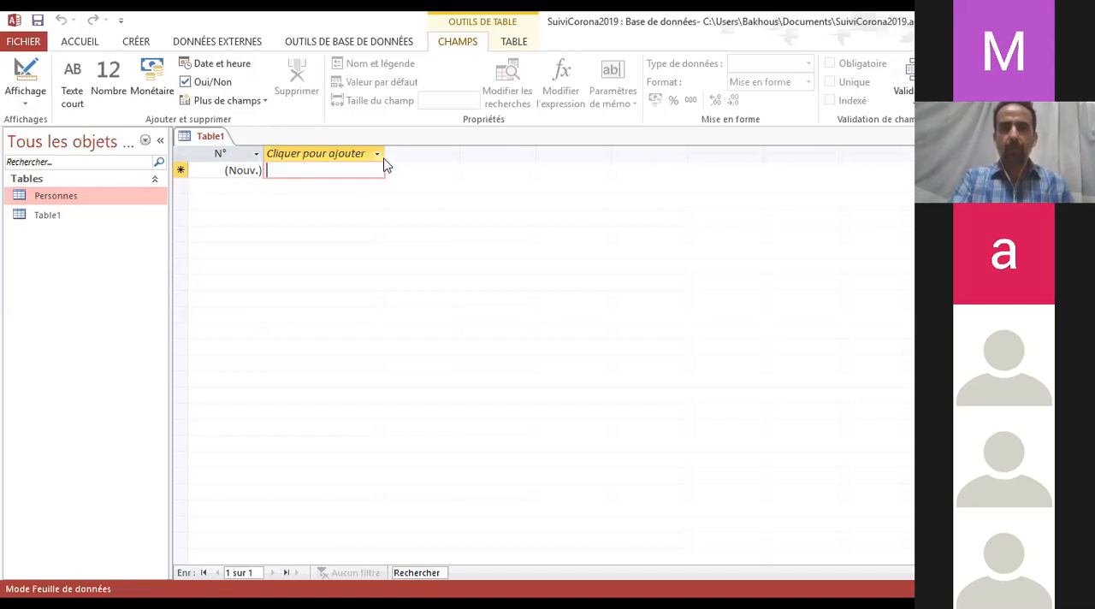
pyautogui.click(363, 176)
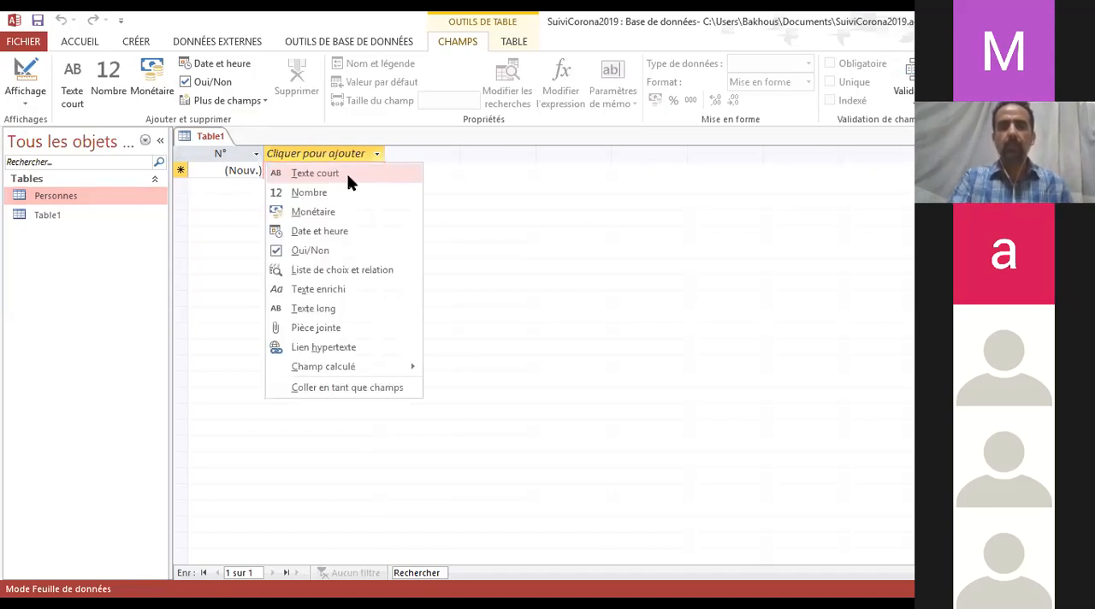
pyautogui.click(348, 175)
pyautogui.write('Nom')
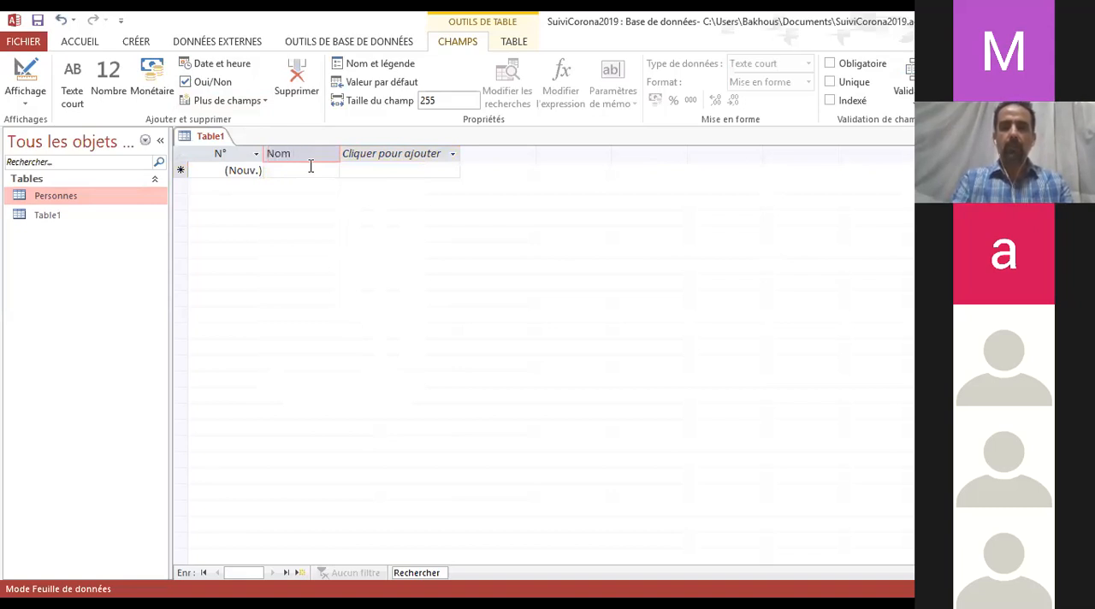
pyautogui.press('BackSpace')
pyautogui.press('BackSpace')
pyautogui.press('BackSpace')
pyautogui.write('Ville')
pyautogui.press('Return')
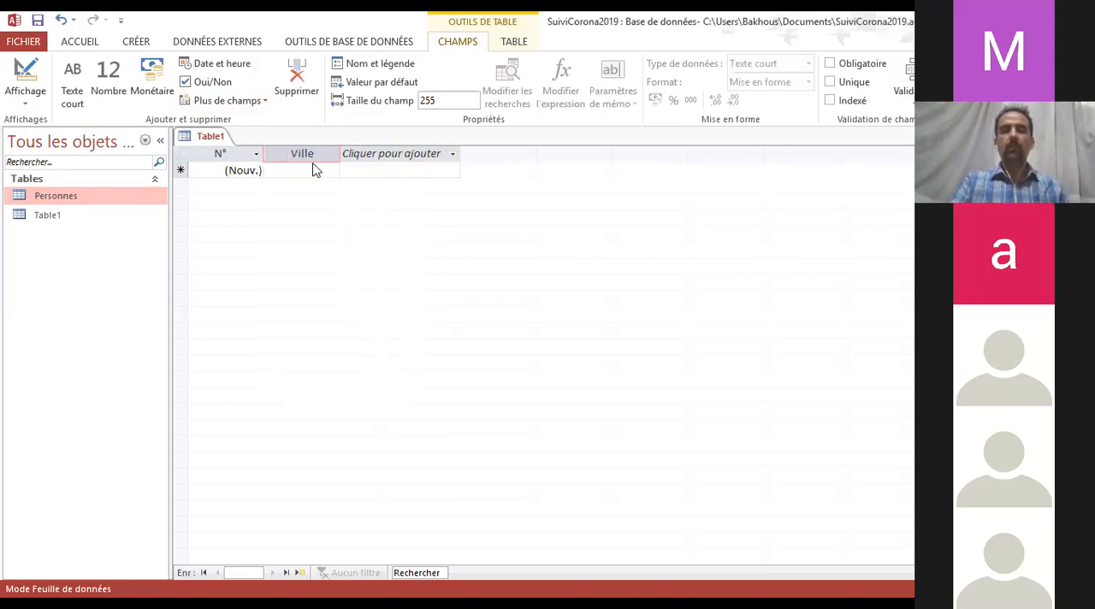
pyautogui.press('Escape')
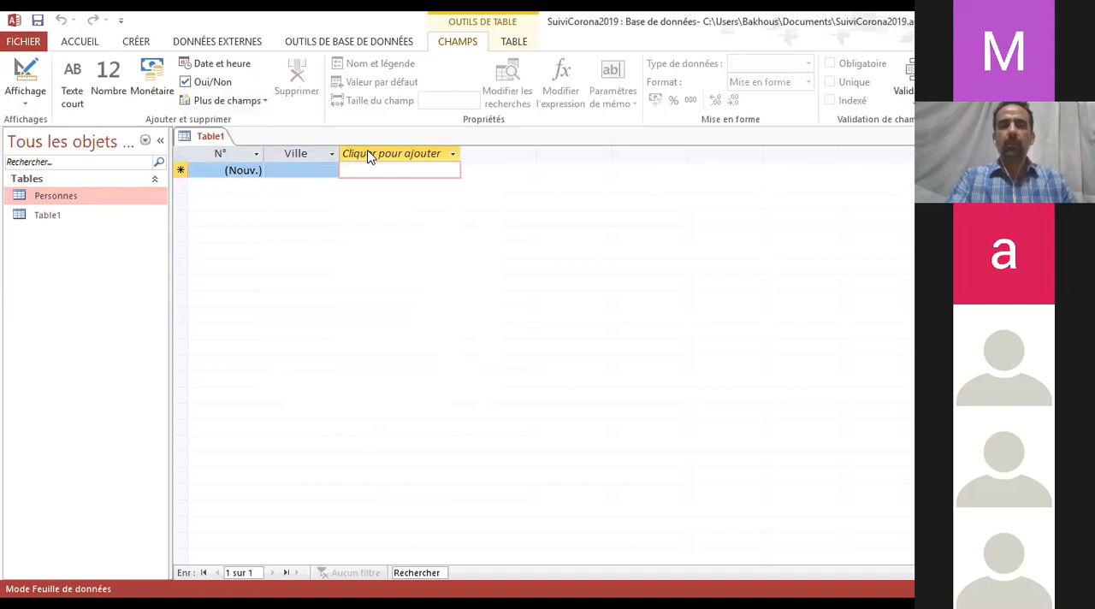
# Add a short text (Texte court) field named Pays after the Ville field
pyautogui.click(370, 155)
pyautogui.click(408, 174)
pyautogui.write('P')
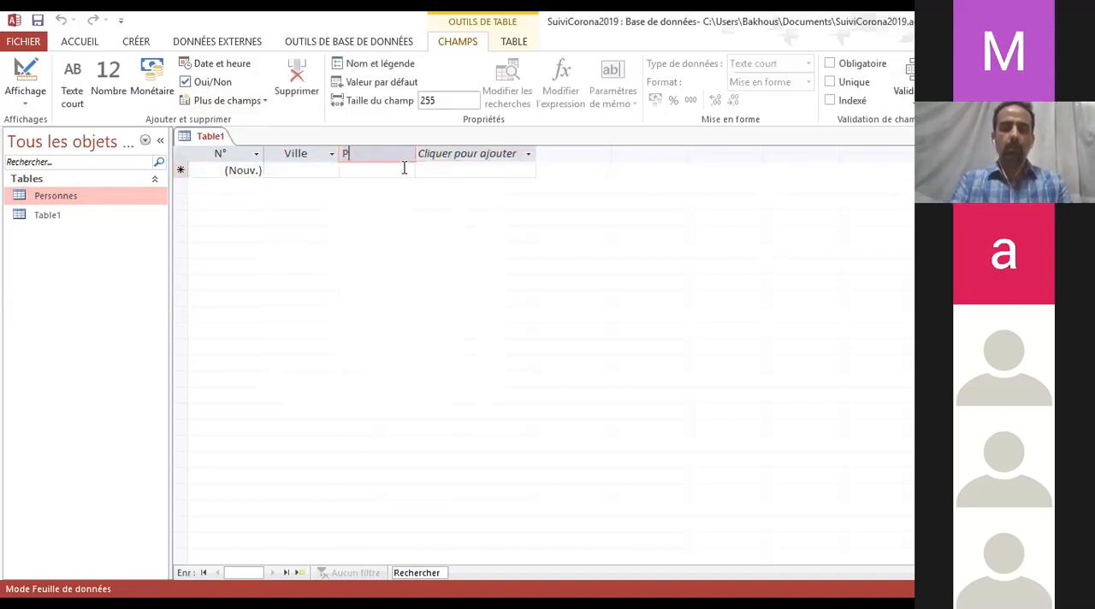
pyautogui.write('ays')
pyautogui.press('Return')
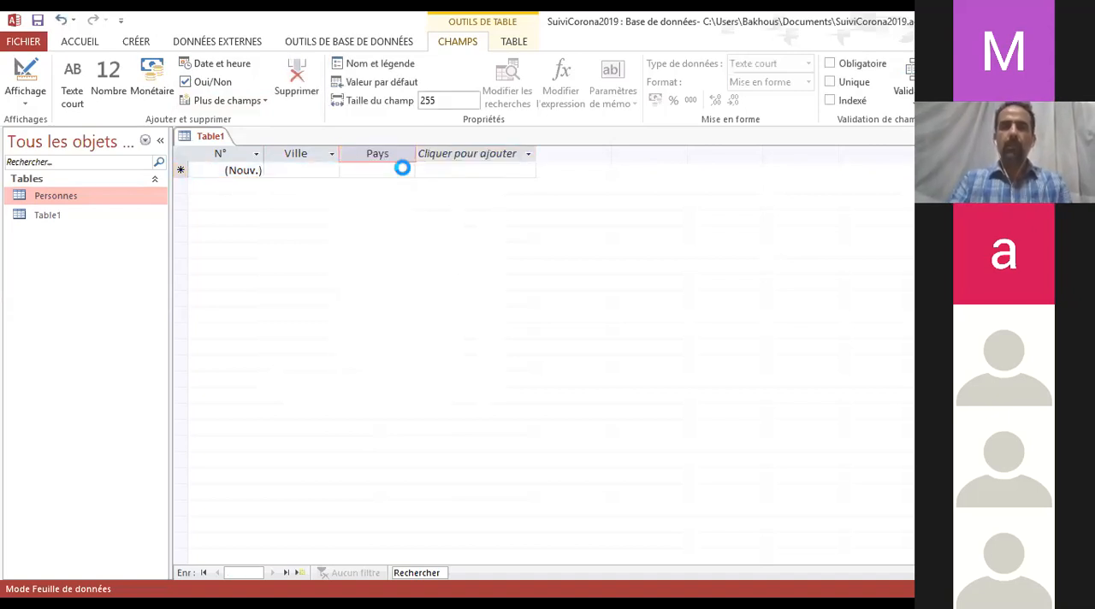
# Enter Rabat, Salé and Temara in the Ville field of the first three records
pyautogui.click(295, 176)
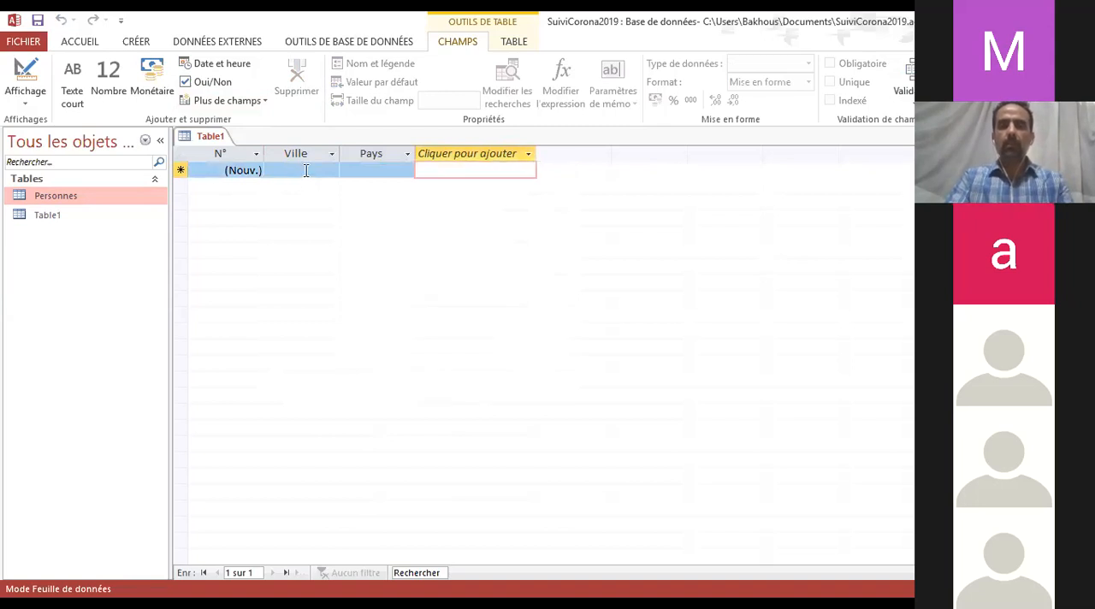
pyautogui.click(303, 170)
pyautogui.write('Rabat')
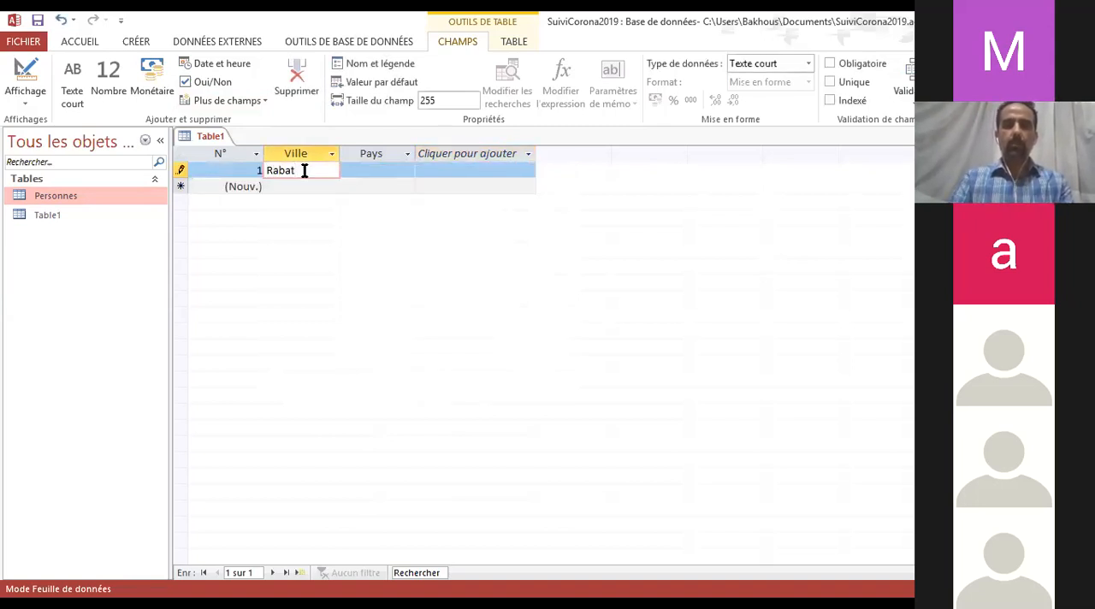
pyautogui.press('Down')
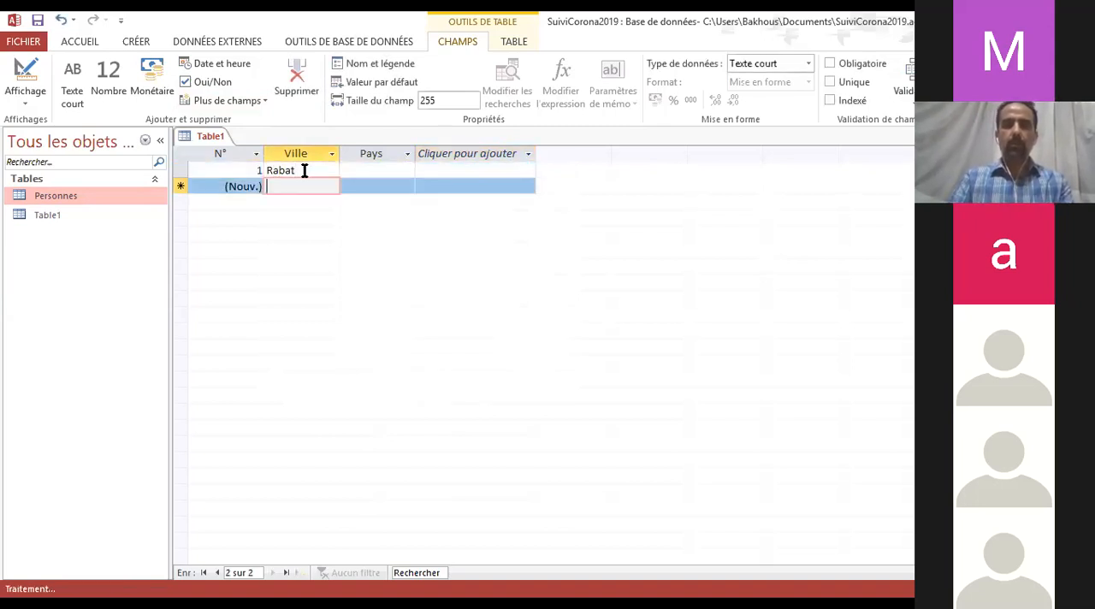
pyautogui.write('Salé')
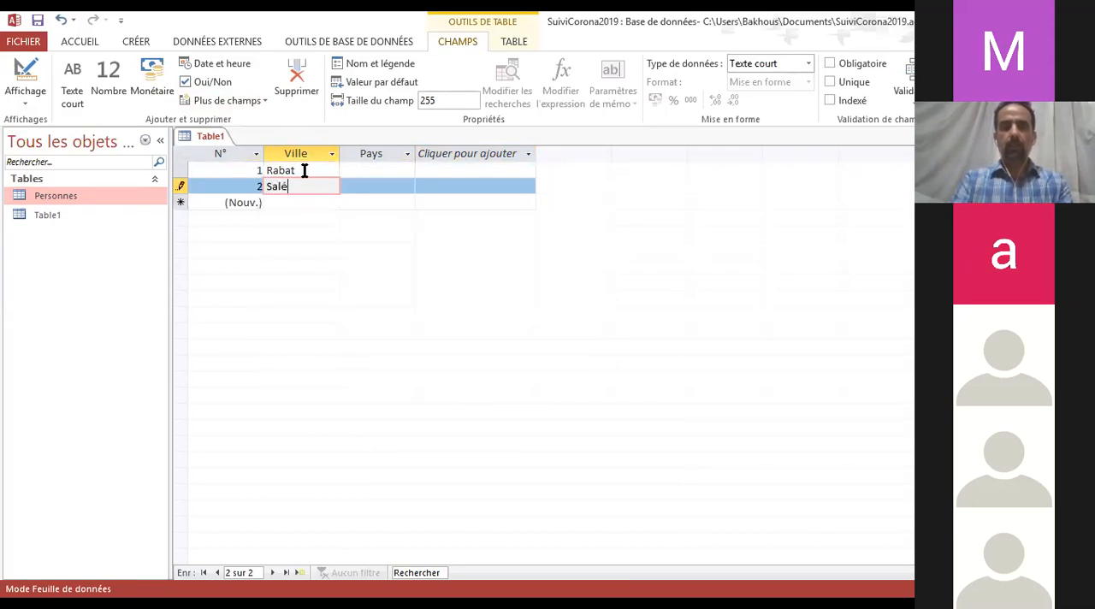
pyautogui.press('Down')
pyautogui.write('Temara')
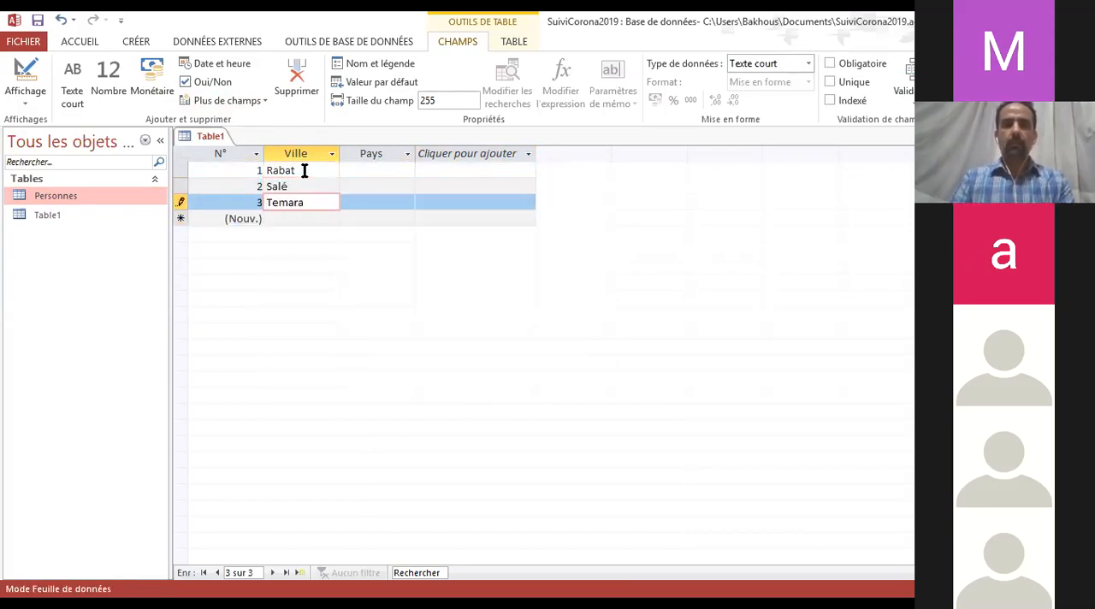
# Enter Kenitra, Fes and Casablanca in the Ville field of the fourth, fifth and sixth records
pyautogui.press('Down')
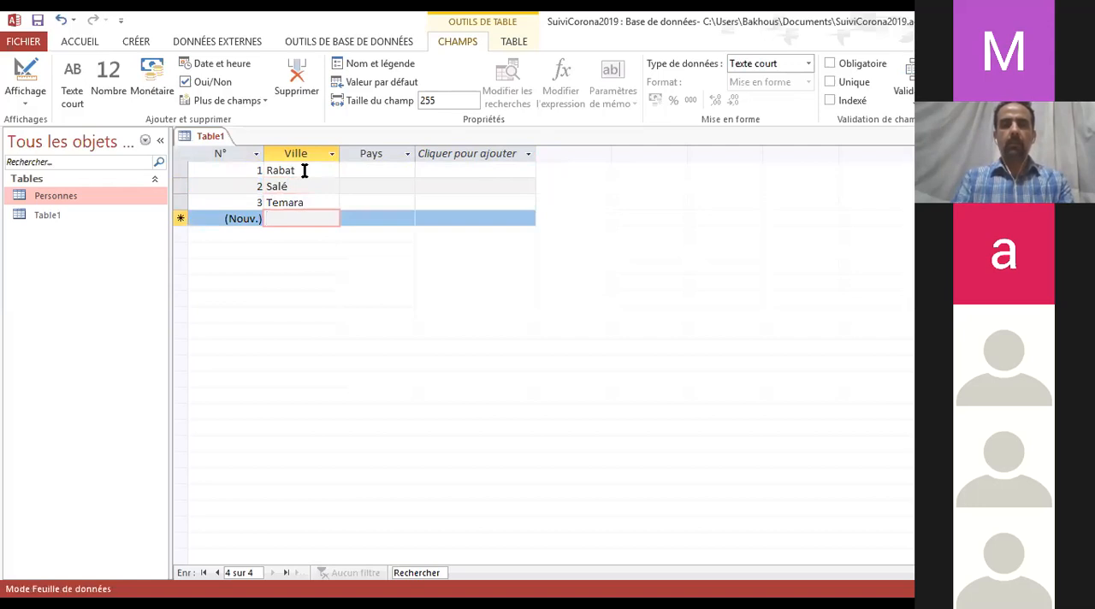
pyautogui.write('Kenitra')
pyautogui.press('Down')
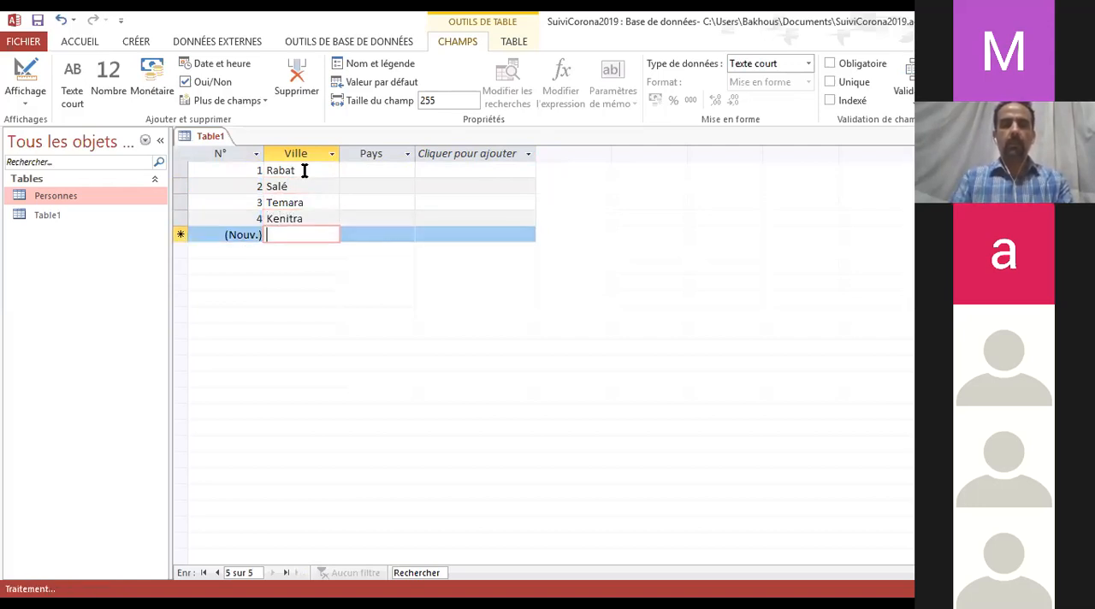
pyautogui.write('Fes')
pyautogui.press('Down')
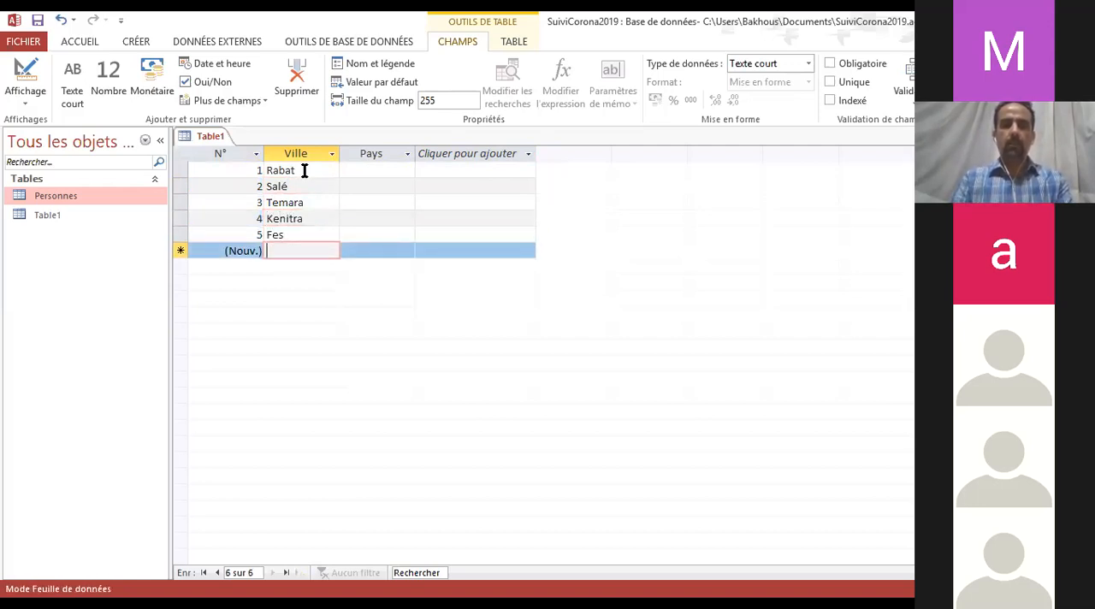
pyautogui.write('Casabla')
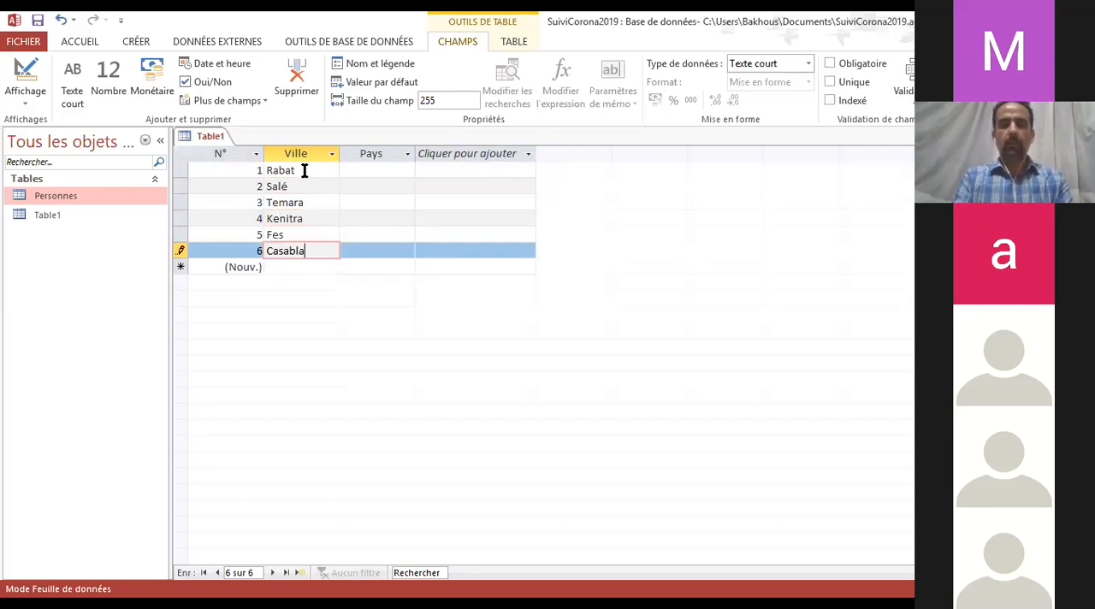
pyautogui.write('nca')
pyautogui.press('Tab')
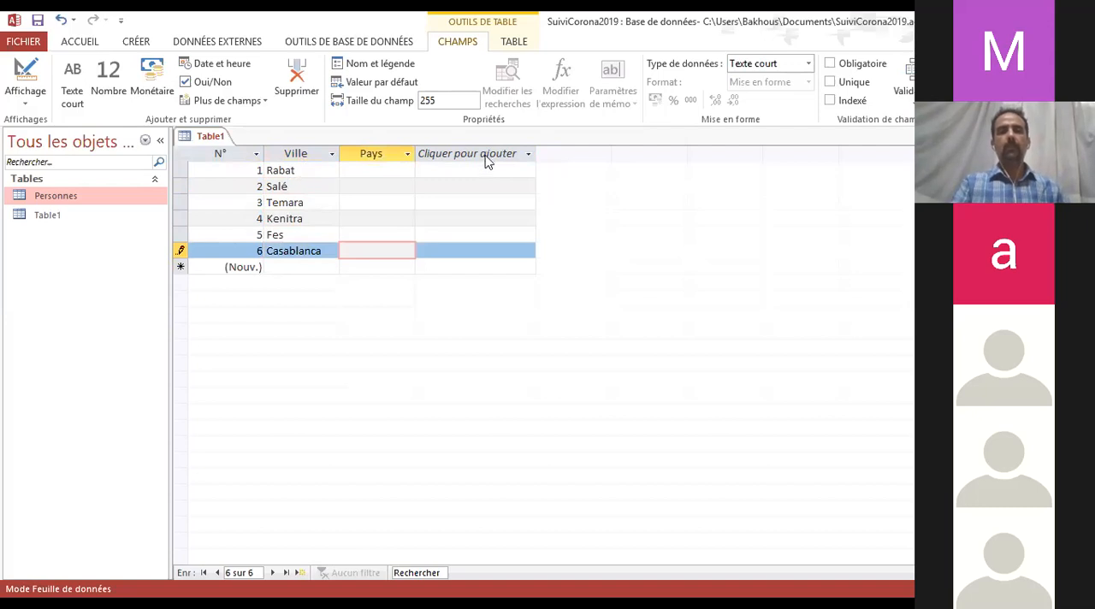
# Fill the Pays field of all six city records with MA, copying the value from the first record
pyautogui.click(375, 174)
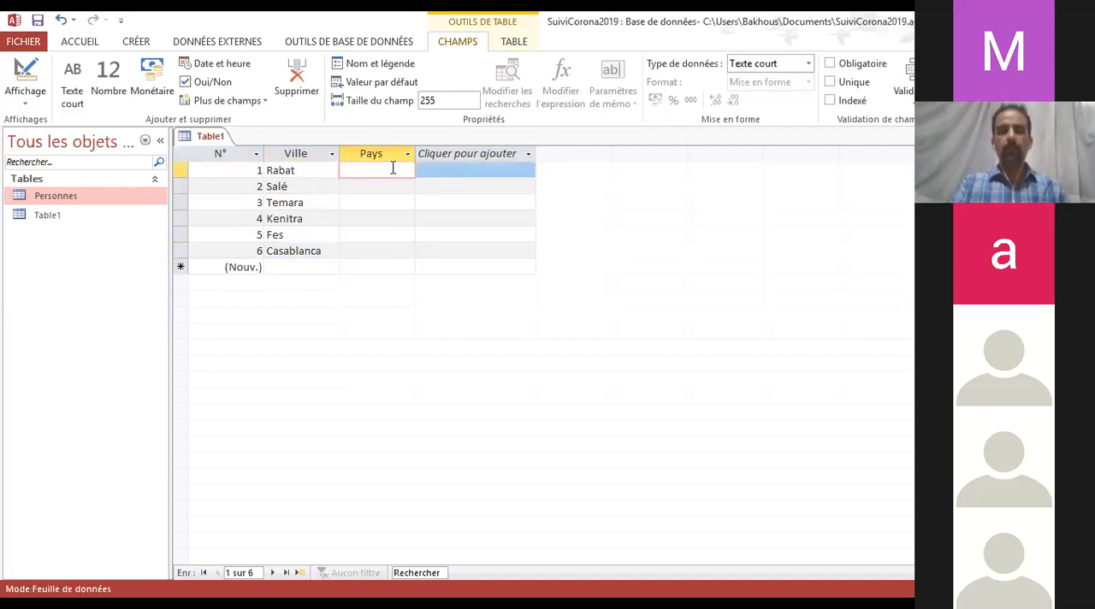
pyautogui.write('MA')
pyautogui.moveTo(362, 171); pyautogui.dragTo(319, 170)
pyautogui.hotkey('ctrl', 'c')
pyautogui.click(363, 186)
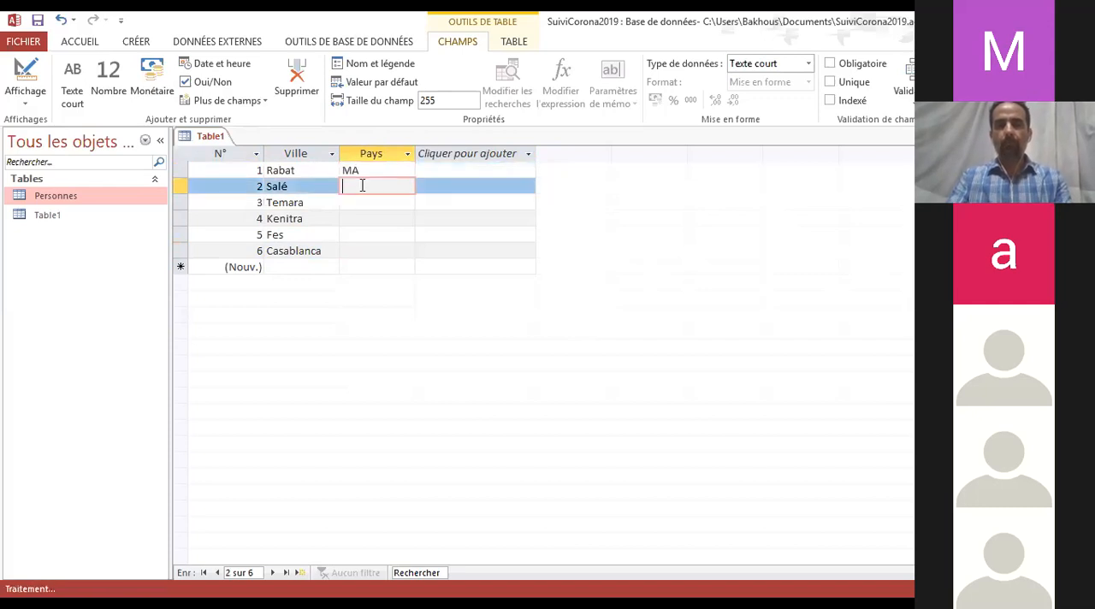
pyautogui.hotkey('ctrl', 'v')
pyautogui.press('Down')
pyautogui.hotkey('ctrl', 'v')
pyautogui.press('Down')
pyautogui.write('v')
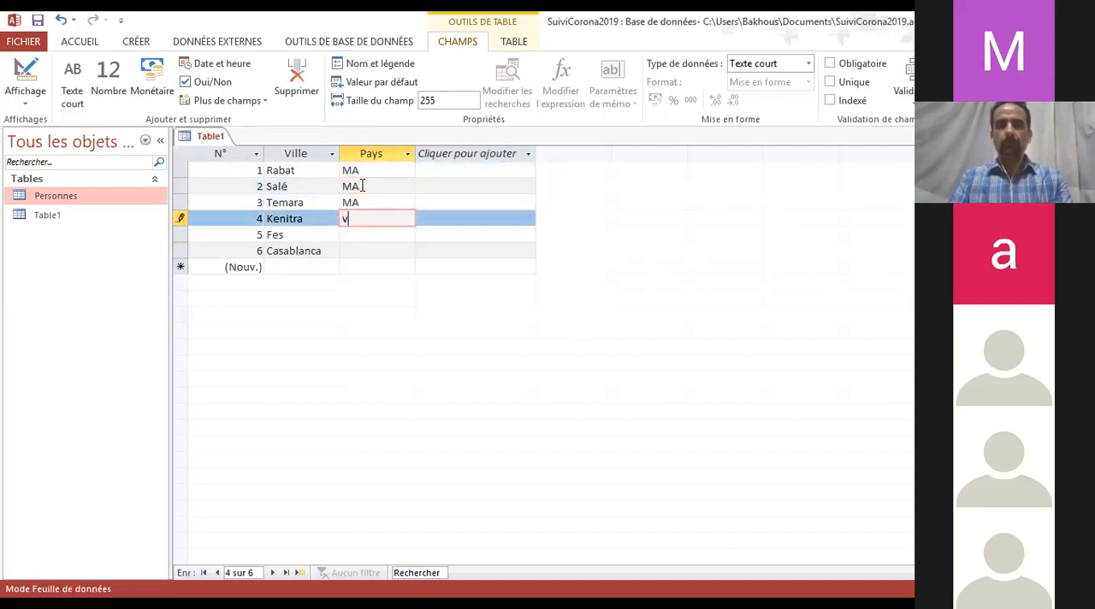
pyautogui.hotkey('ctrl', 'v')
pyautogui.press('Down')
pyautogui.hotkey('ctrl', 'v')
pyautogui.press('Down')
pyautogui.hotkey('ctrl', 'v')
pyautogui.press('Up')
pyautogui.press('Up')
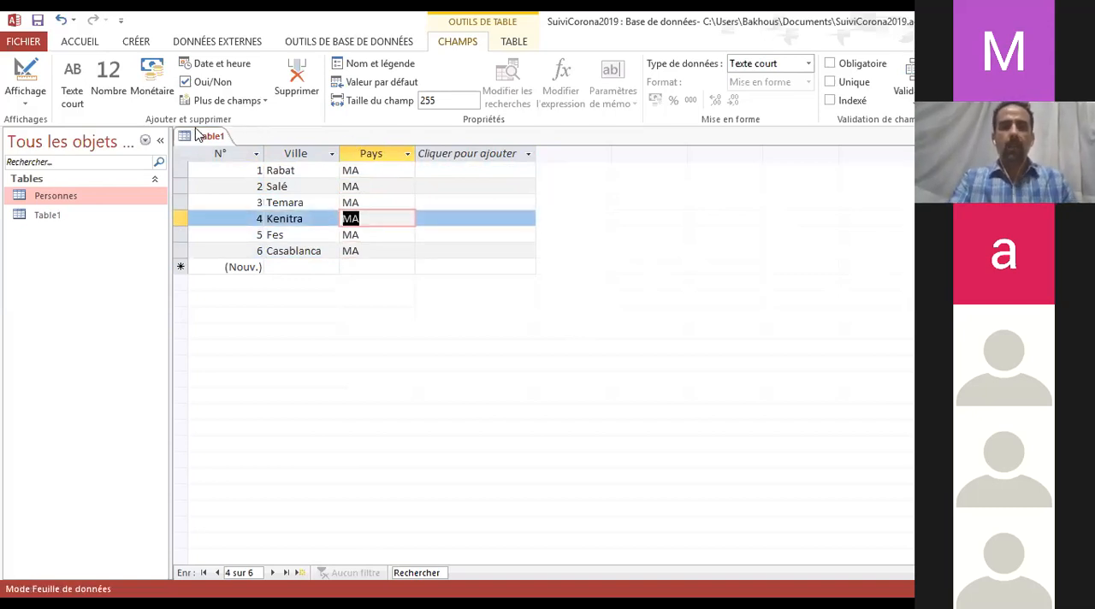
# Save the new table under the name Villes and close it
pyautogui.click(38, 19)
pyautogui.write('Villes')
pyautogui.press('Return')
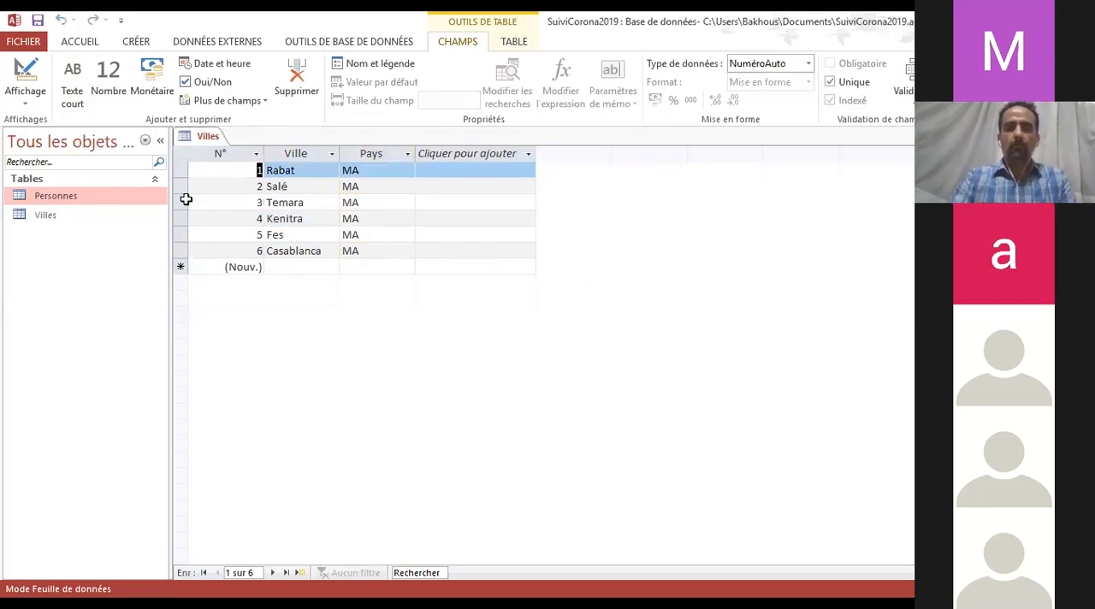
pyautogui.click(1083, 136)
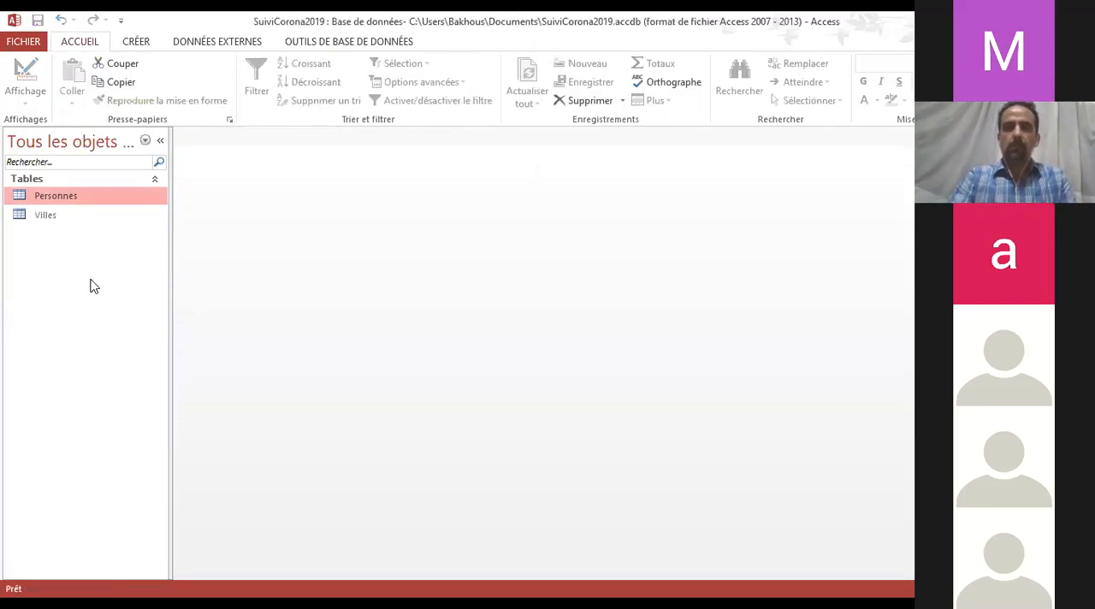
pyautogui.click(32, 216)
pyautogui.click(35, 196)
pyautogui.click(51, 214)
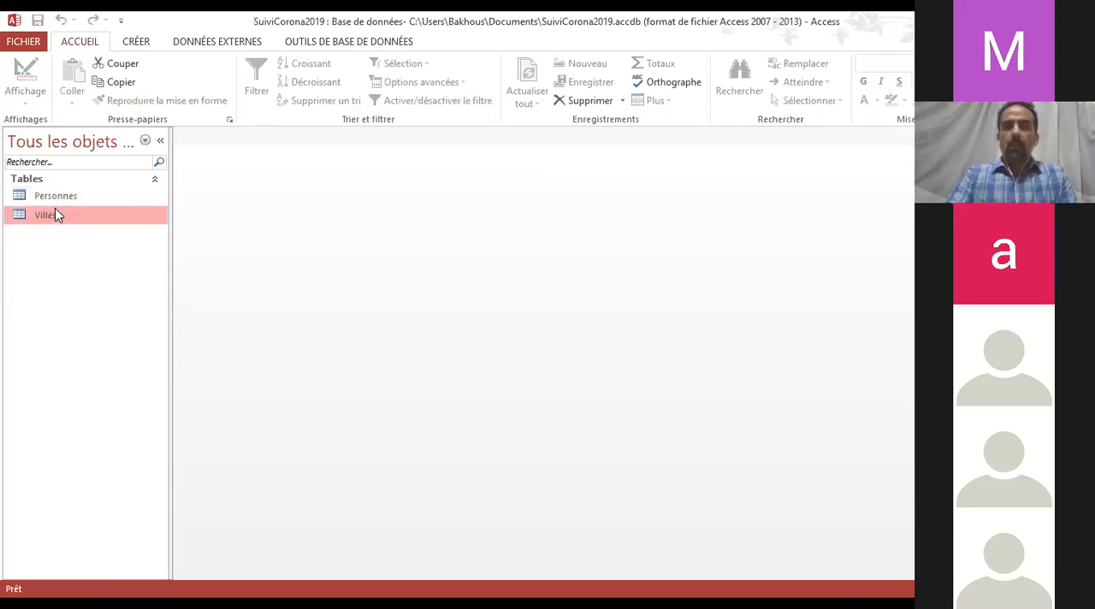
pyautogui.click(65, 197)
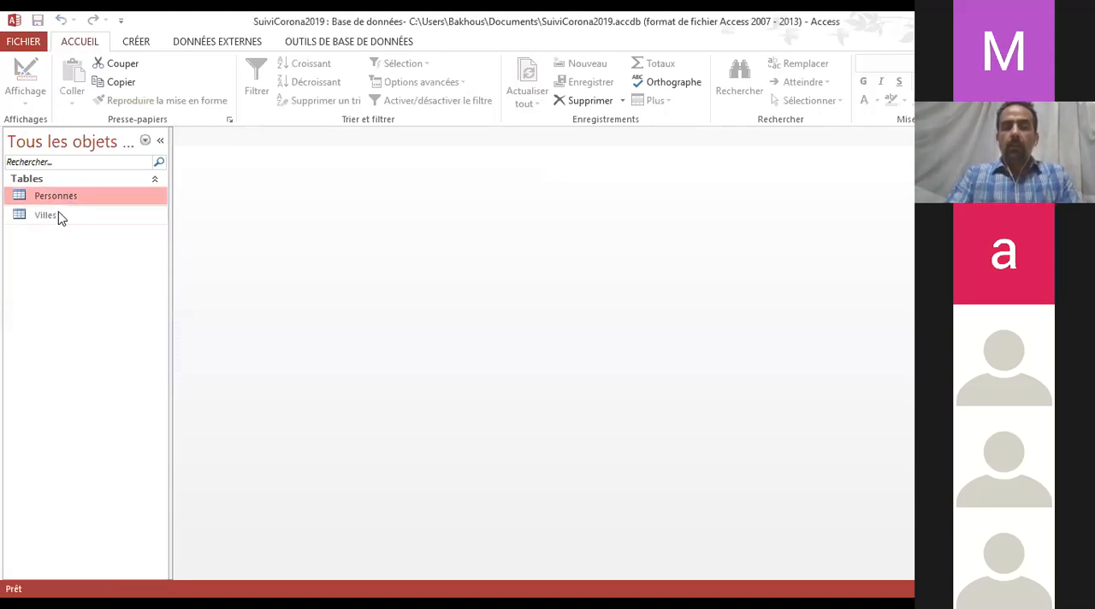
pyautogui.click(58, 214)
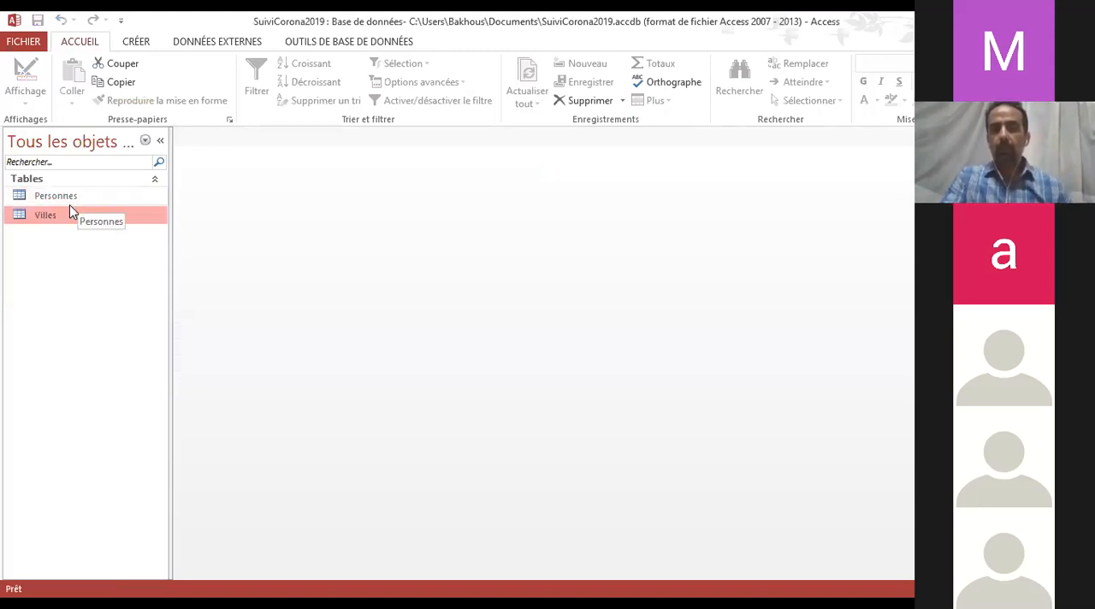
# Open the Personnes and Villes tables in datasheet view
pyautogui.doubleClick(70, 201)
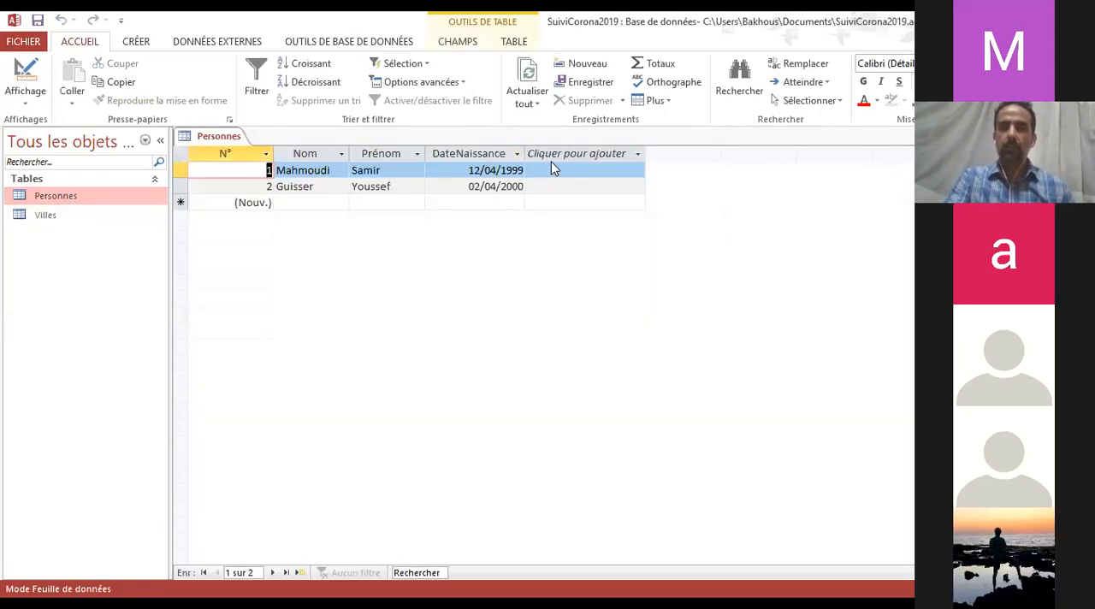
pyautogui.doubleClick(37, 219)
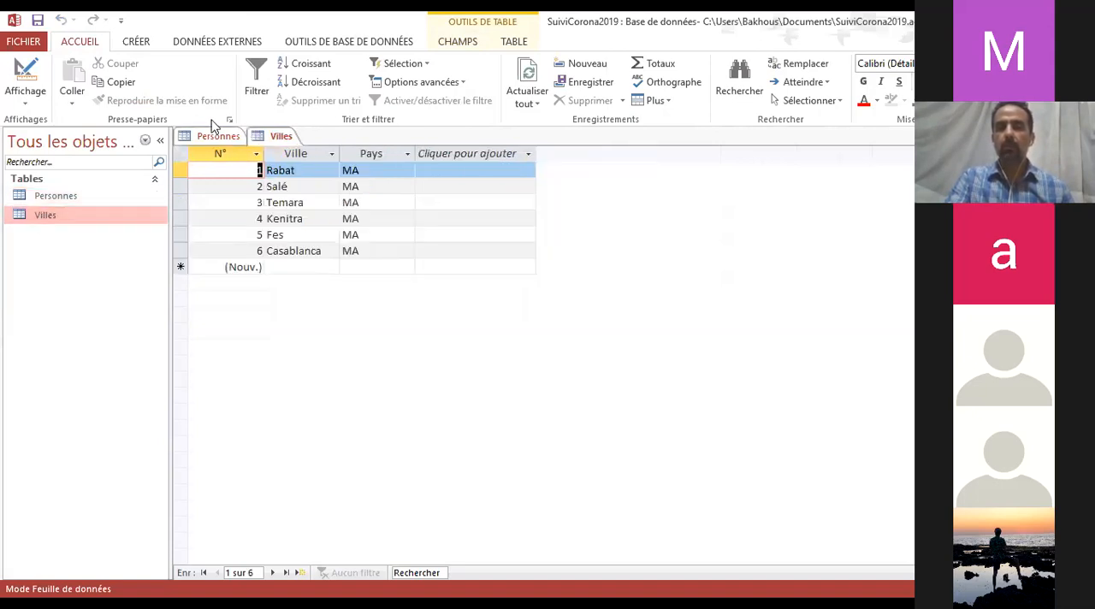
# Compare the fields and records of the Personnes and Villes tables by switching between their datasheets
pyautogui.click(207, 138)
pyautogui.click(280, 137)
pyautogui.click(66, 201)
pyautogui.click(51, 219)
pyautogui.click(61, 200)
pyautogui.click(49, 215)
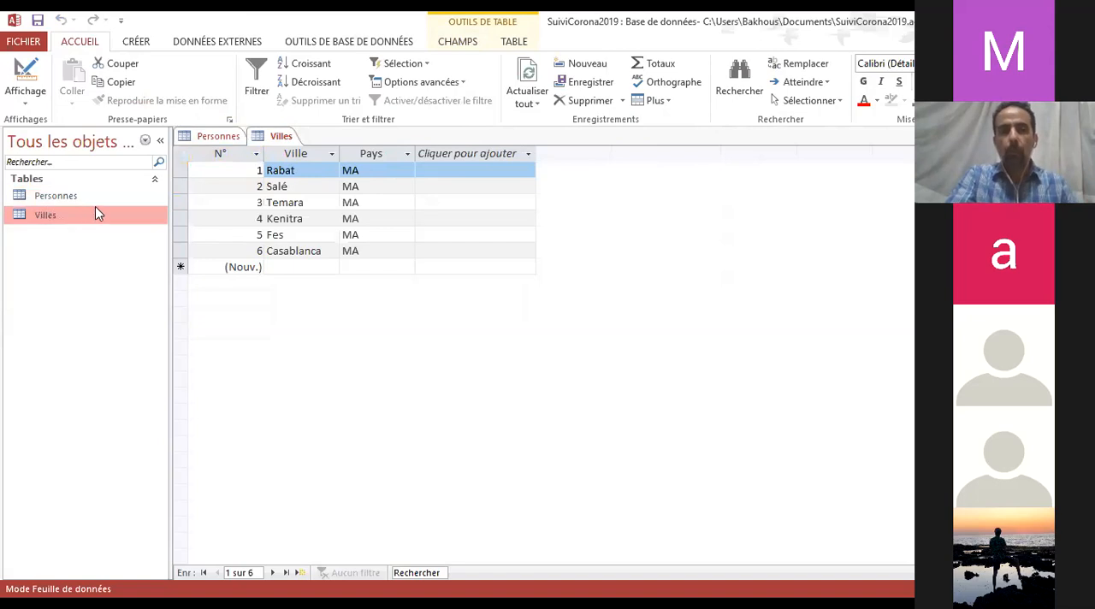
pyautogui.click(75, 204)
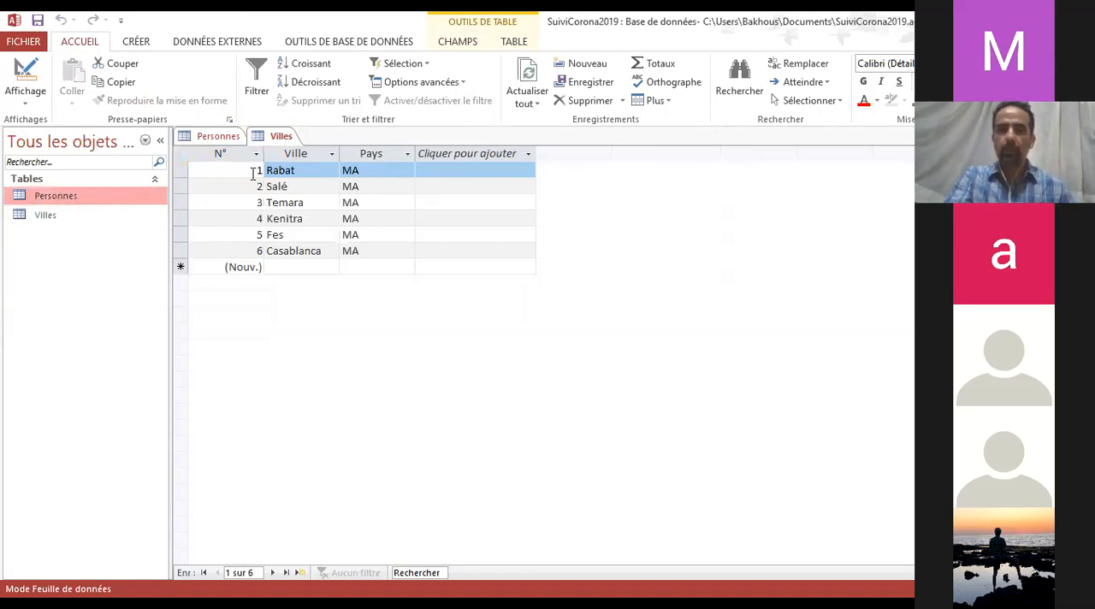
pyautogui.click(211, 140)
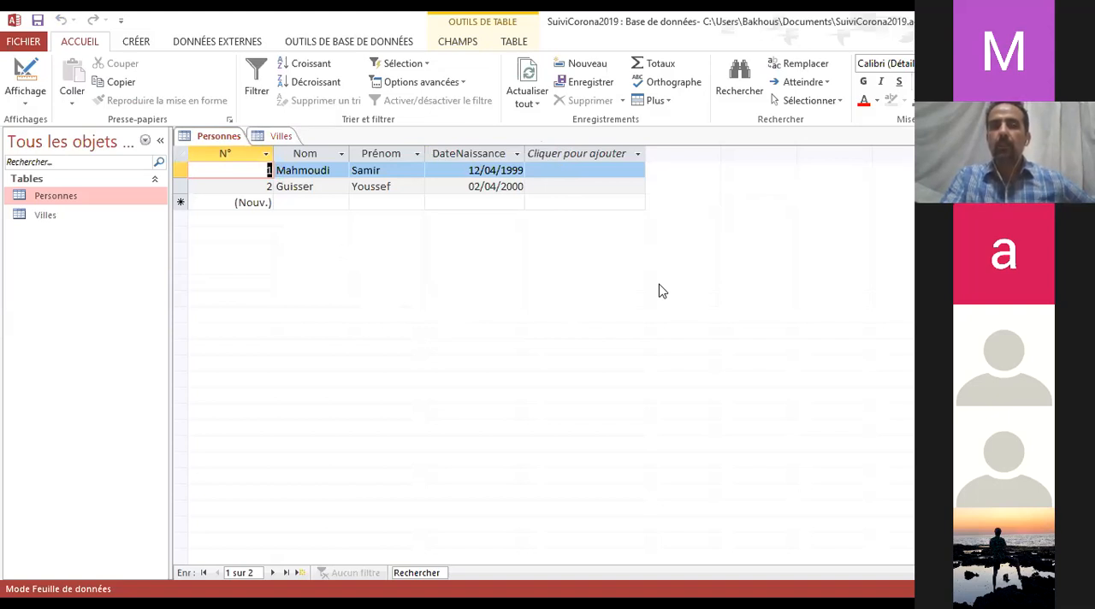
pyautogui.hotkey('alt', 'Tab')
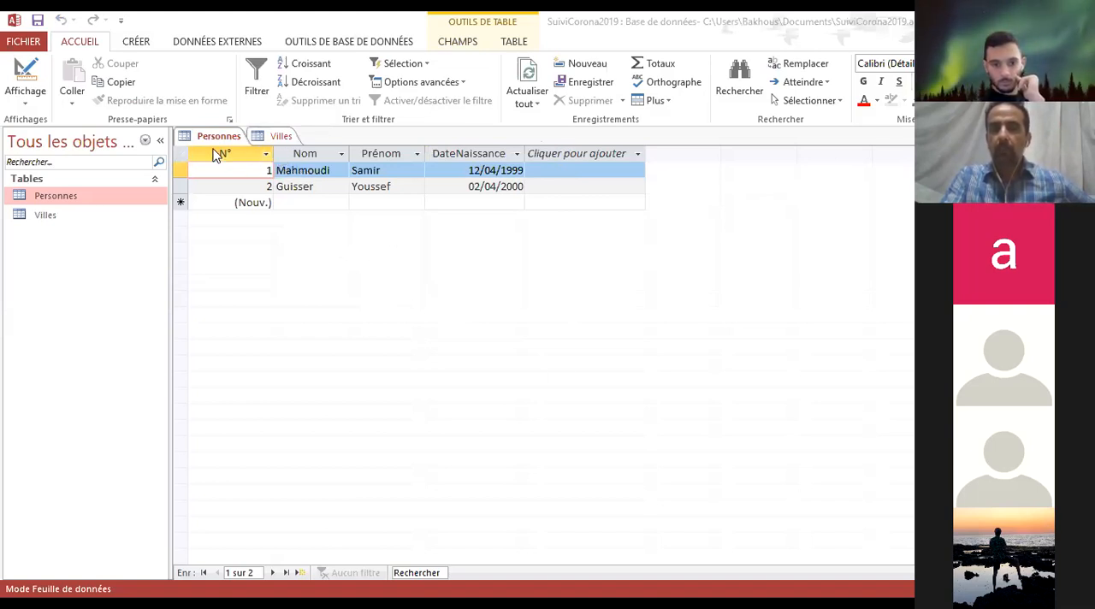
pyautogui.click(279, 139)
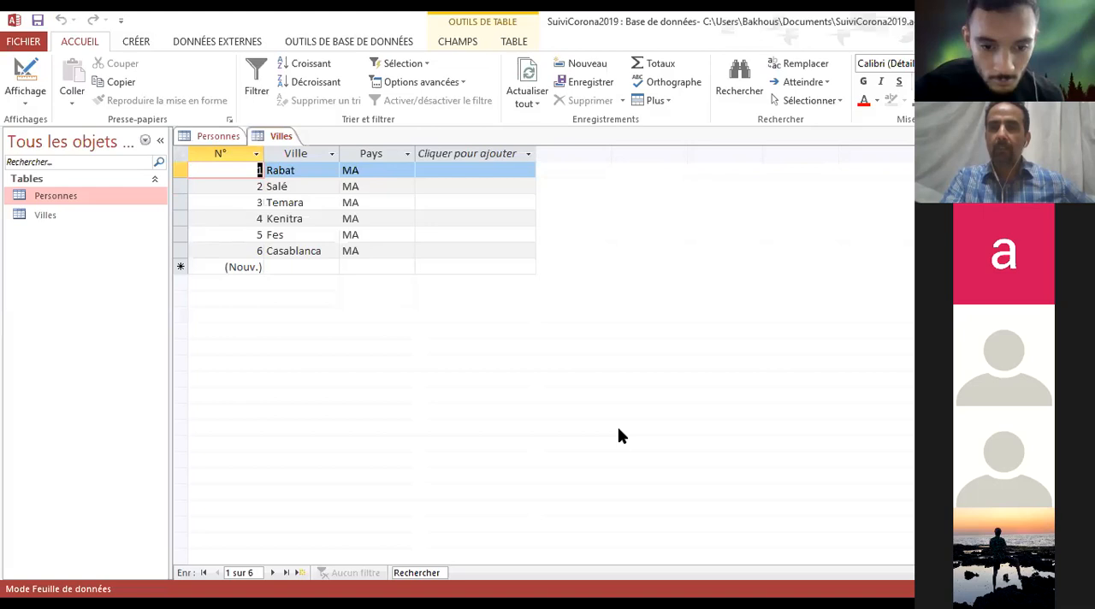
pyautogui.click(219, 137)
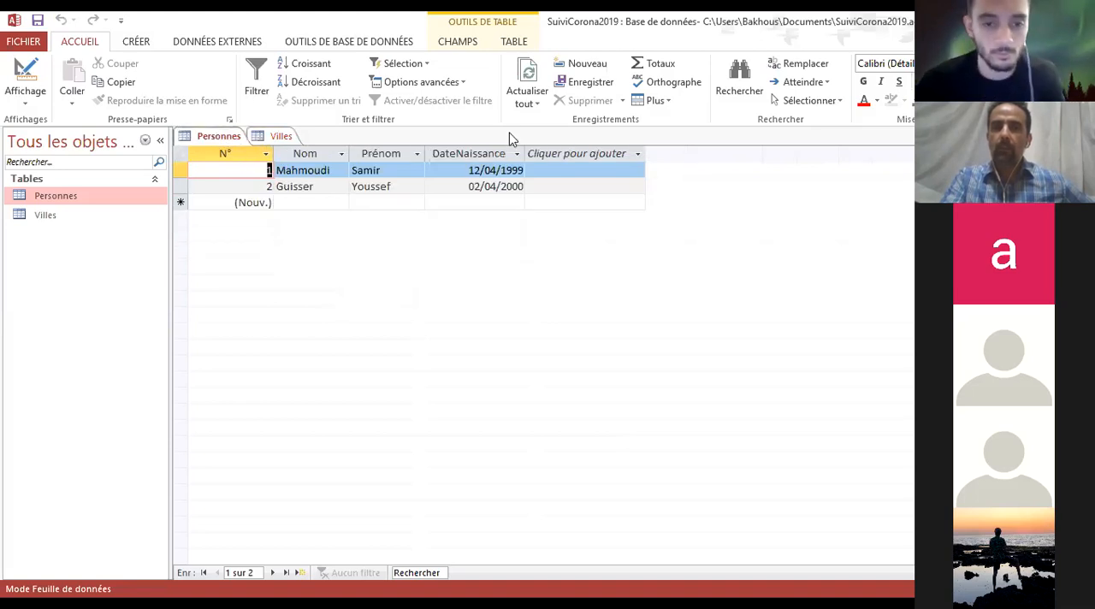
pyautogui.click(270, 142)
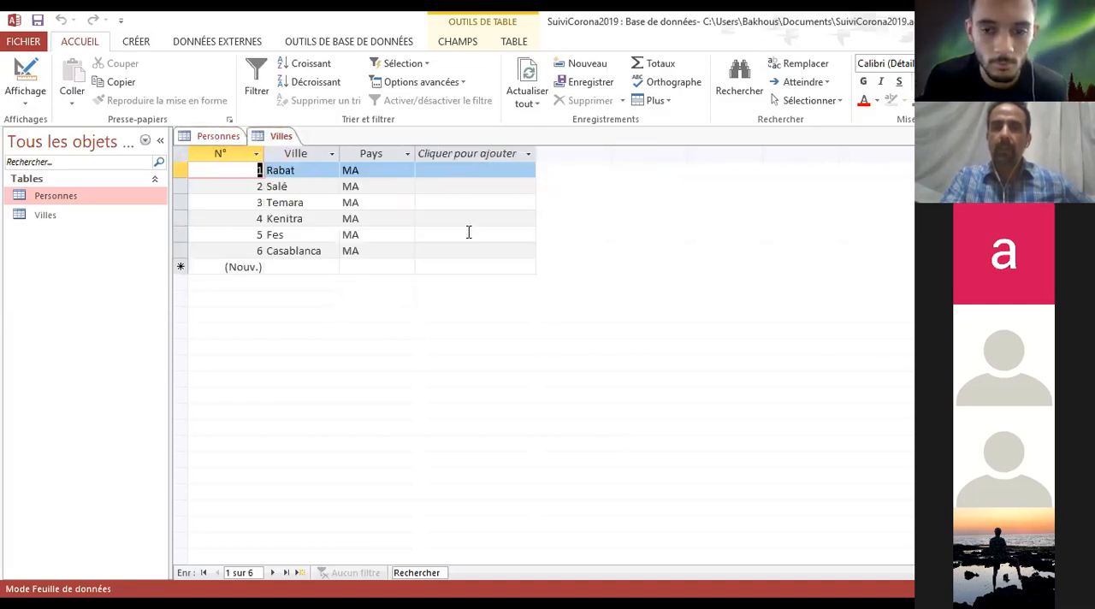
pyautogui.click(215, 138)
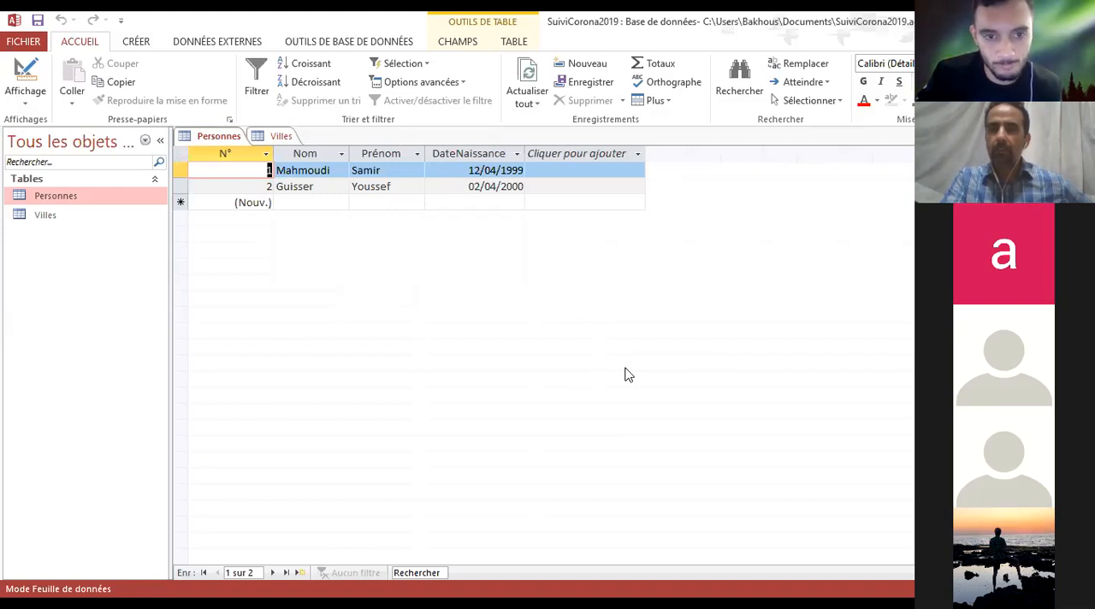
pyautogui.click(215, 140)
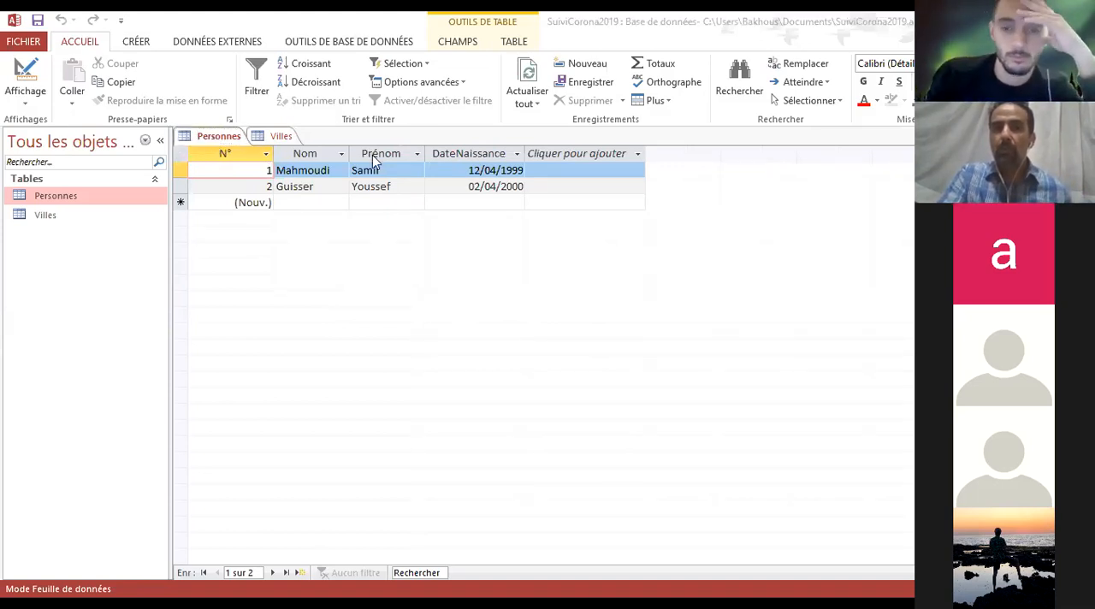
pyautogui.click(284, 137)
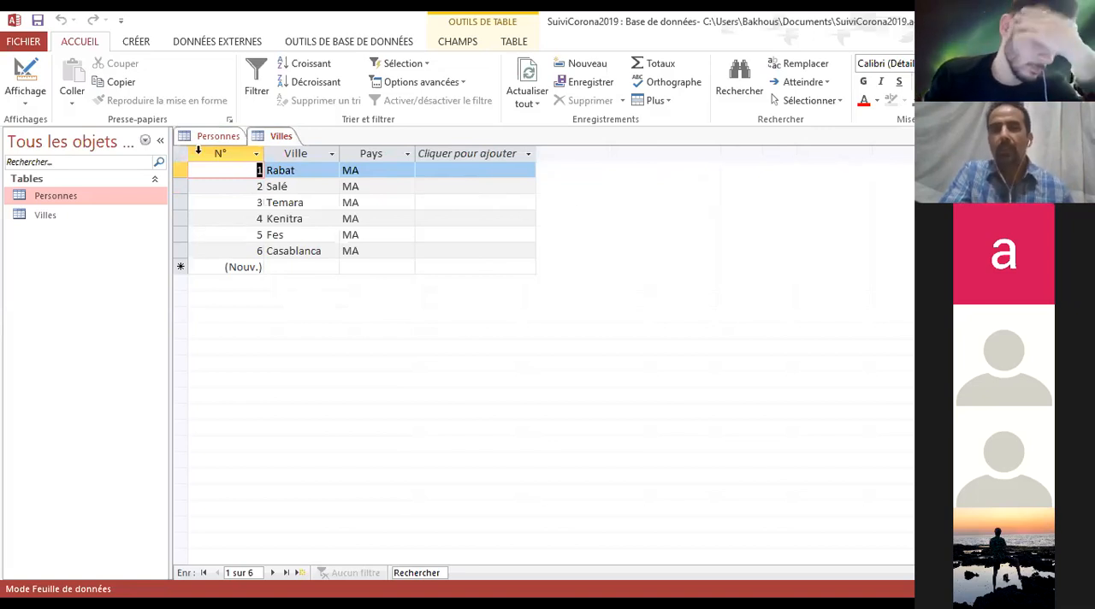
# Start a lookup and relationship field (Liste de choix et relation) after DateNaissance in Personnes, taking its values from another table or query
pyautogui.click(216, 137)
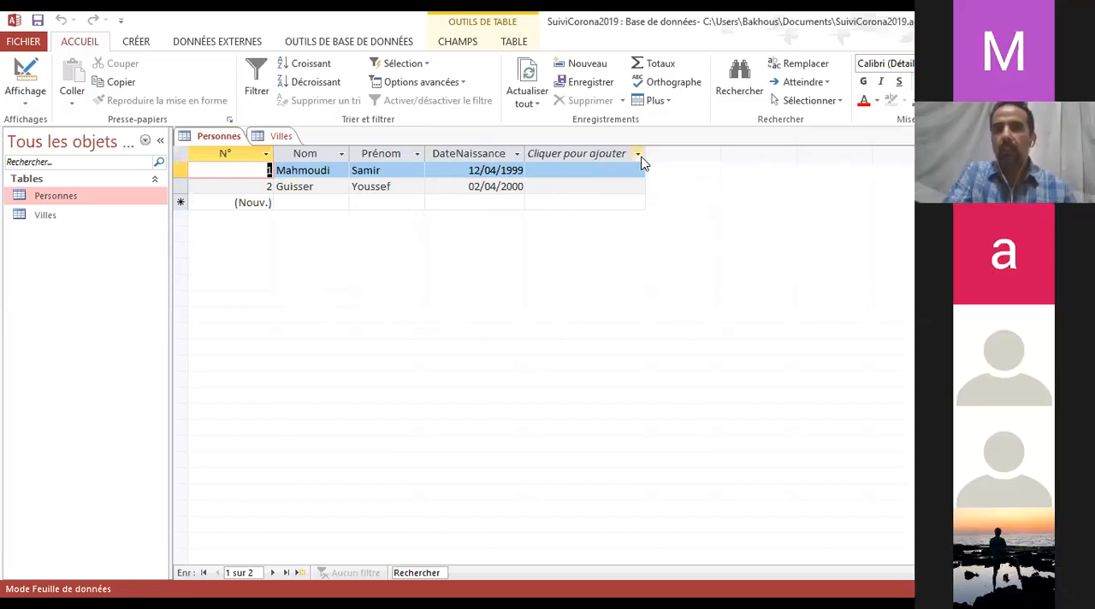
pyautogui.click(642, 157)
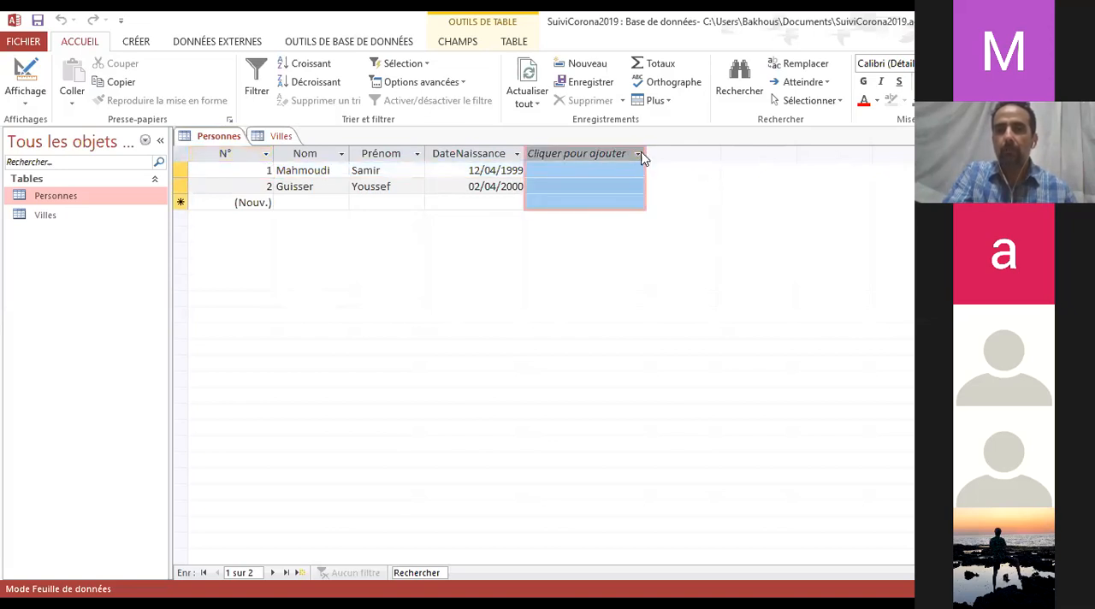
pyautogui.click(622, 158)
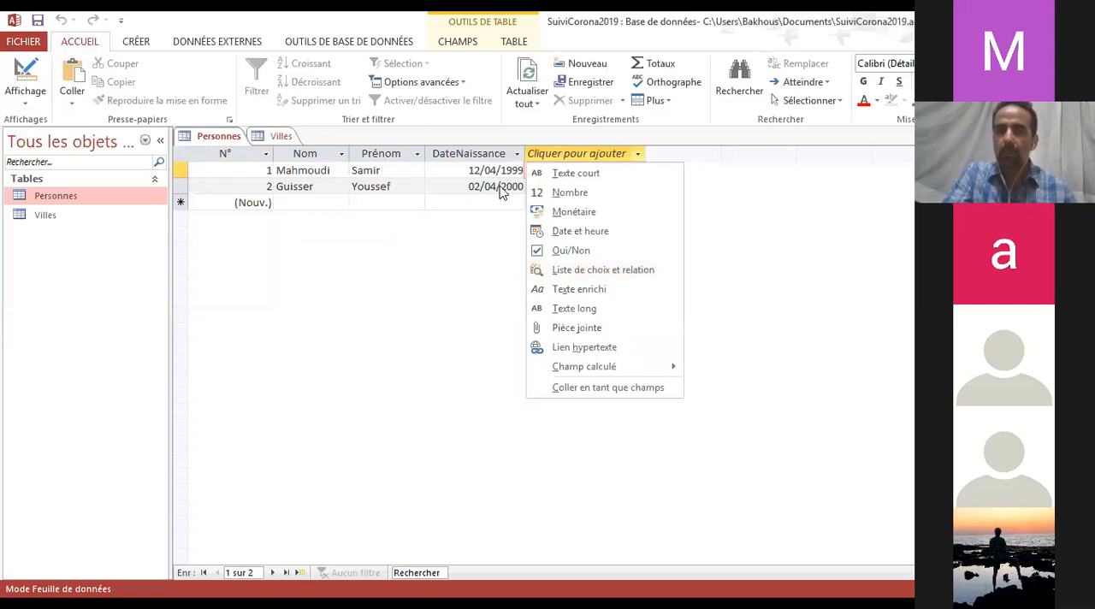
pyautogui.click(592, 272)
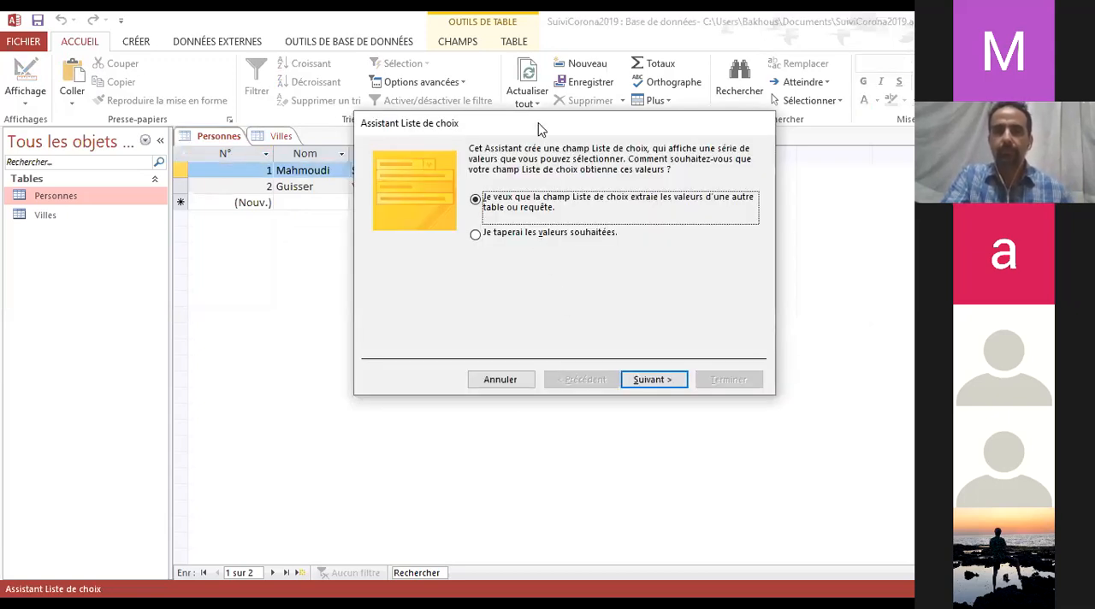
pyautogui.moveTo(538, 128); pyautogui.dragTo(312, 143)
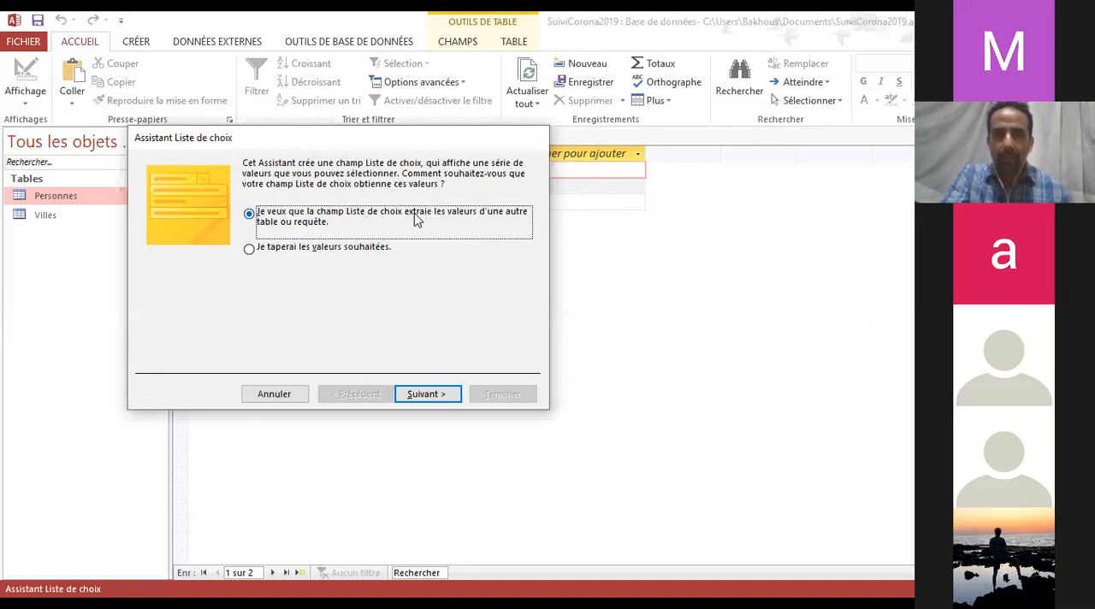
pyautogui.click(434, 396)
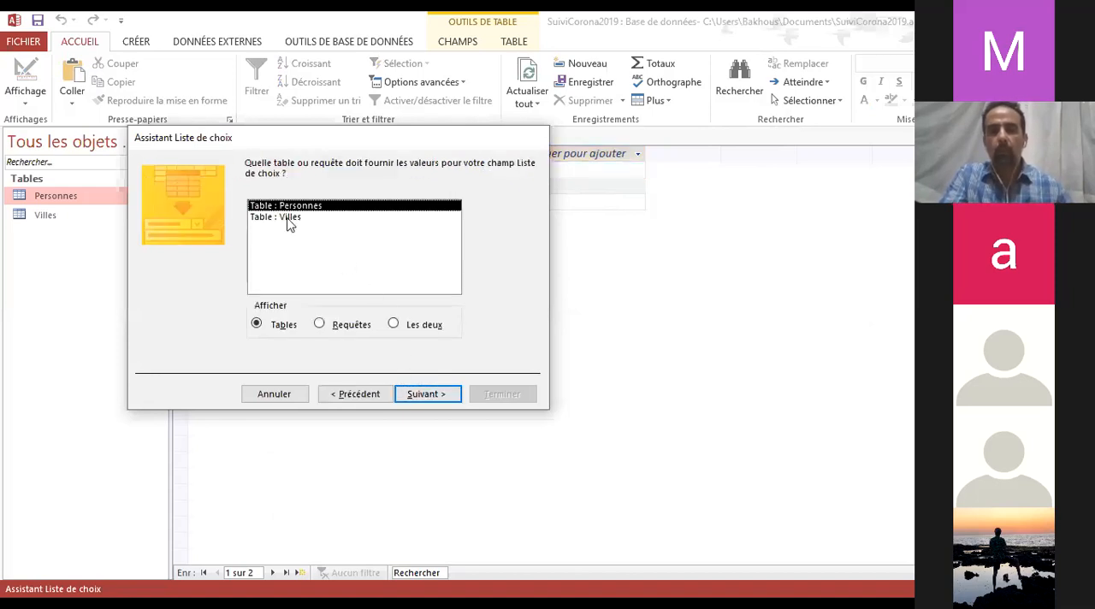
# Choose the Villes table as the source of the lookup field's values and continue to the field selection
pyautogui.moveTo(299, 142); pyautogui.dragTo(367, 261)
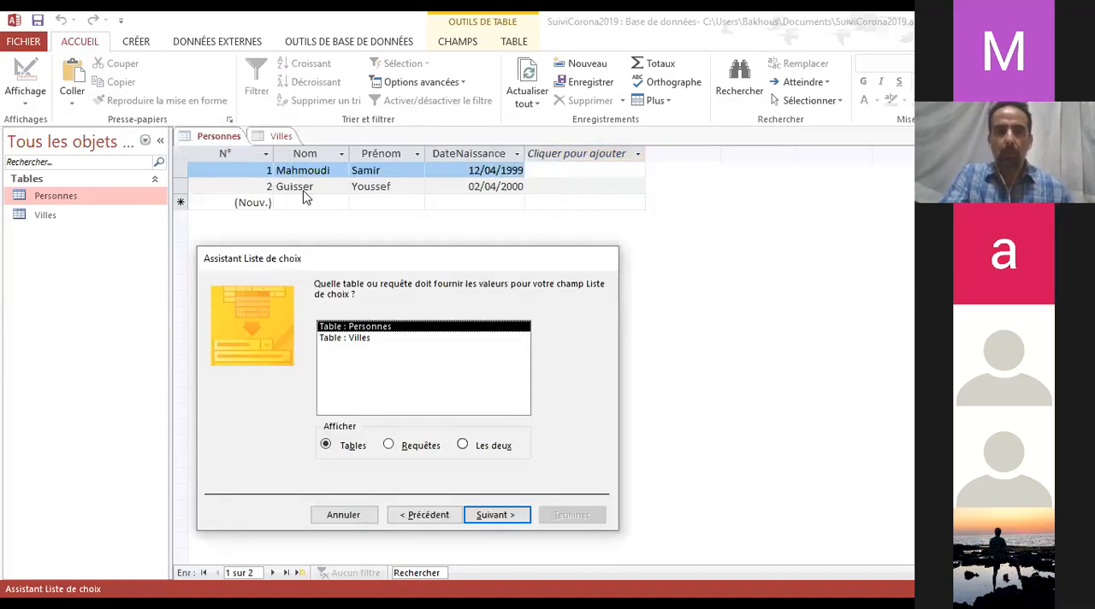
pyautogui.click(365, 339)
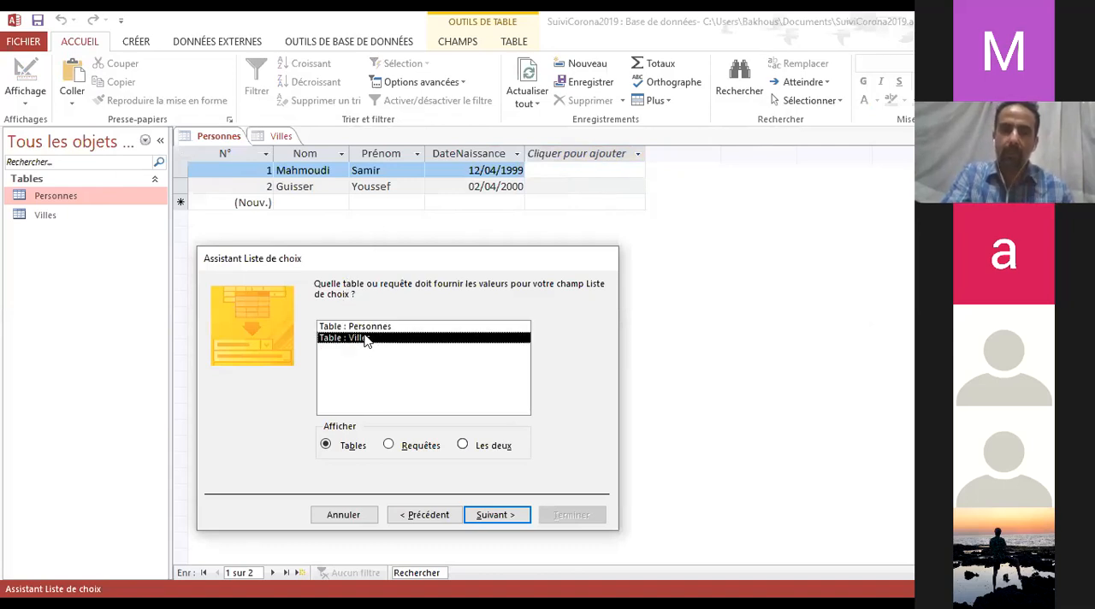
pyautogui.click(503, 513)
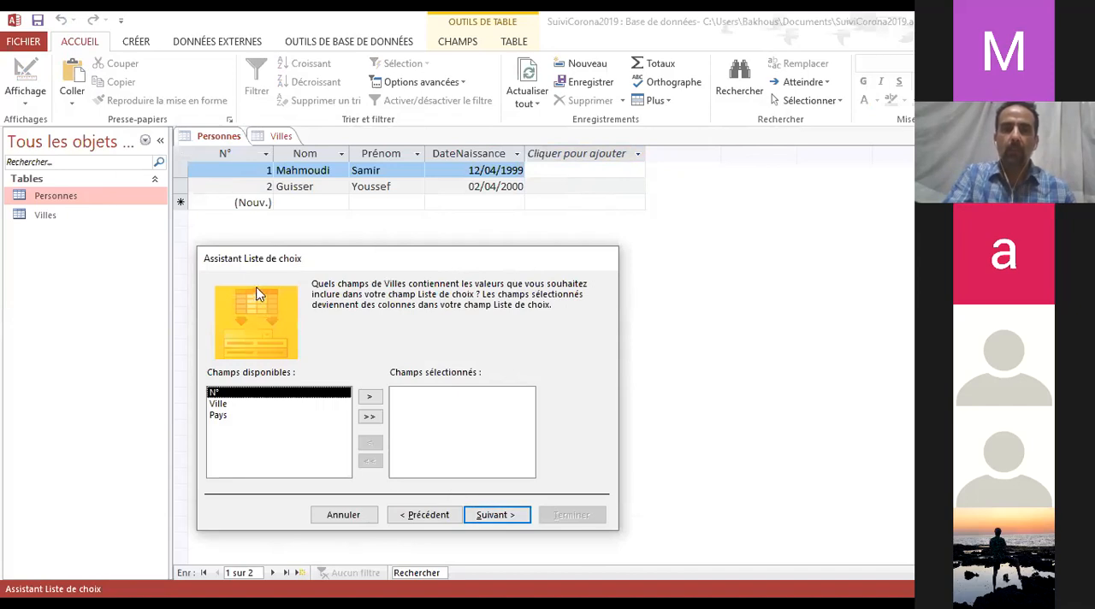
# Include the Ville field in the lookup list and sort its entries by Ville in ascending order
pyautogui.click(229, 404)
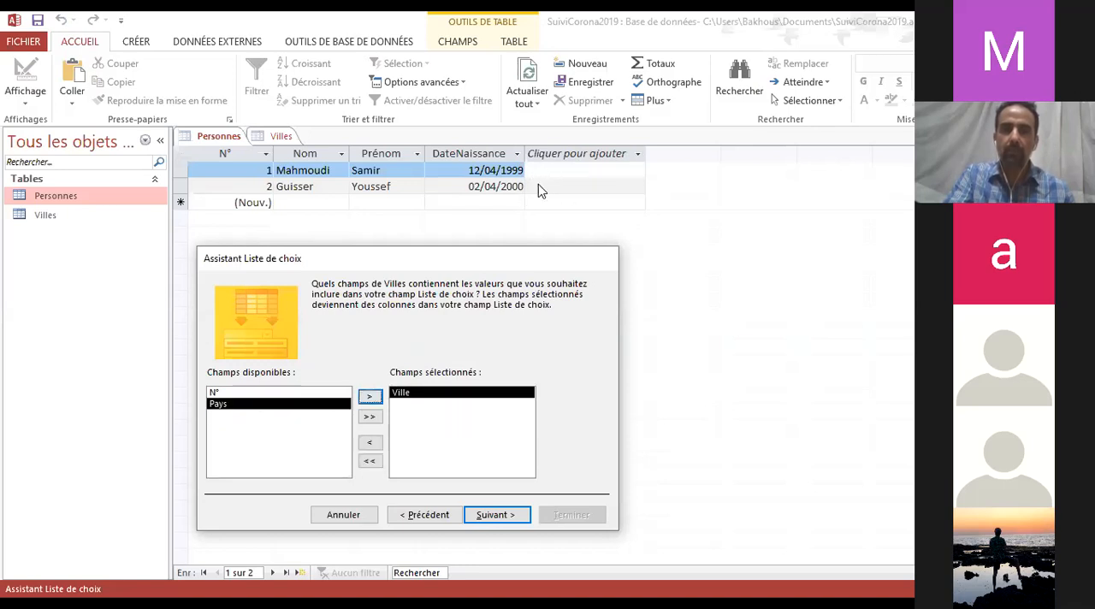
pyautogui.click(508, 524)
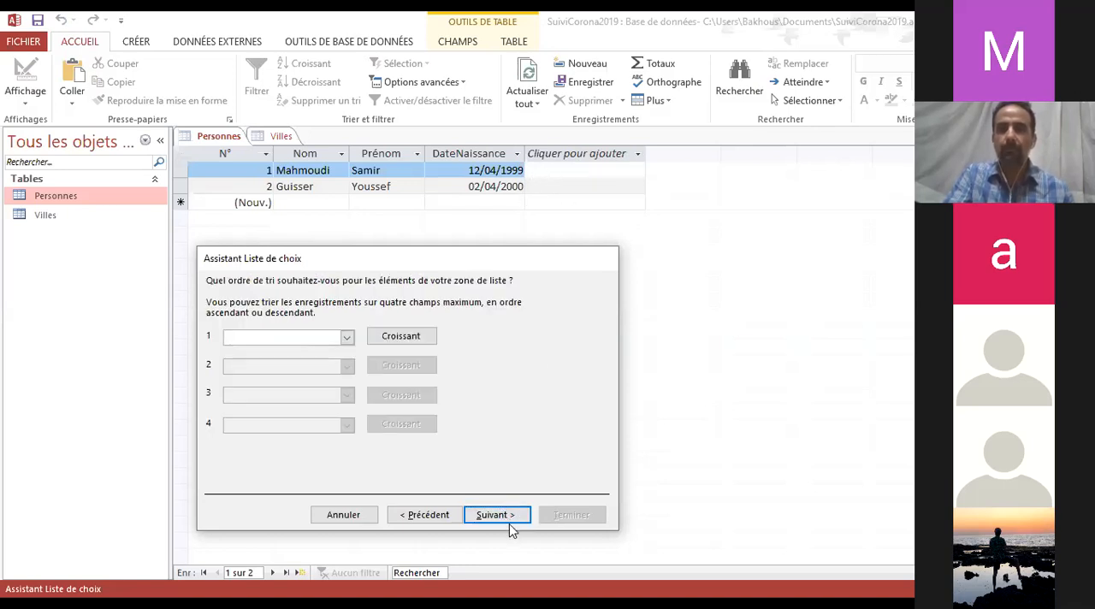
pyautogui.click(347, 336)
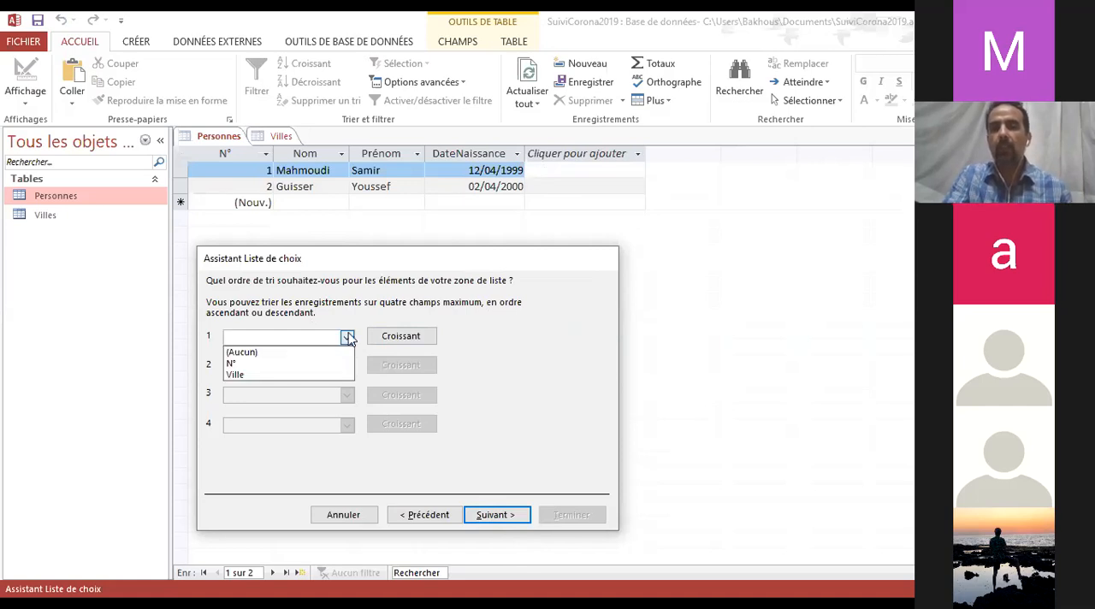
pyautogui.click(292, 374)
pyautogui.click(511, 514)
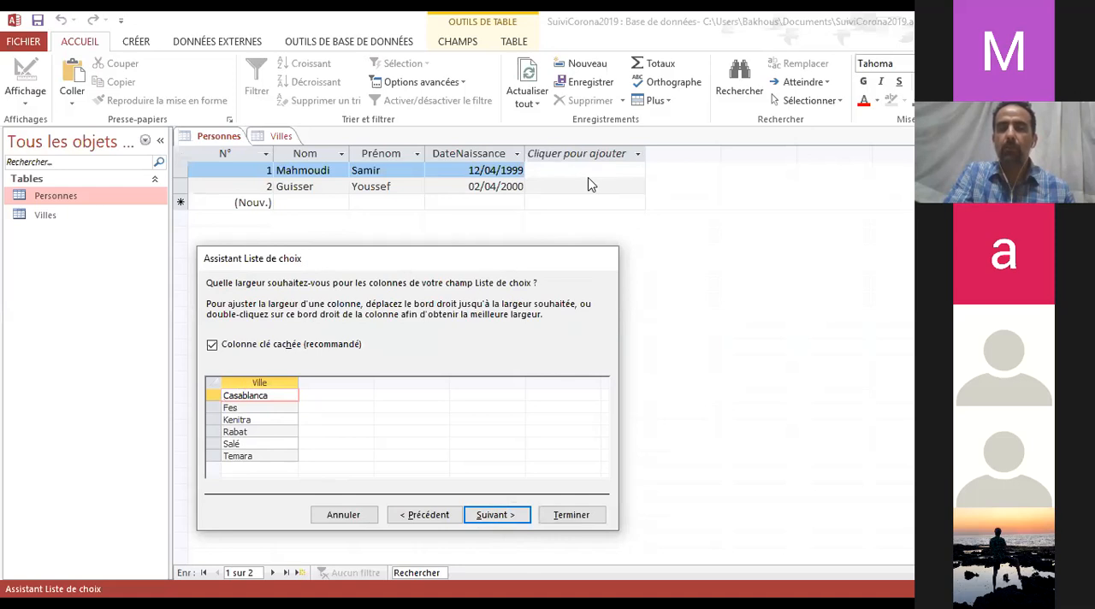
# Keep the key column hidden, complete the lookup wizard and name the new Personnes field Ville
pyautogui.click(501, 511)
pyautogui.click(571, 515)
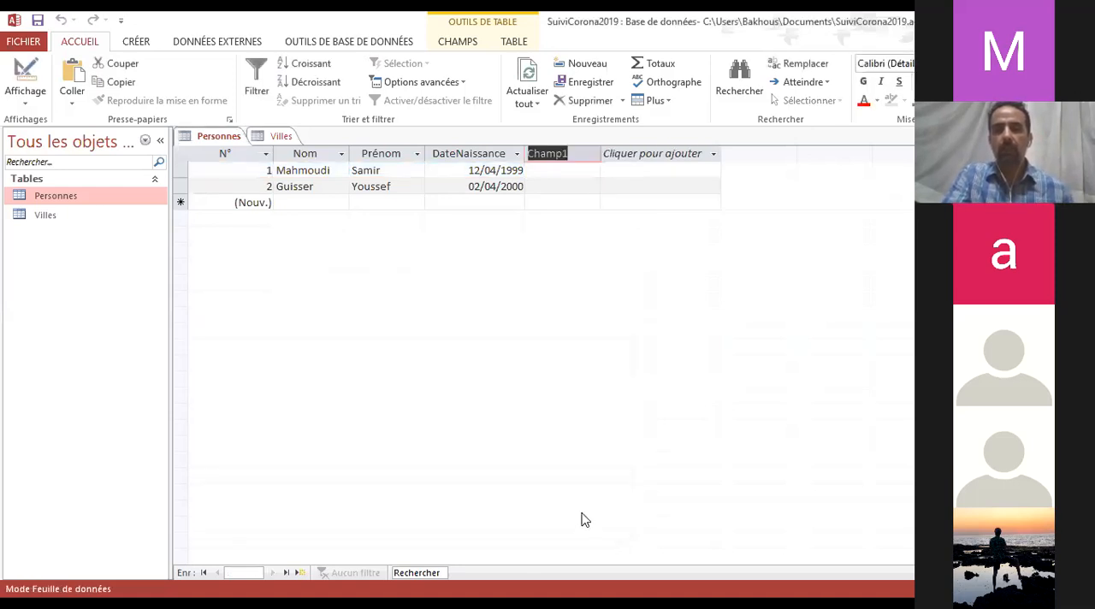
pyautogui.write('Ville')
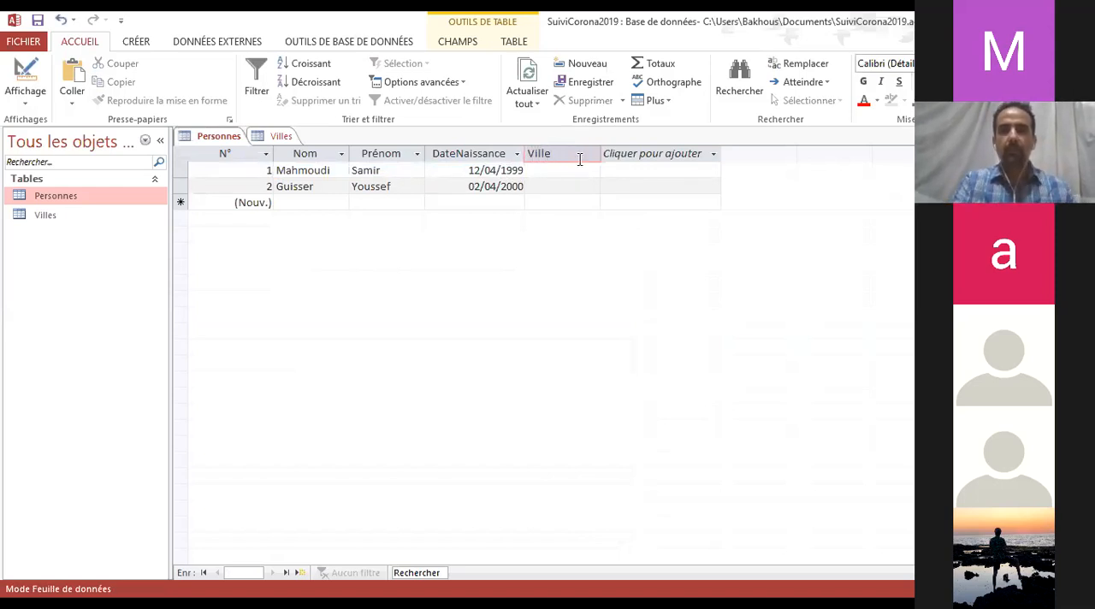
pyautogui.press('Return')
# In Personnes, set Ville to Casablanca for record 1 and to Rabat for record 2
pyautogui.click(562, 172)
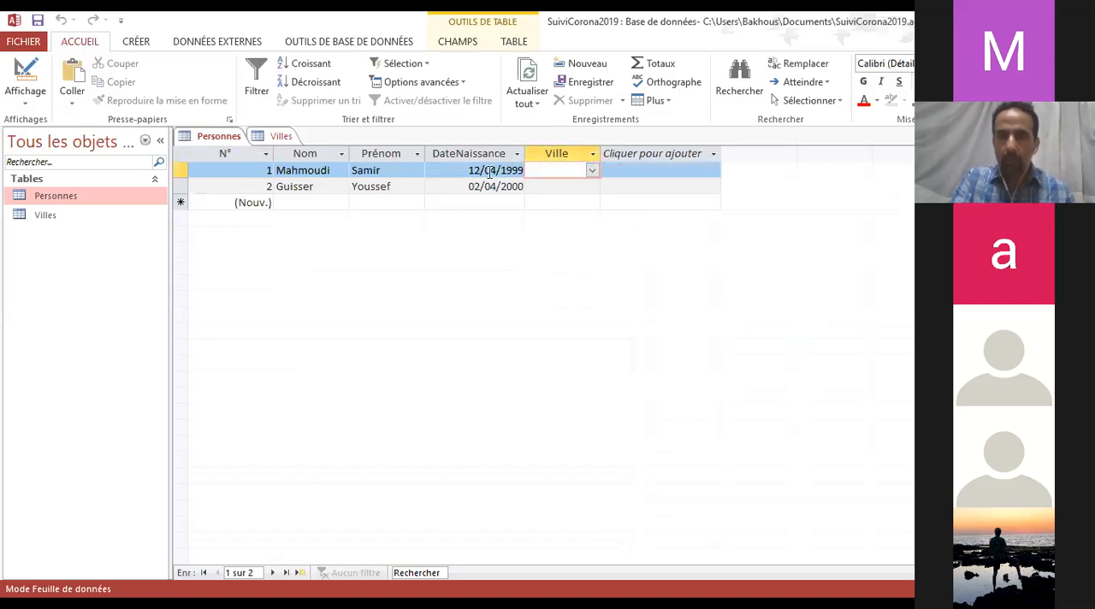
pyautogui.click(402, 171)
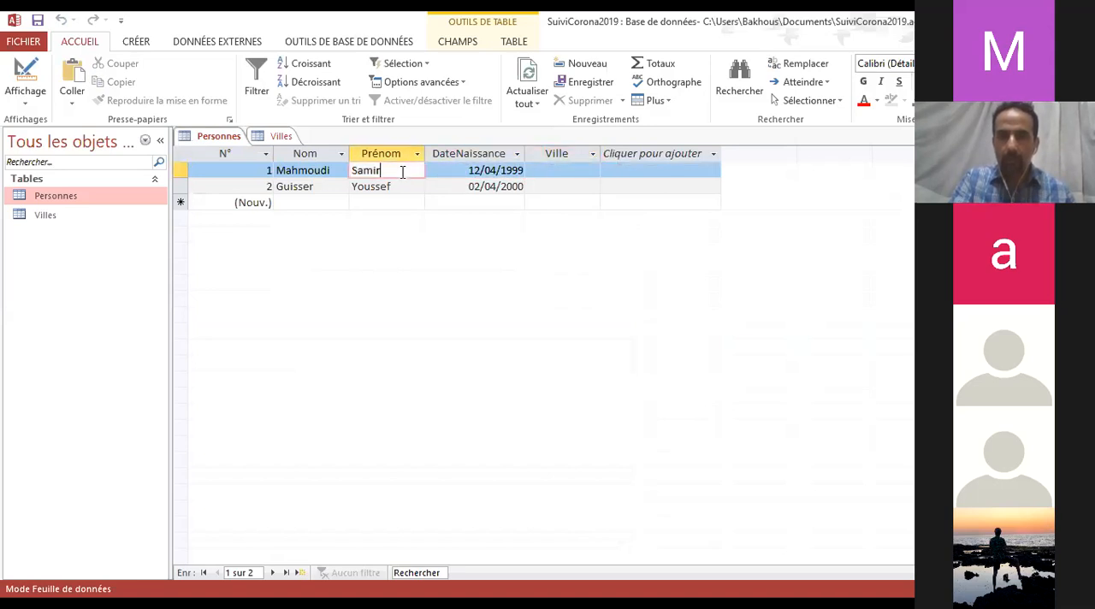
pyautogui.click(591, 170)
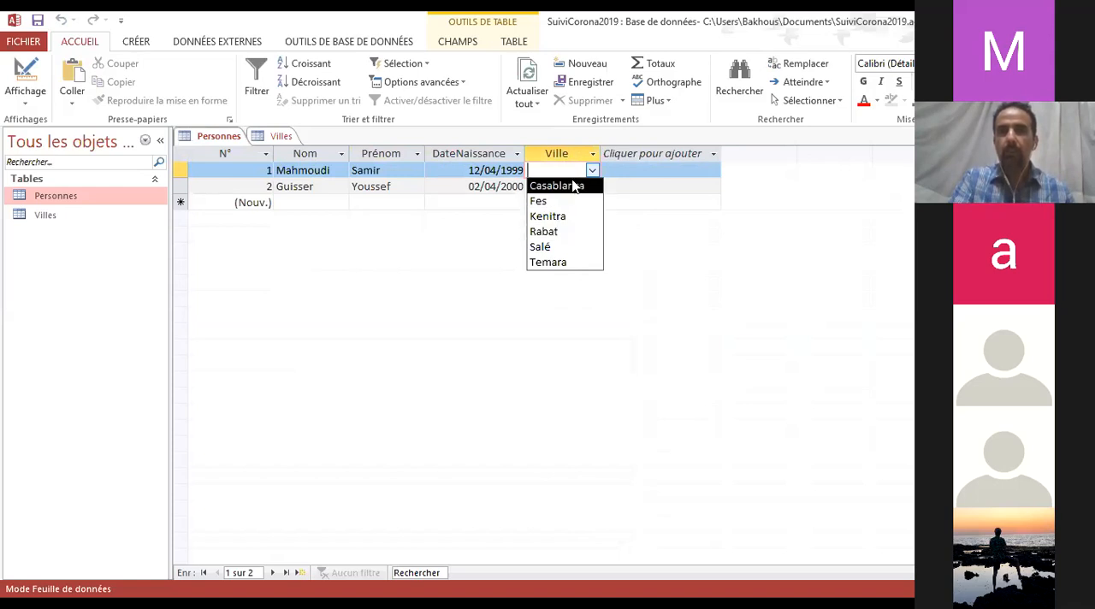
pyautogui.click(557, 185)
pyautogui.click(562, 185)
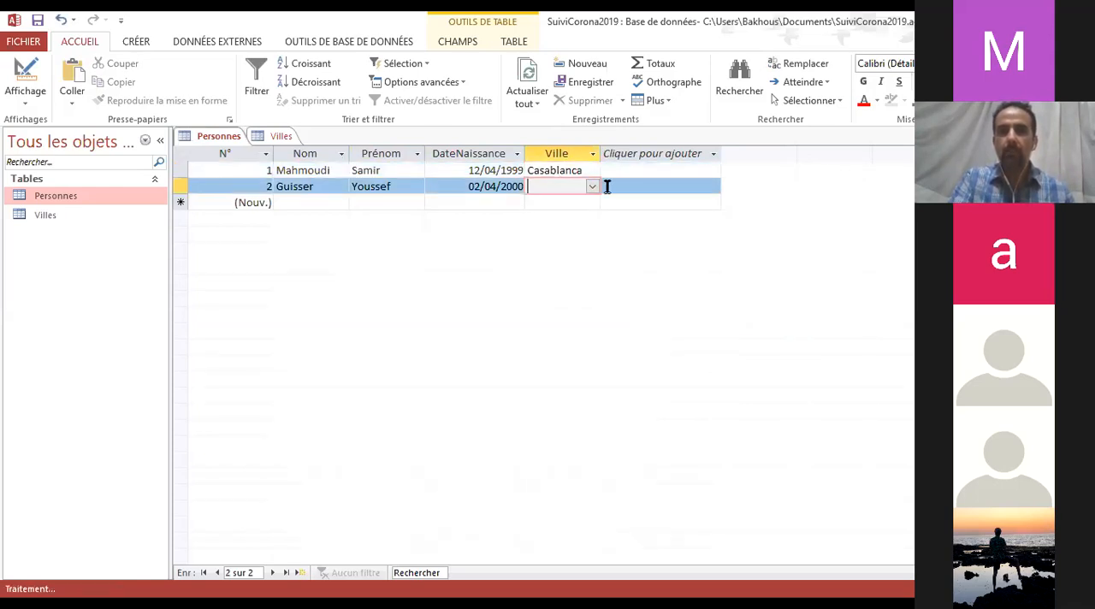
pyautogui.click(592, 186)
pyautogui.click(569, 214)
pyautogui.click(592, 186)
pyautogui.click(584, 205)
pyautogui.click(592, 186)
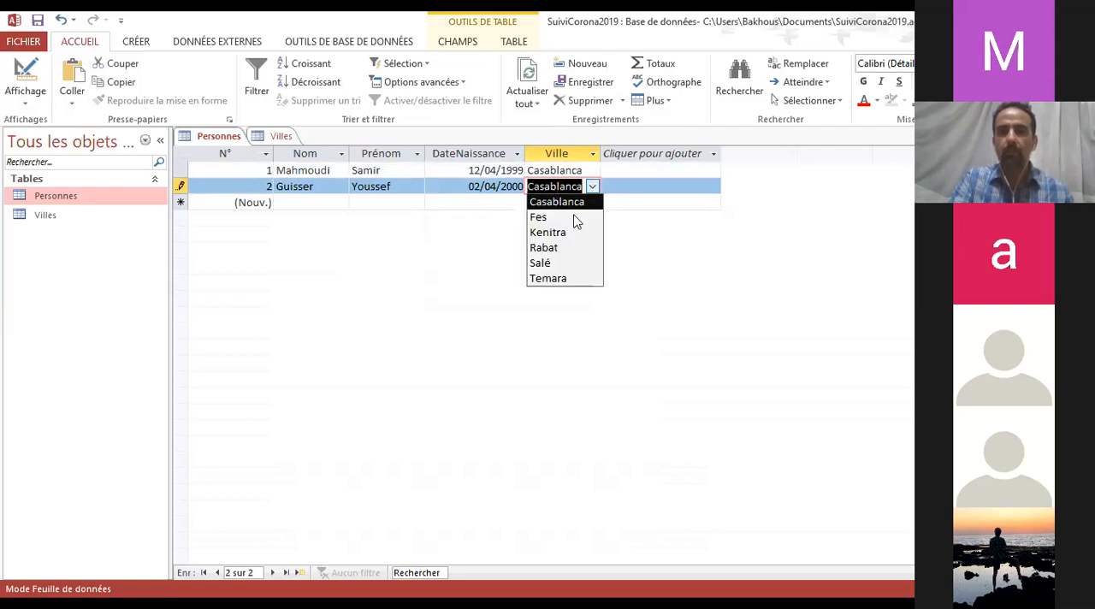
pyautogui.click(556, 245)
pyautogui.click(566, 170)
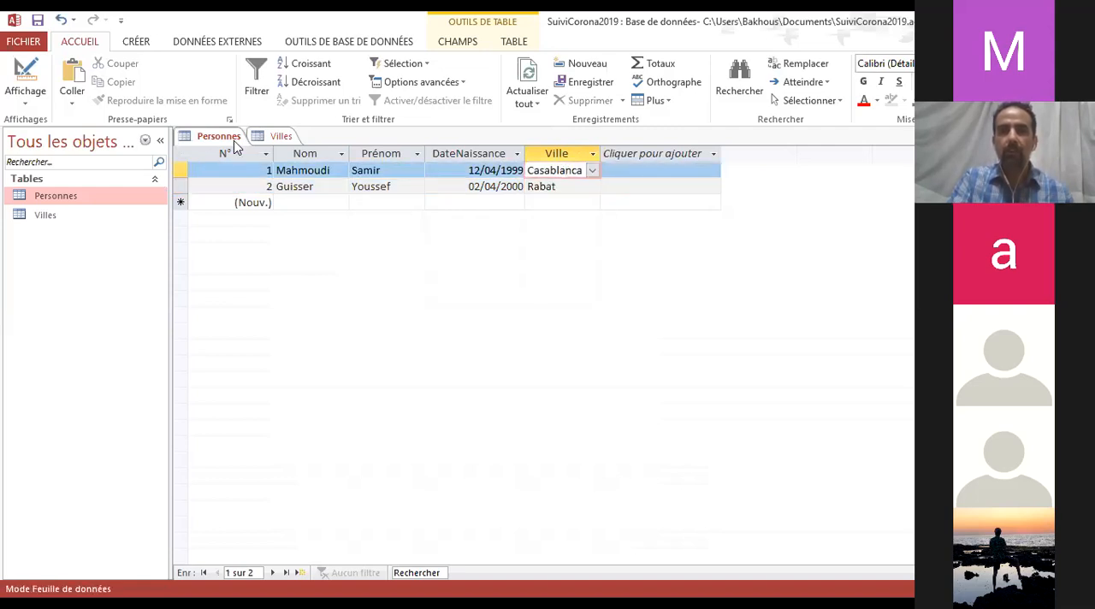
# Compare the Ville values and choices in the Personnes table with the records of the Villes table
pyautogui.click(281, 137)
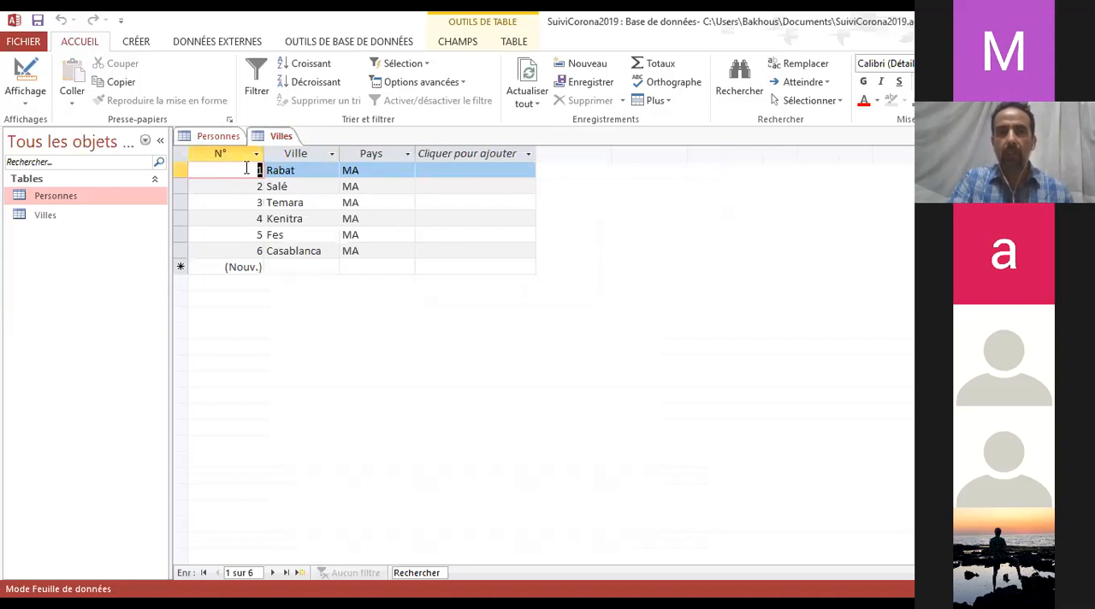
pyautogui.click(218, 137)
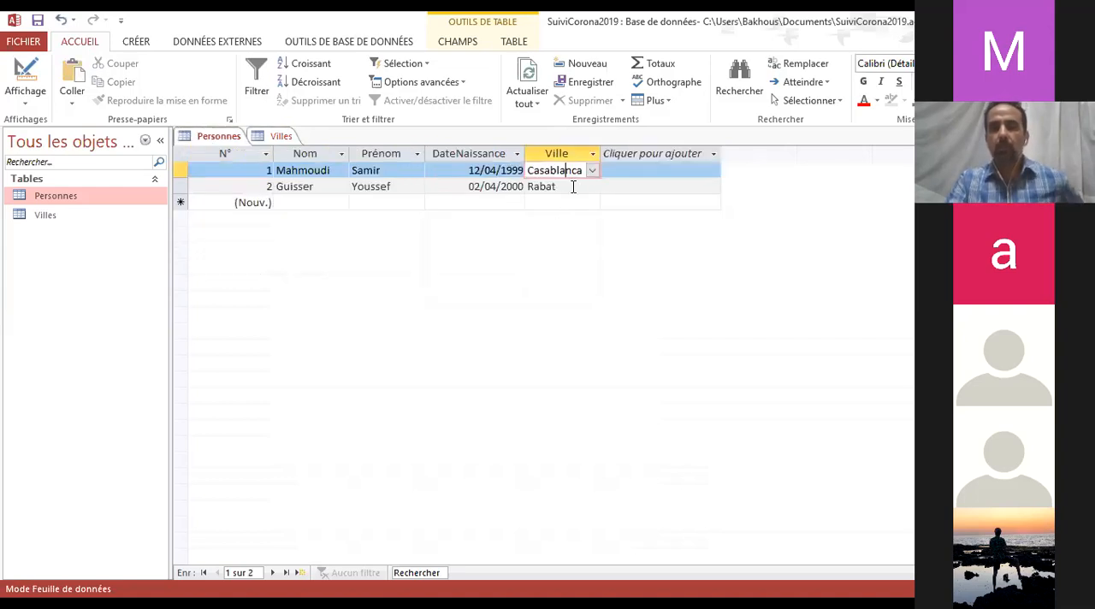
pyautogui.click(585, 187)
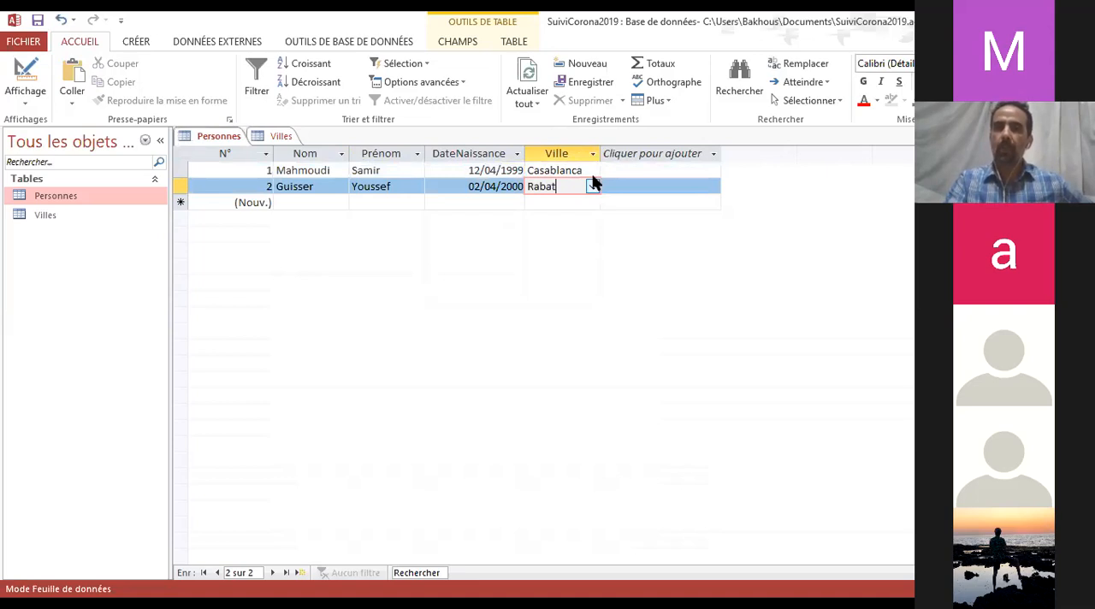
pyautogui.click(583, 171)
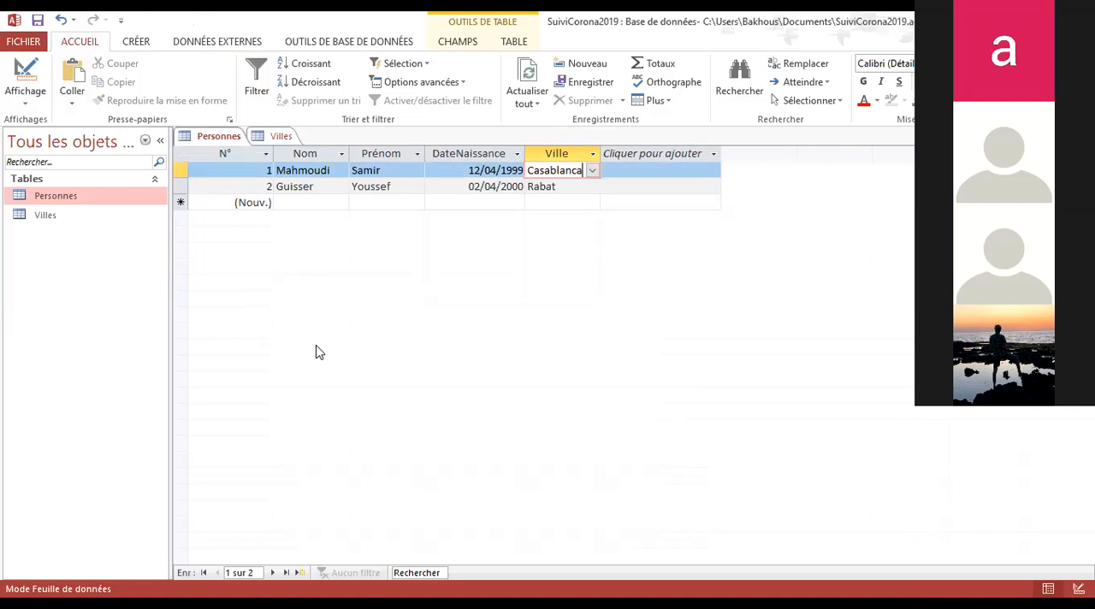
pyautogui.click(218, 140)
pyautogui.click(272, 140)
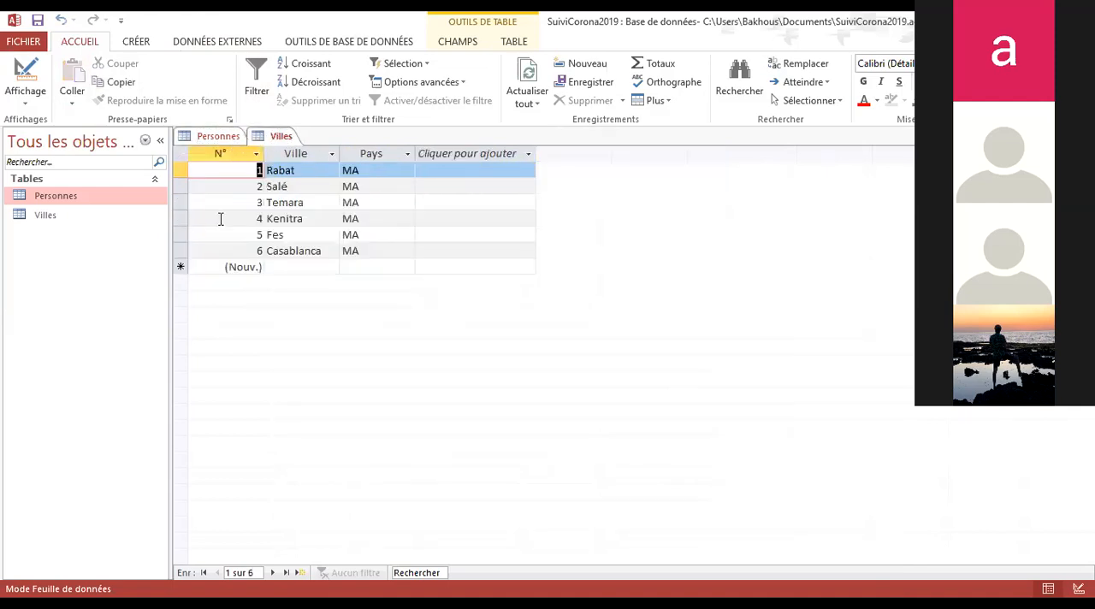
pyautogui.click(211, 138)
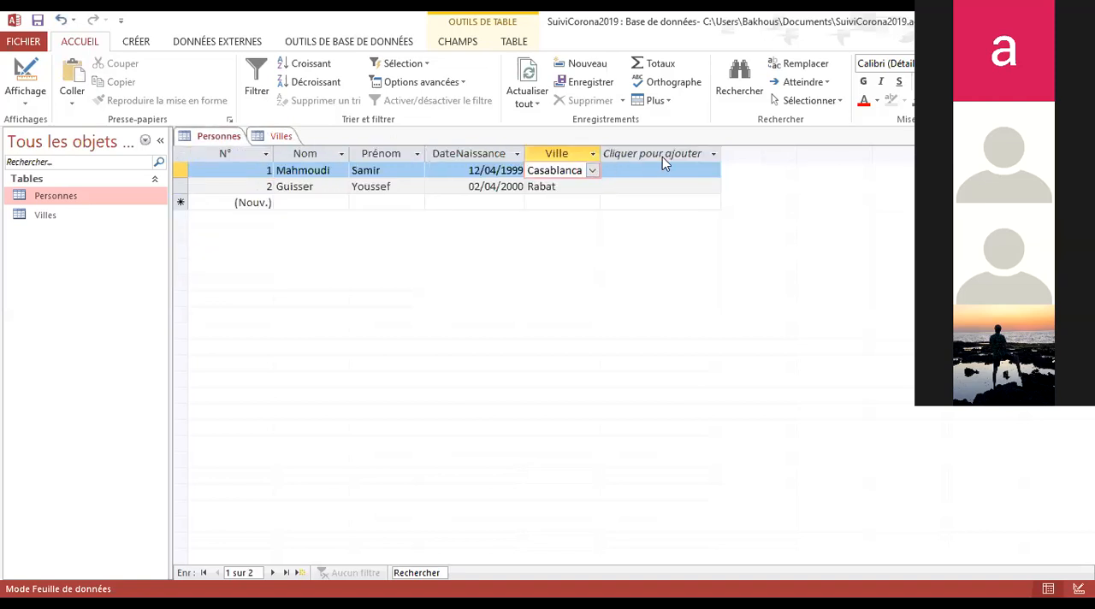
pyautogui.click(714, 154)
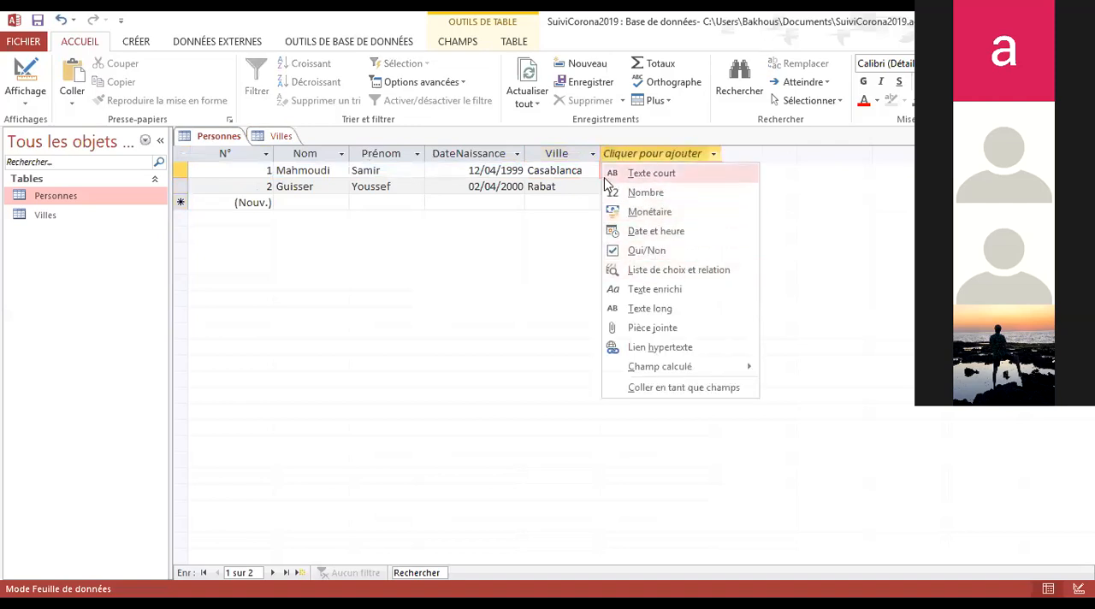
pyautogui.press('Escape')
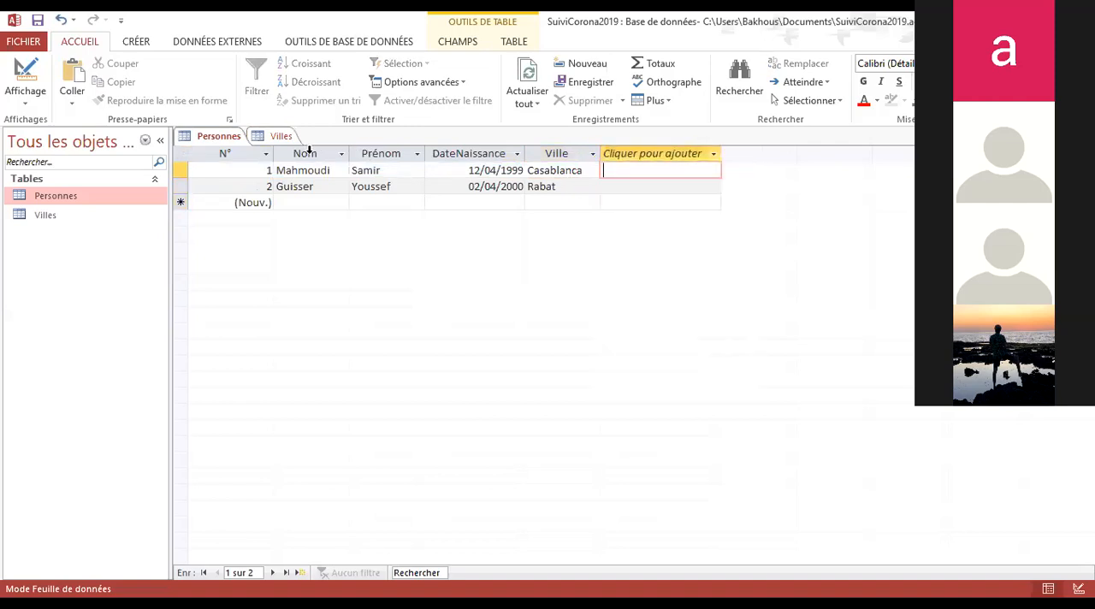
pyautogui.click(590, 186)
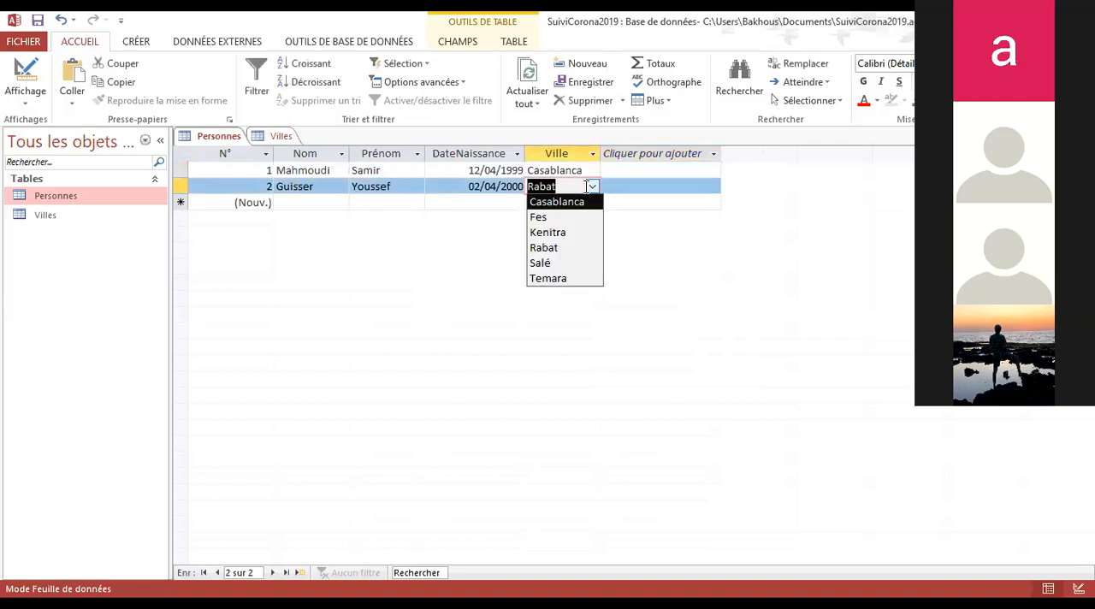
pyautogui.click(592, 187)
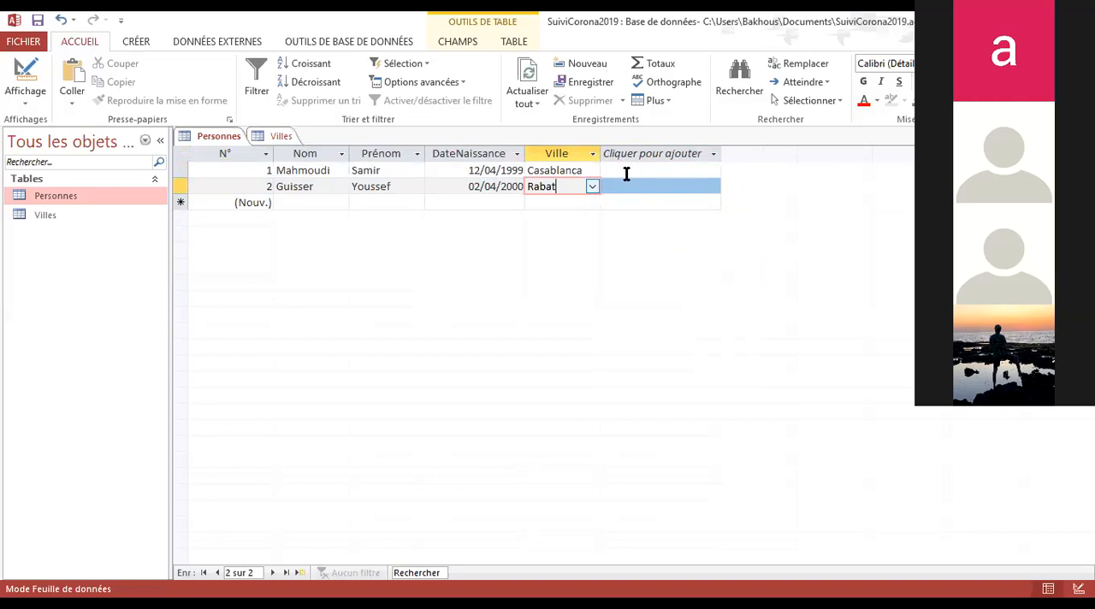
pyautogui.click(631, 171)
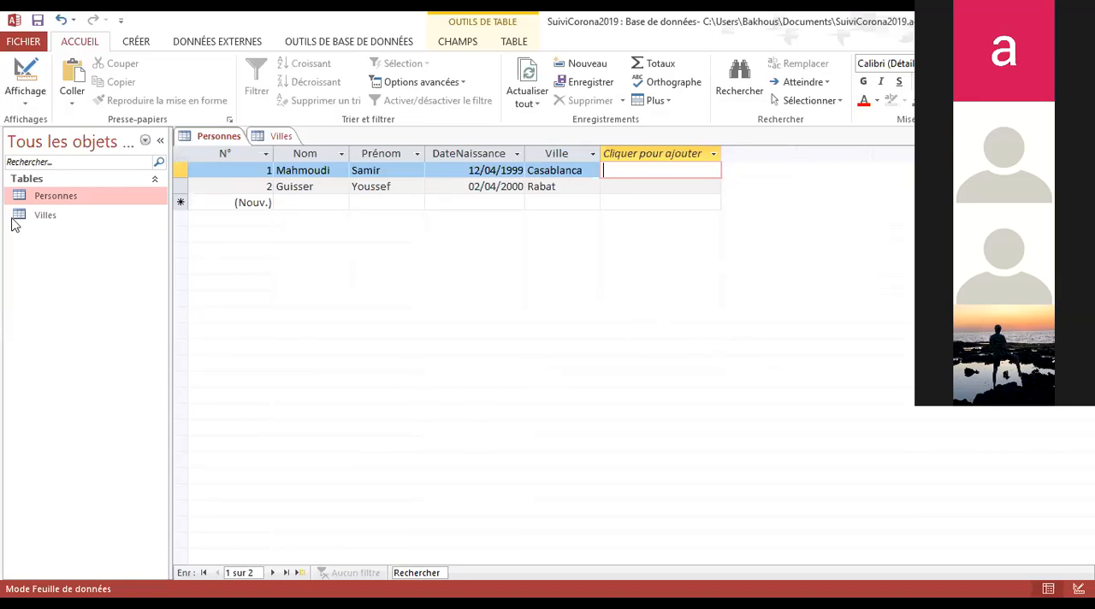
pyautogui.click(85, 221)
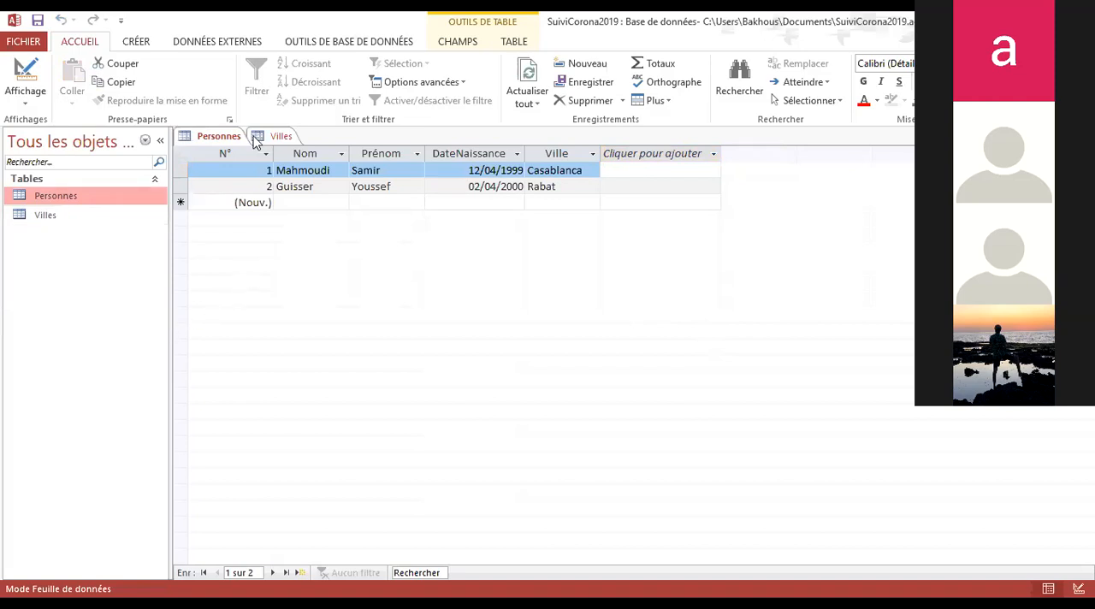
pyautogui.click(219, 137)
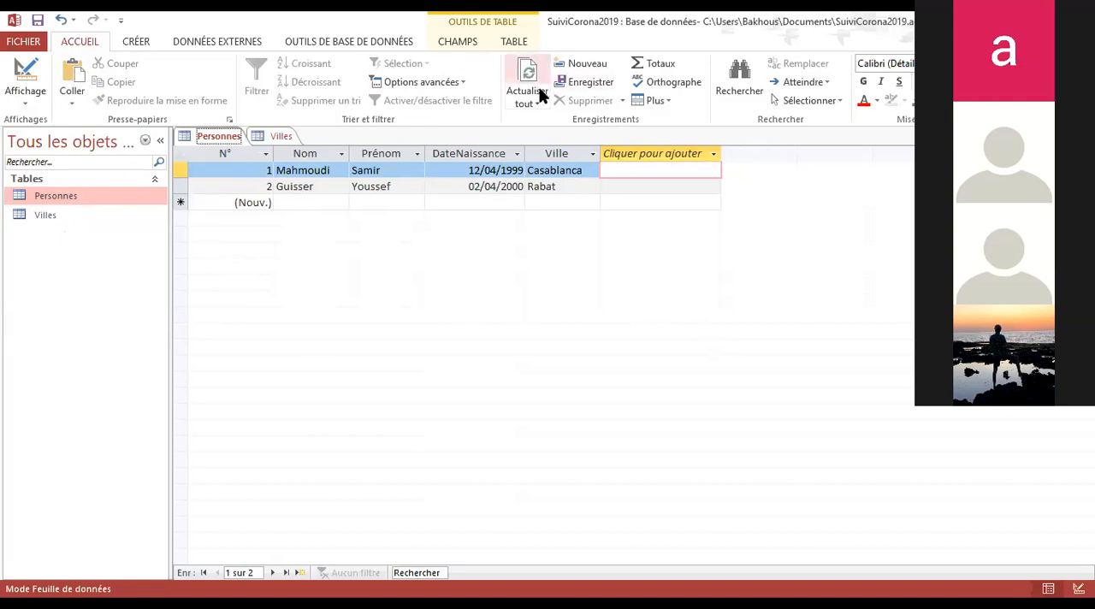
# Create a new table and add a short text field (Texte court) named Maladie
pyautogui.click(50, 216)
pyautogui.click(136, 41)
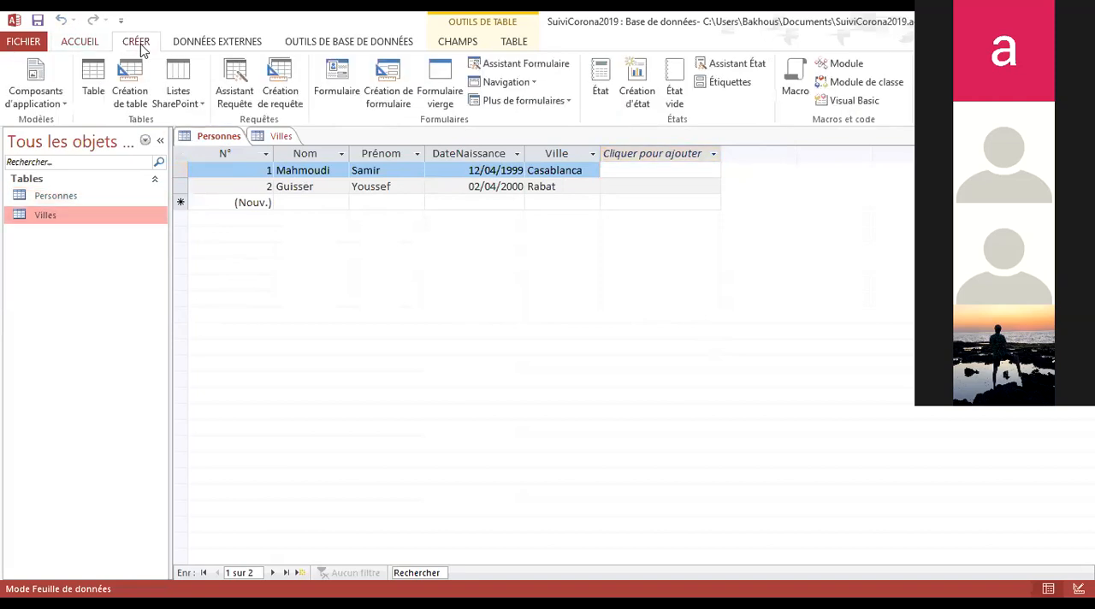
pyautogui.click(91, 83)
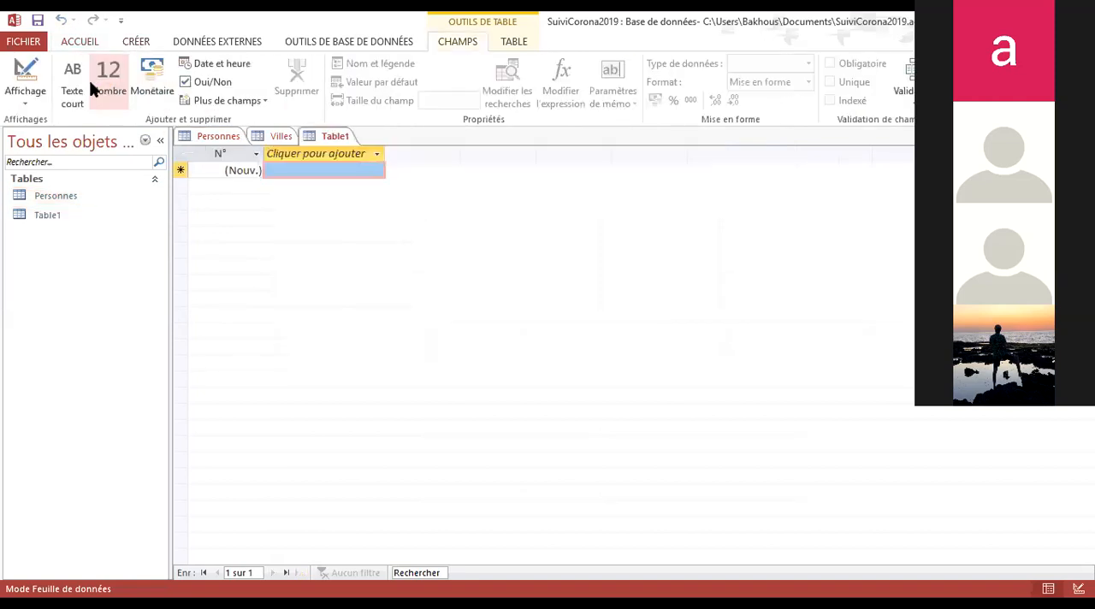
pyautogui.click(359, 174)
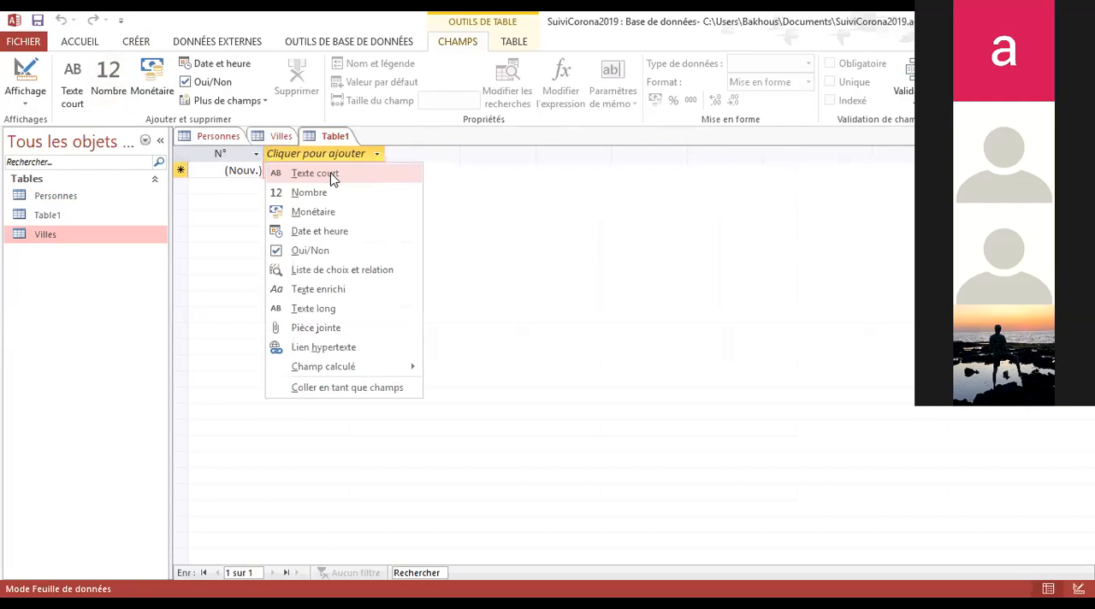
pyautogui.click(332, 173)
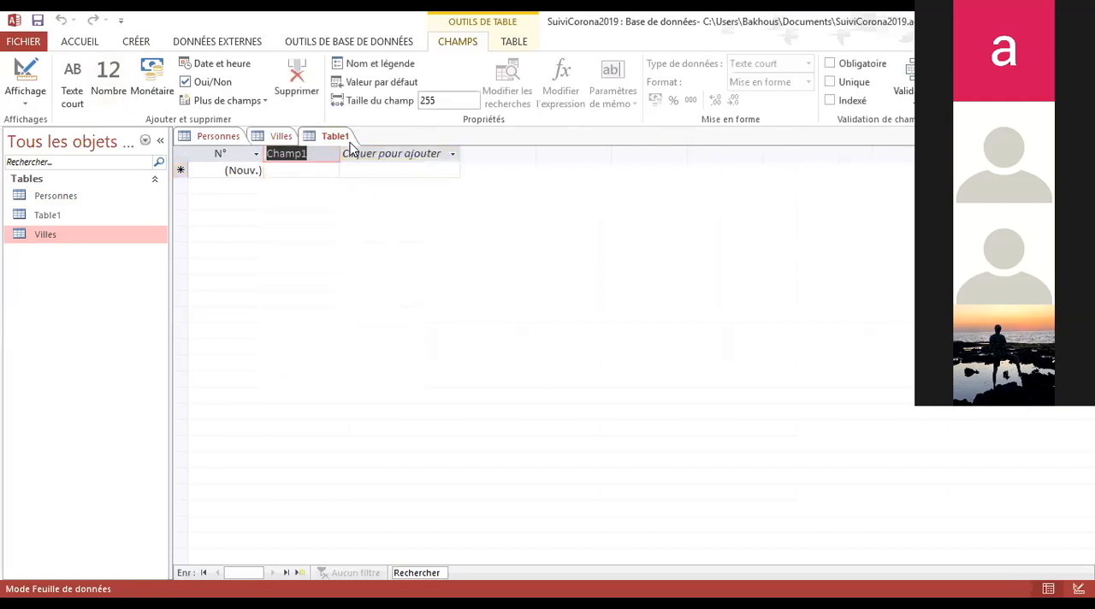
pyautogui.write('Maladie')
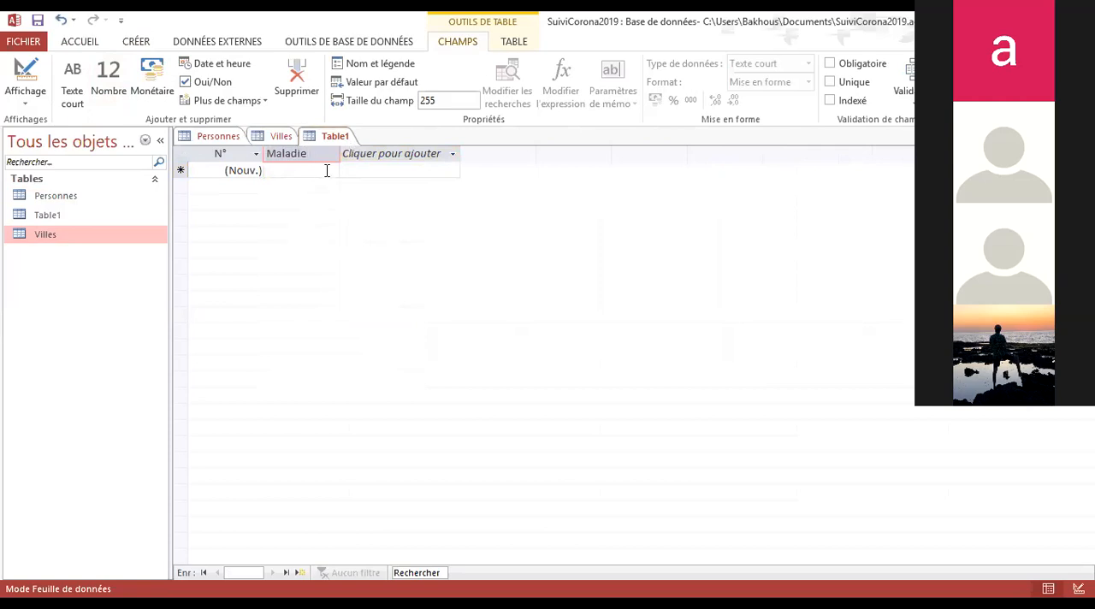
pyautogui.click(327, 169)
# Enter Diabete and Asthme as the first two records in the Maladie field of the new table
pyautogui.click(301, 170)
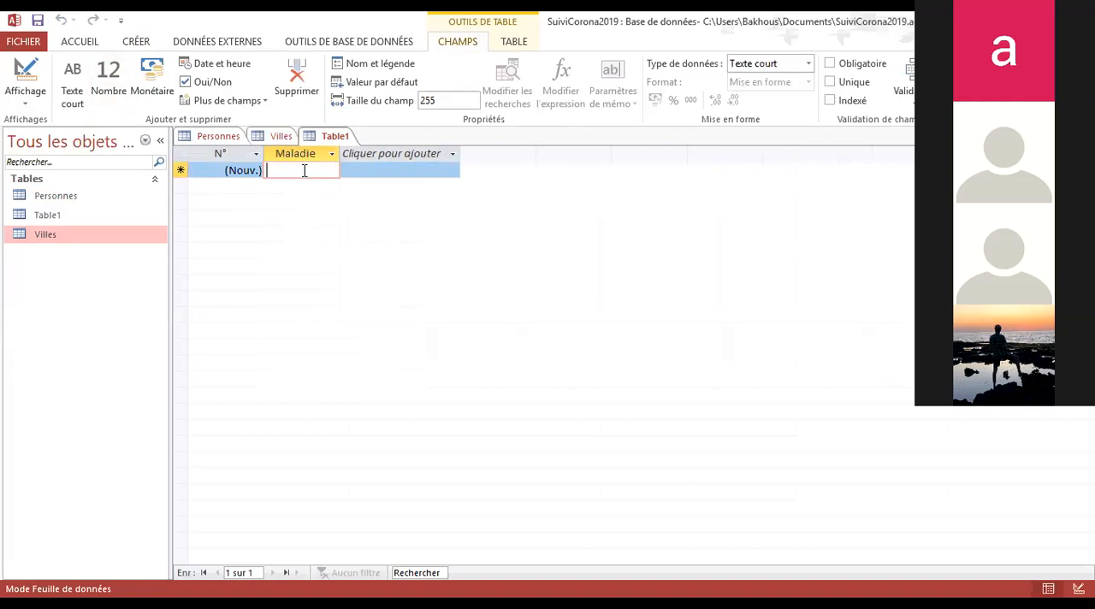
pyautogui.write('Diabete')
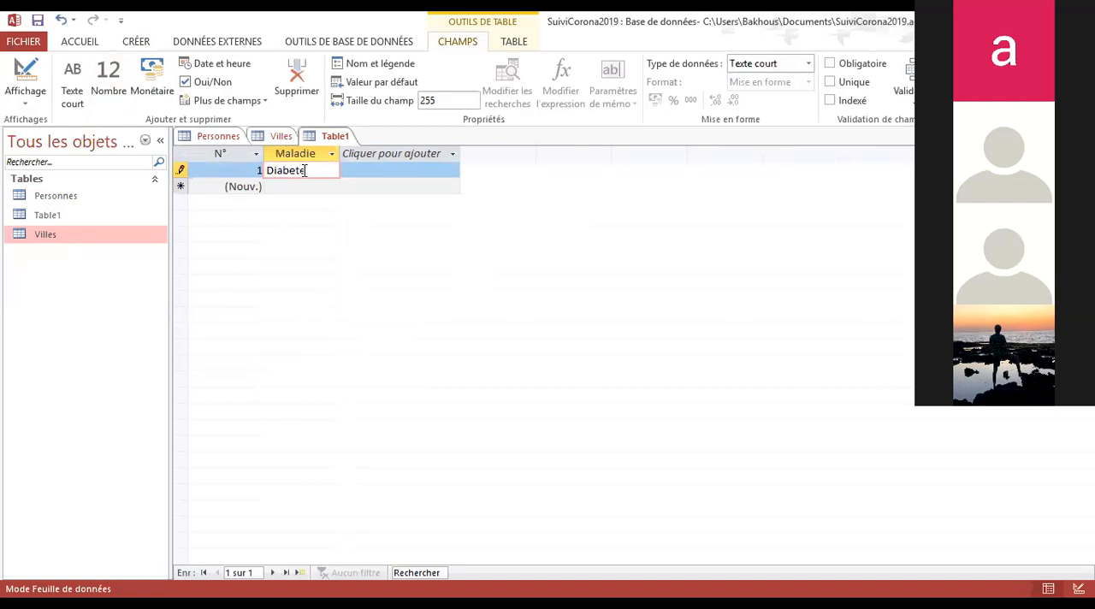
pyautogui.press('Down')
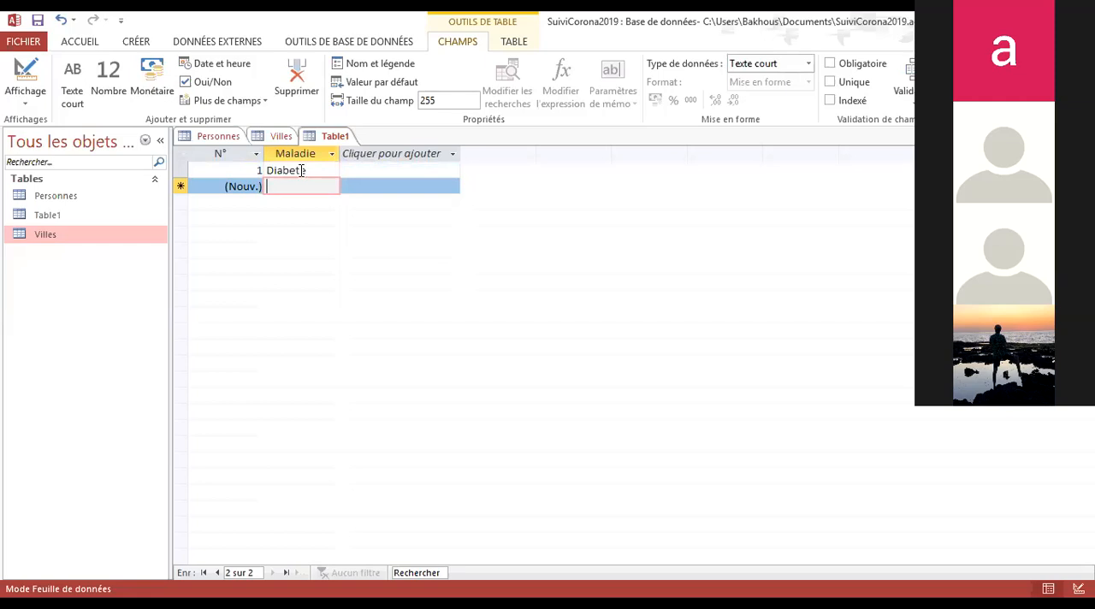
pyautogui.write('Asthme')
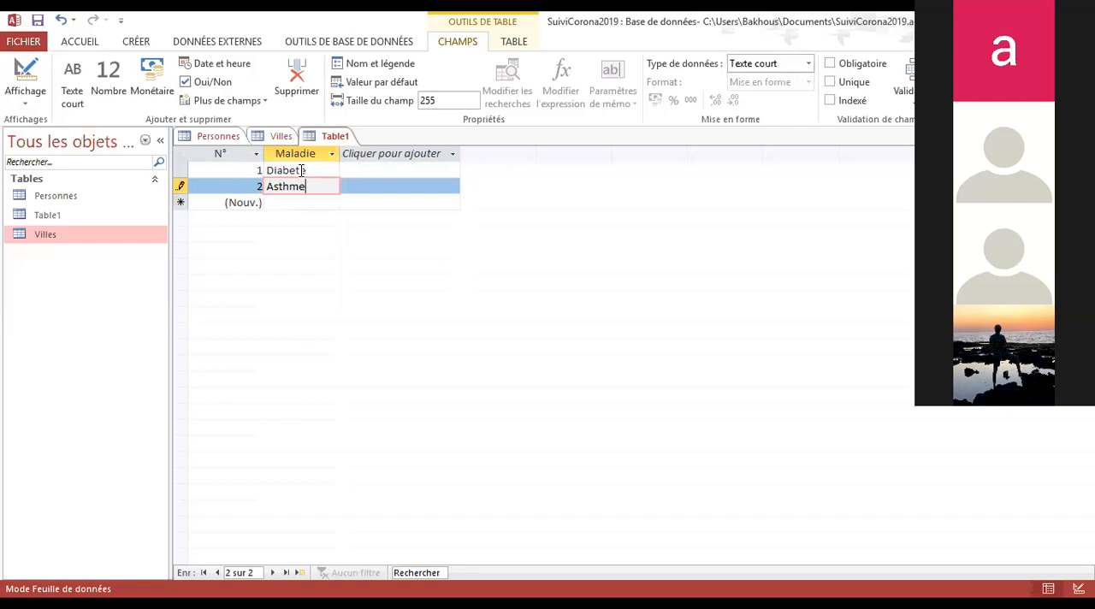
pyautogui.press('Return')
pyautogui.click(300, 202)
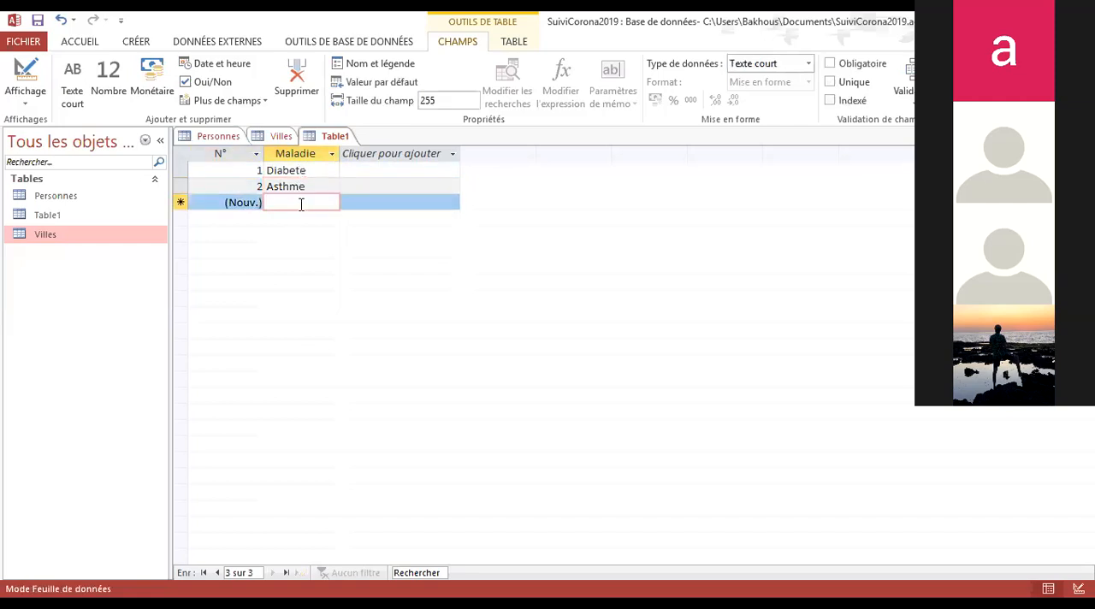
# Add Hypertension and Epilepsie as the third and fourth records in the Maladie field
pyautogui.write('Hyper')
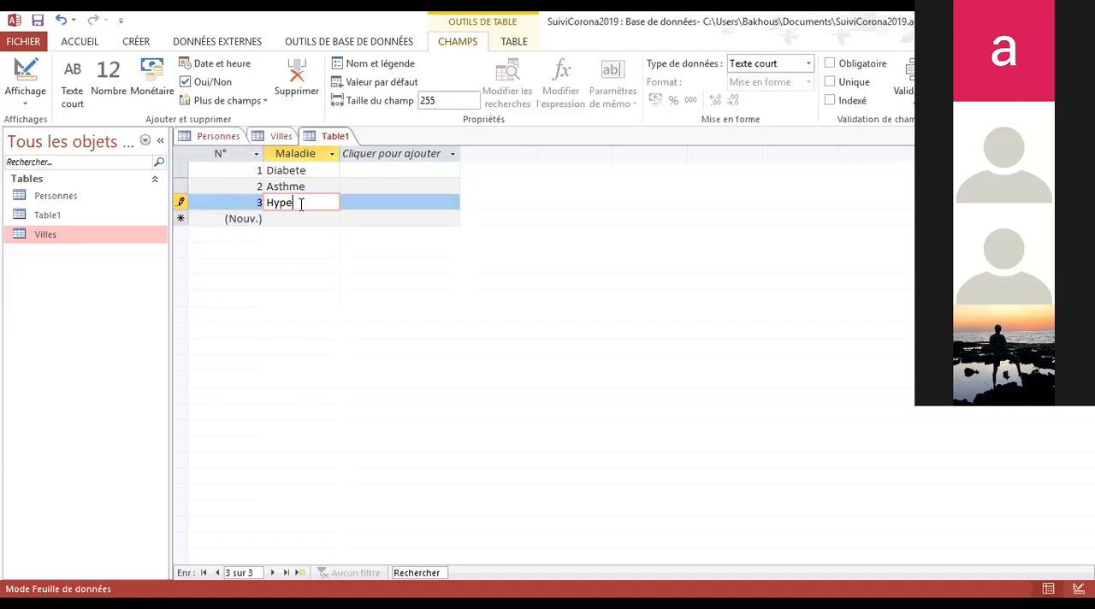
pyautogui.write('tension')
pyautogui.press('Return')
pyautogui.click(272, 219)
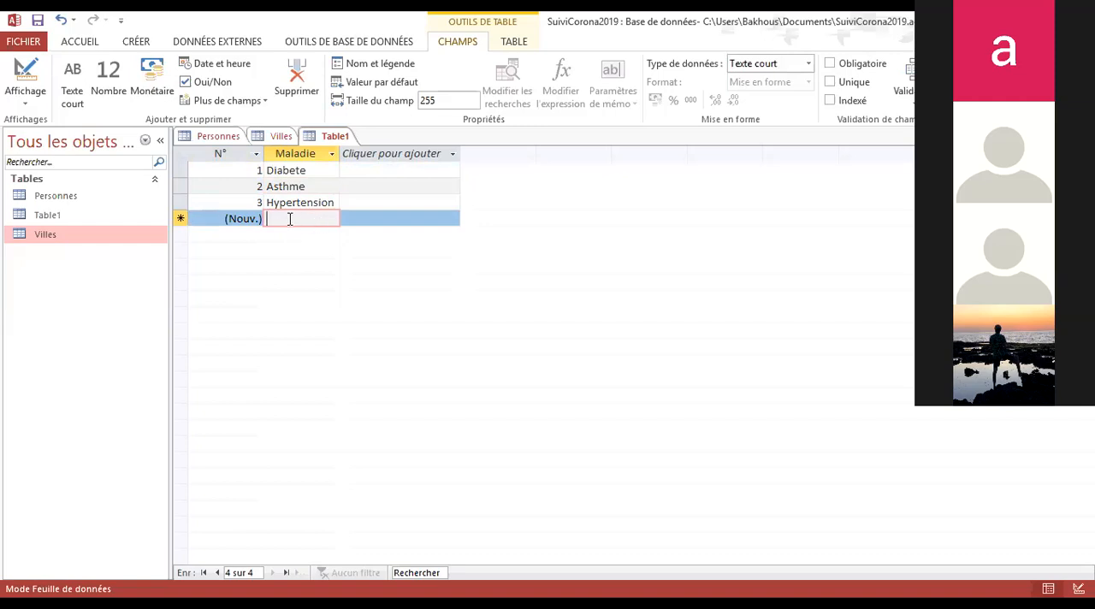
pyautogui.write('Epi')
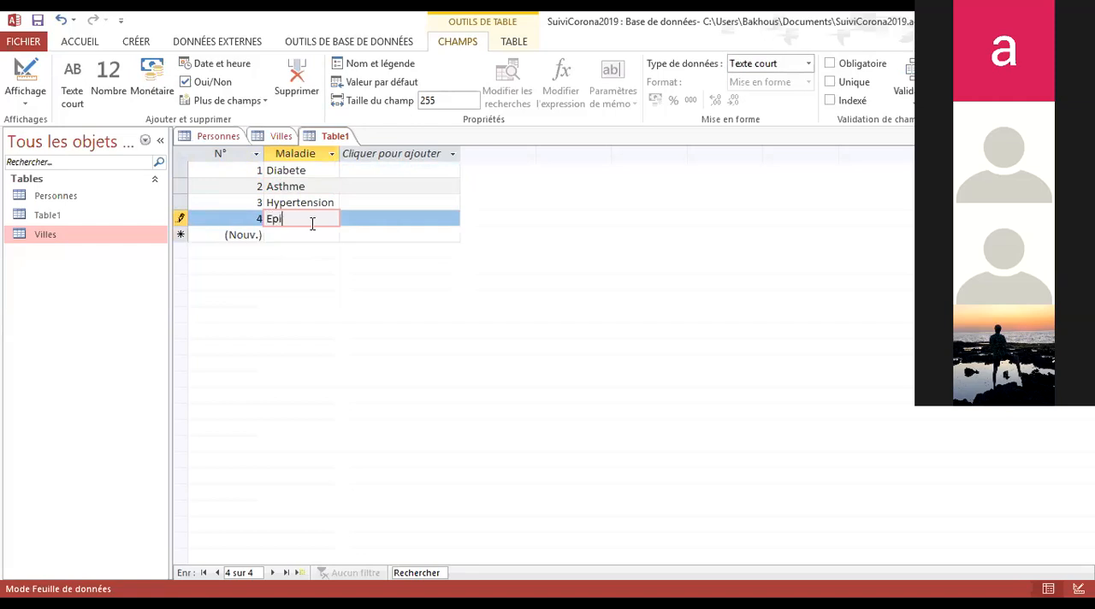
pyautogui.write('lepsie')
pyautogui.press('Return')
pyautogui.click(309, 236)
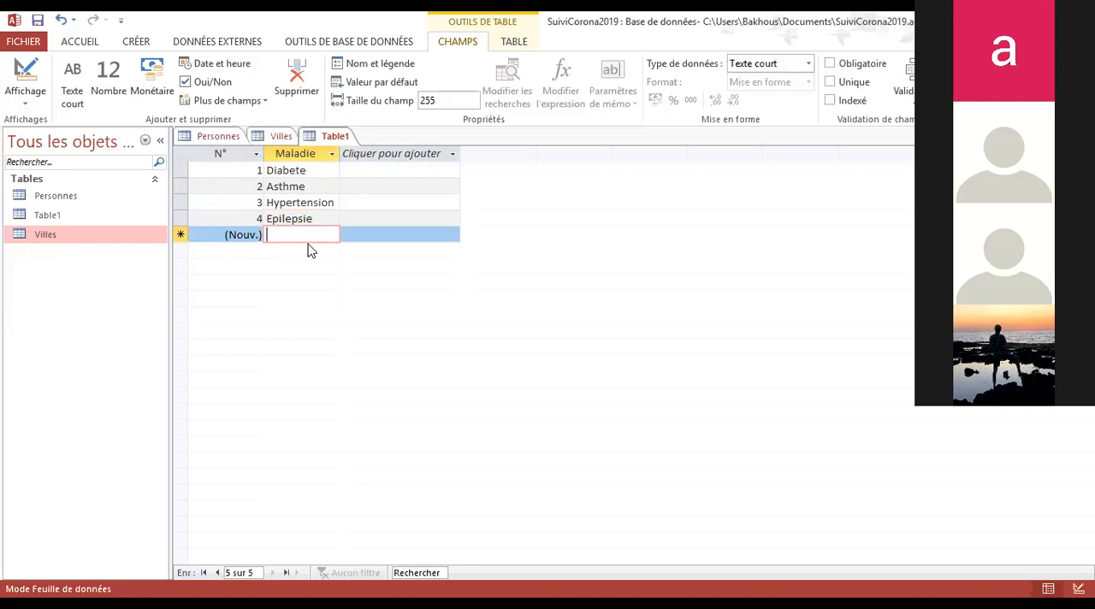
# Add Cancer and Alergie as the fifth and sixth records in the Maladie field
pyautogui.write('Cancer')
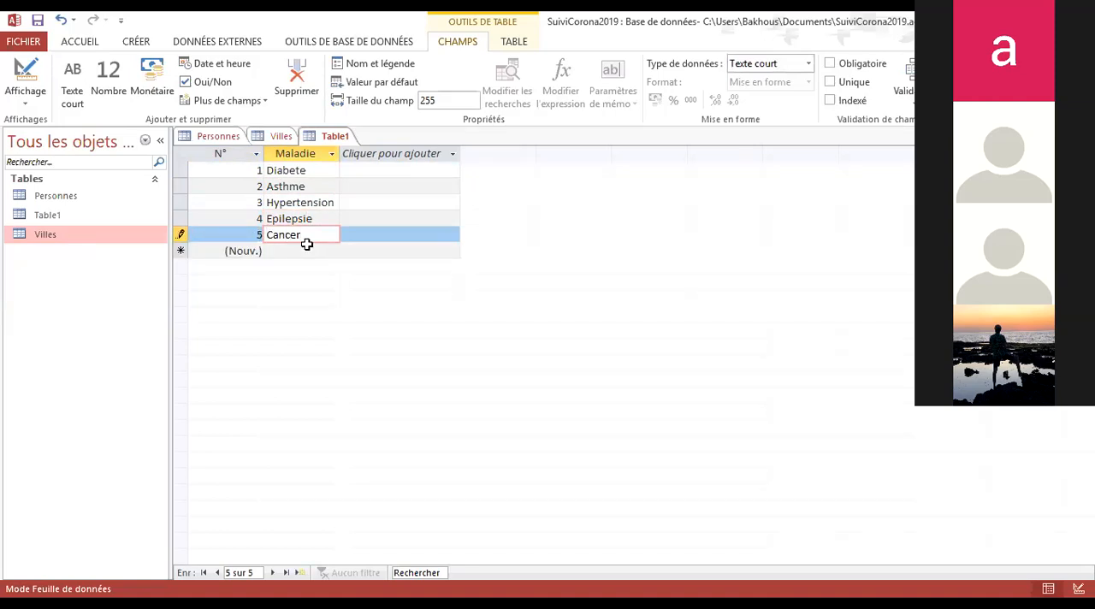
pyautogui.press('Return')
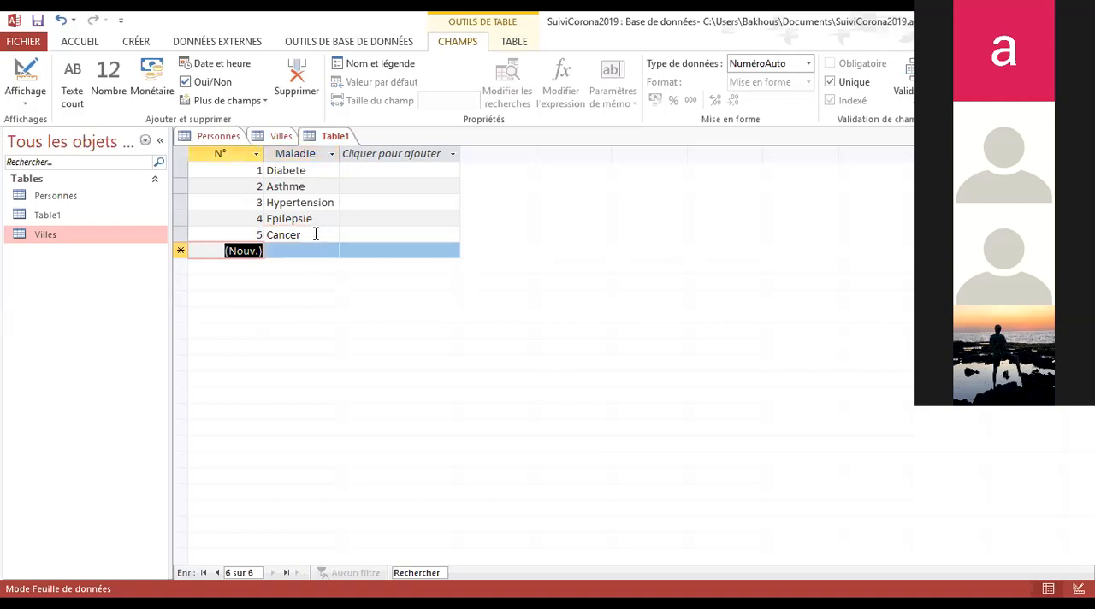
pyautogui.click(287, 250)
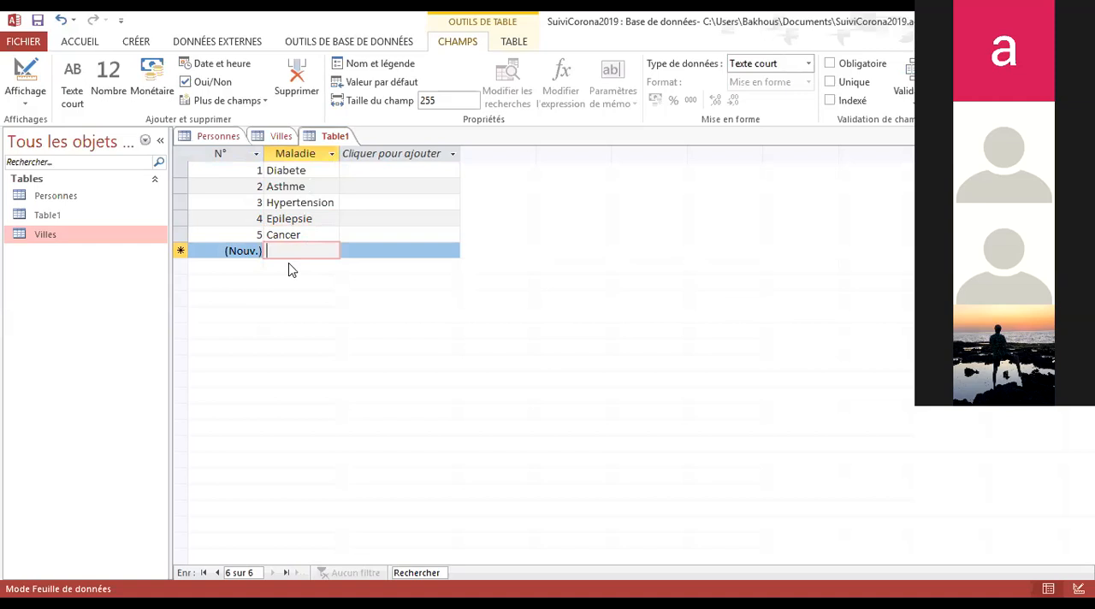
pyautogui.write('Alergi')
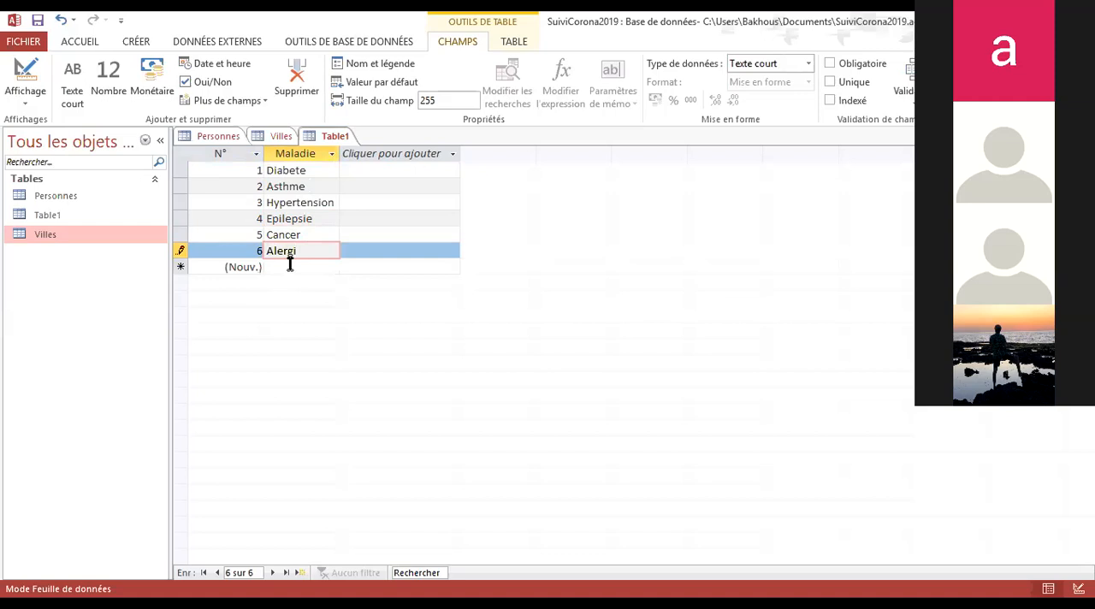
pyautogui.write('e')
pyautogui.press('Return')
pyautogui.press('Tab')
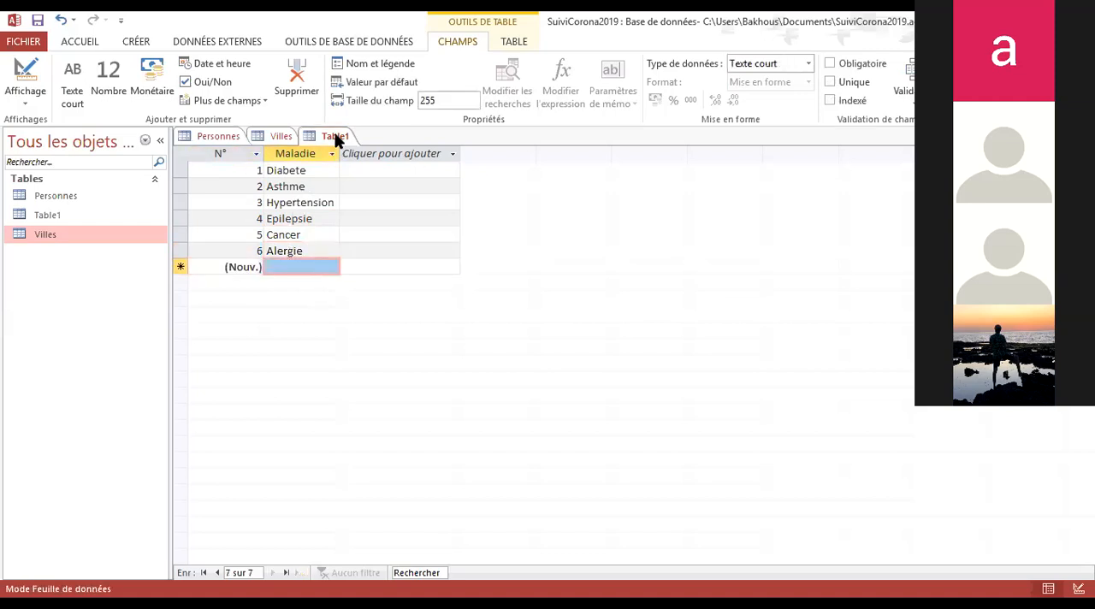
# Save the new disease table under the name Maladies
pyautogui.click(218, 138)
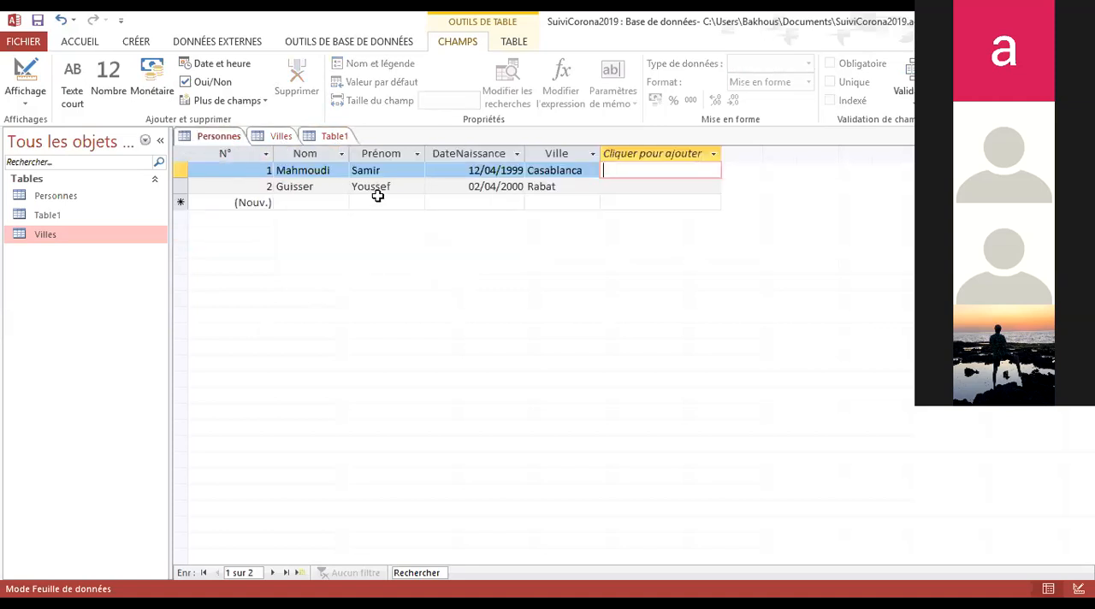
pyautogui.click(331, 137)
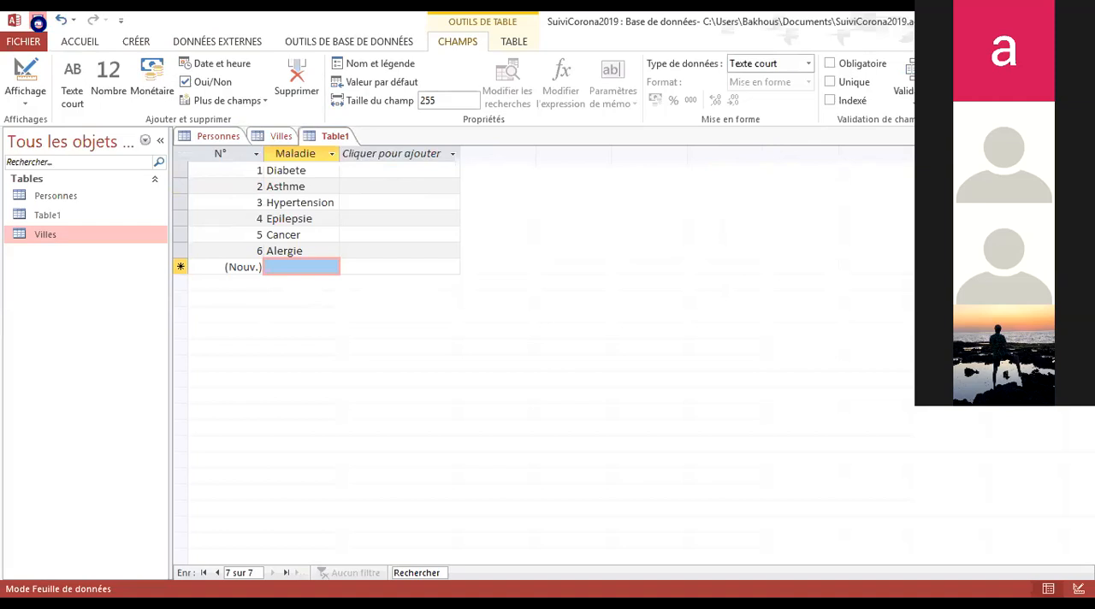
pyautogui.click(37, 19)
pyautogui.write('Maladies')
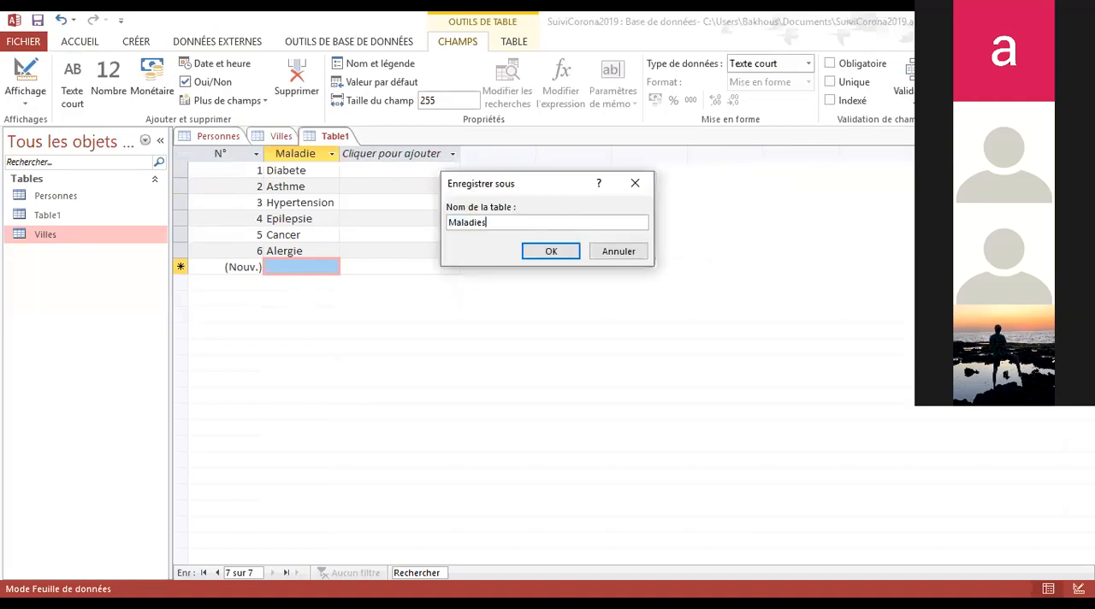
pyautogui.press('Return')
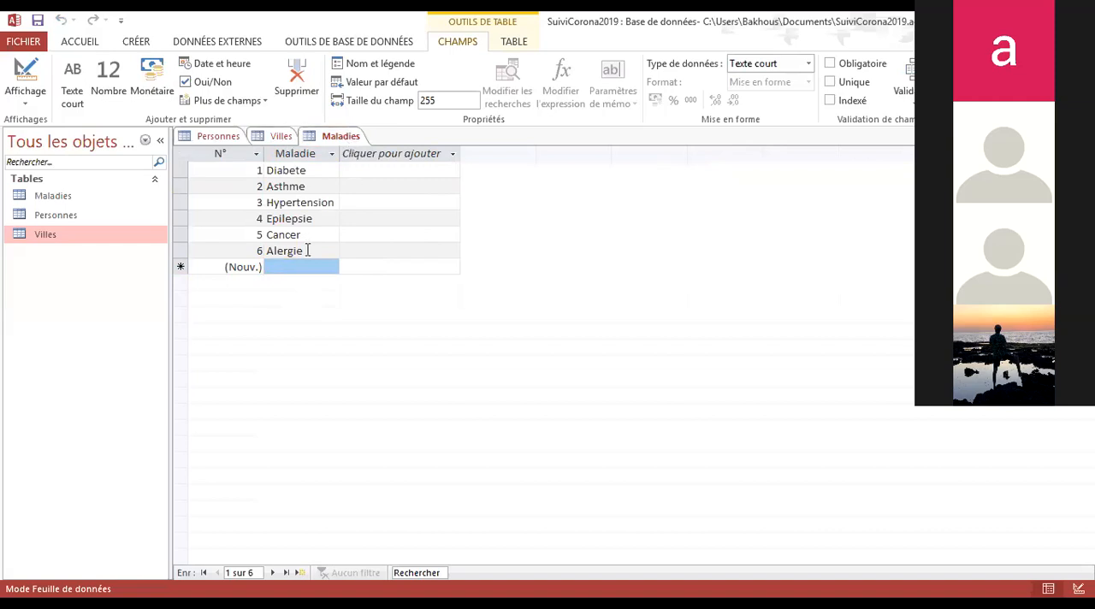
# Compare the Maladies records with the fields of the Personnes table, ending in Personnes
pyautogui.click(322, 138)
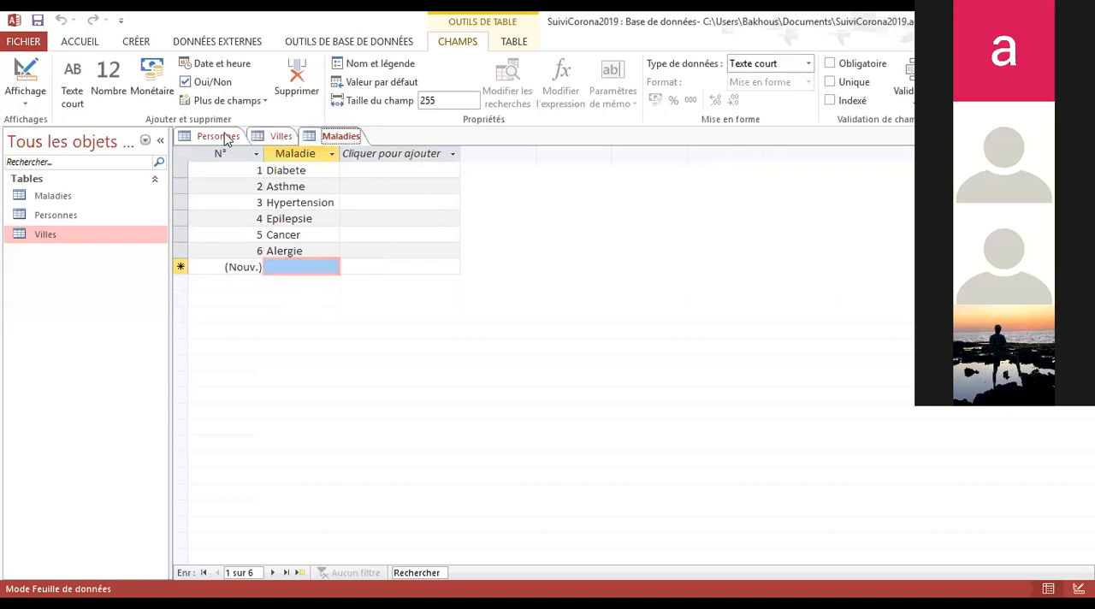
pyautogui.click(225, 138)
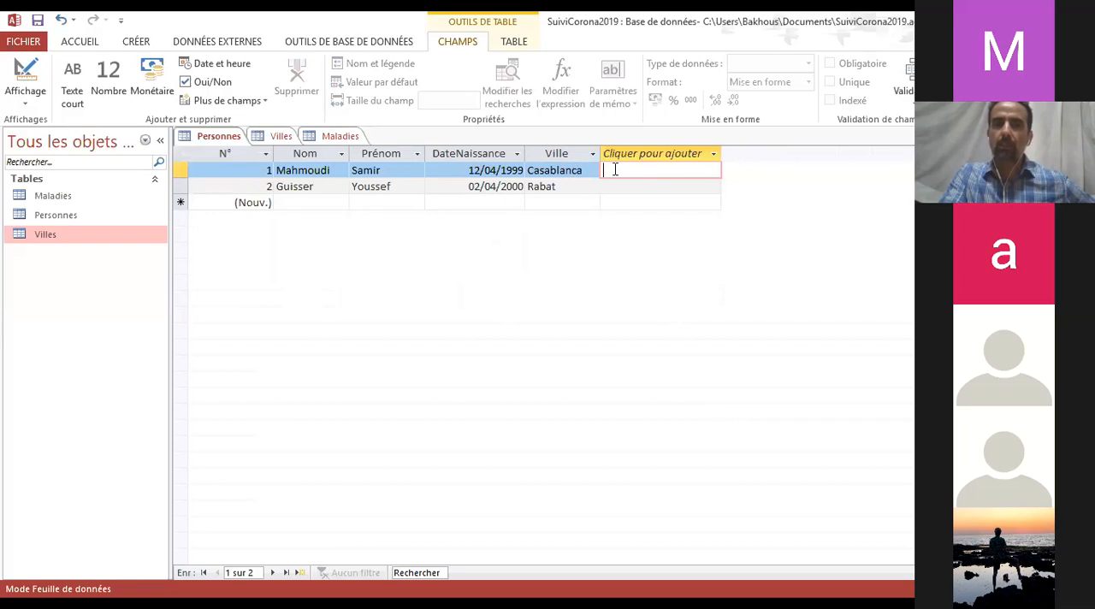
pyautogui.click(342, 136)
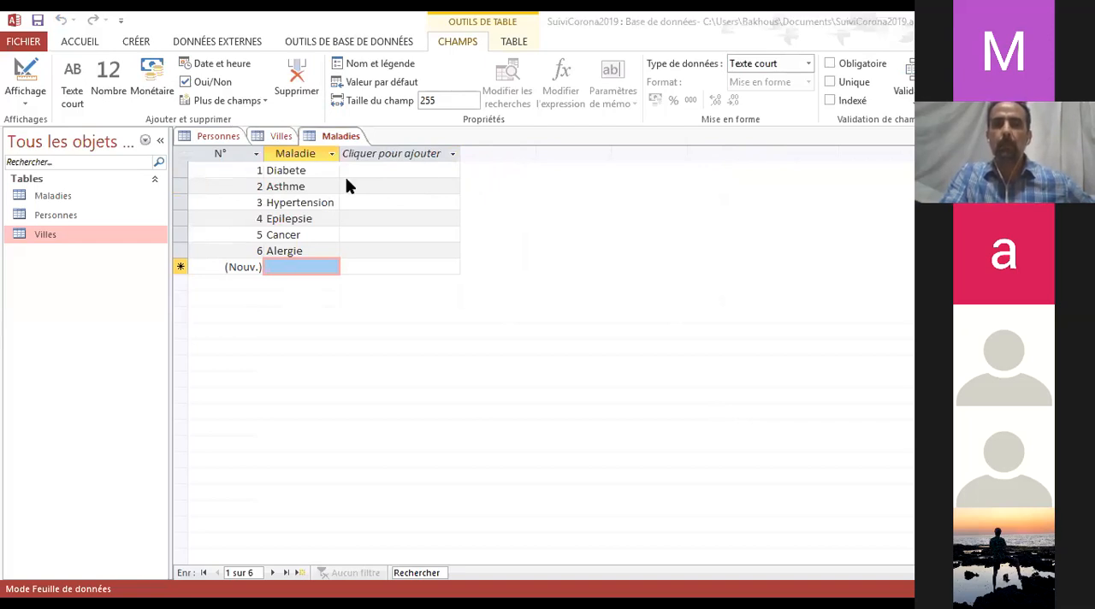
pyautogui.click(219, 139)
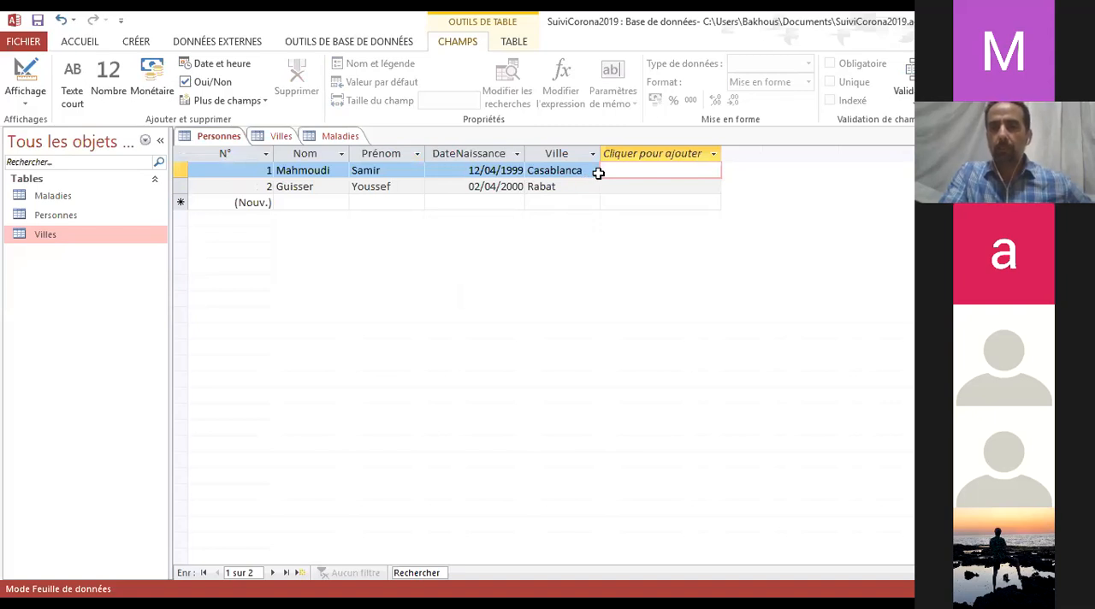
pyautogui.click(713, 153)
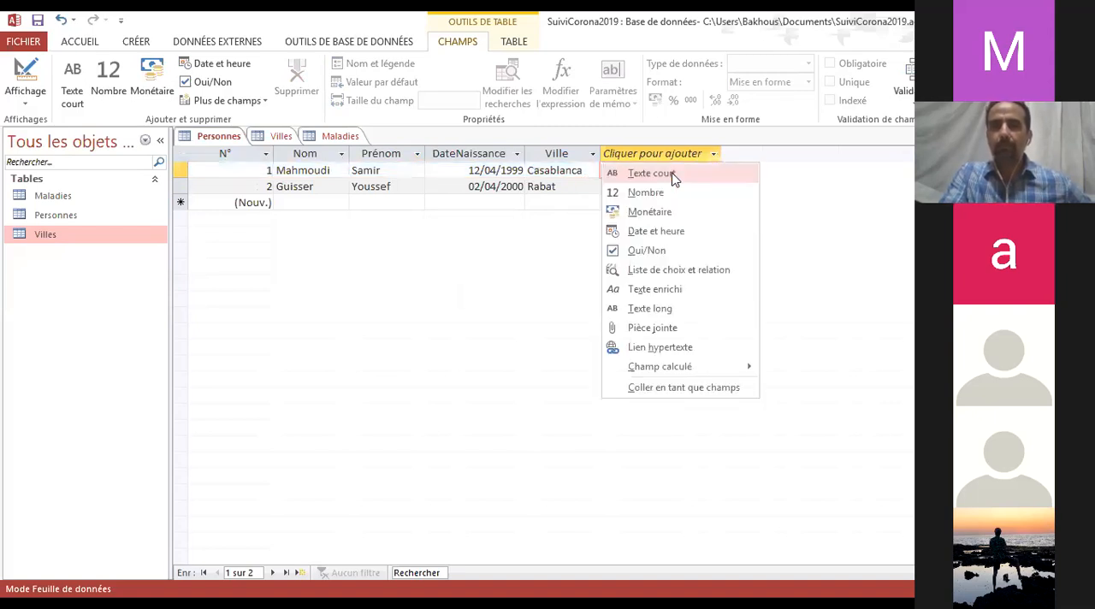
pyautogui.click(669, 172)
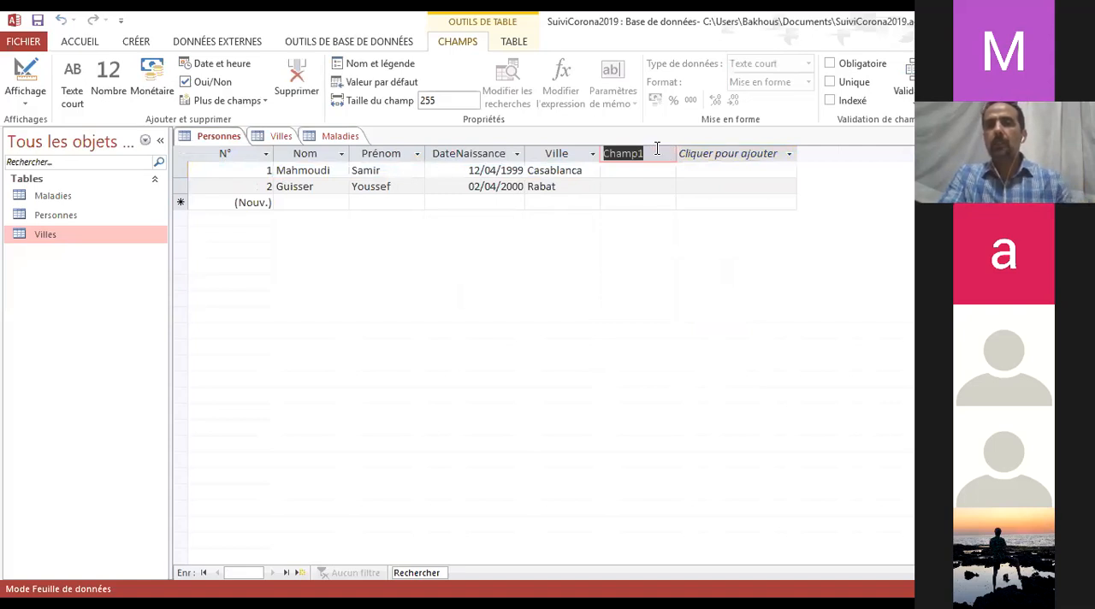
pyautogui.click(656, 145)
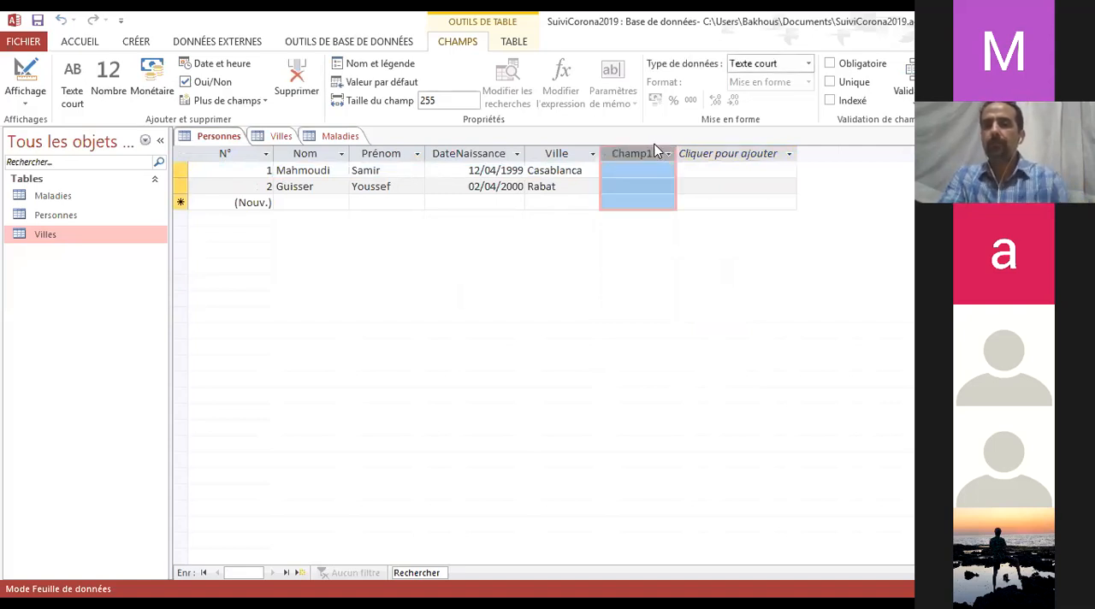
pyautogui.press('Delete')
pyautogui.click(501, 361)
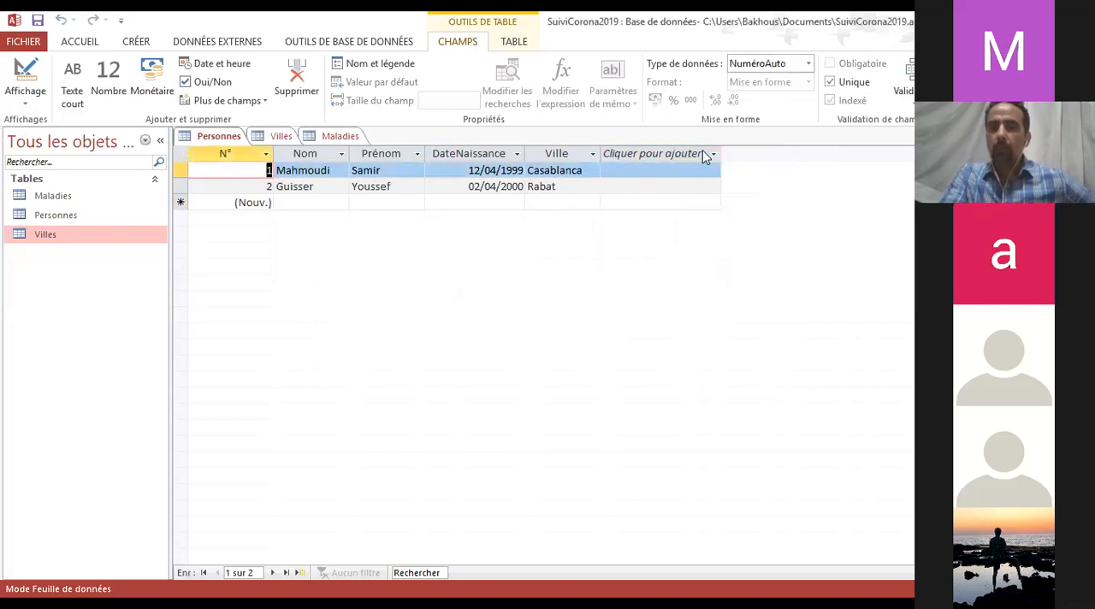
# Start a lookup field (Liste de choix et relation) in Personnes that takes its values from the Maladies table
pyautogui.click(702, 153)
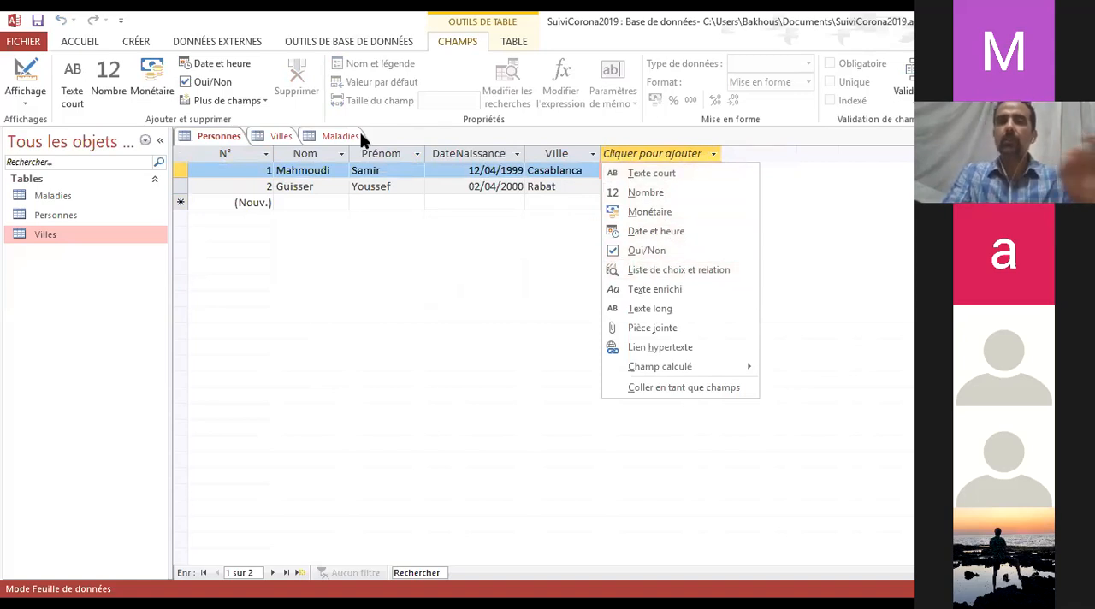
pyautogui.click(659, 269)
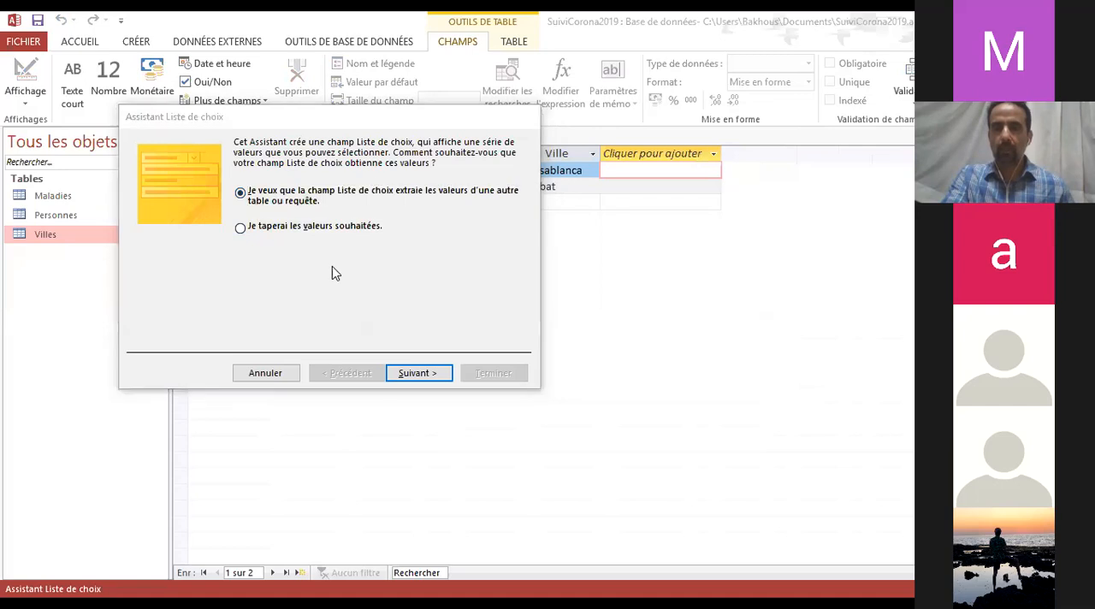
pyautogui.click(419, 377)
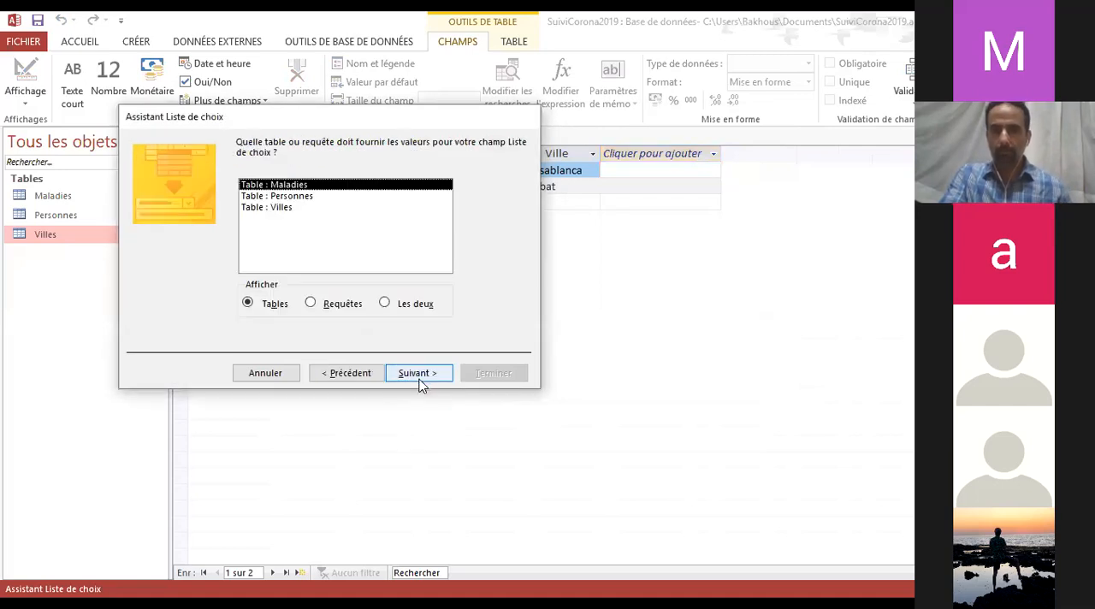
pyautogui.click(288, 196)
pyautogui.click(283, 186)
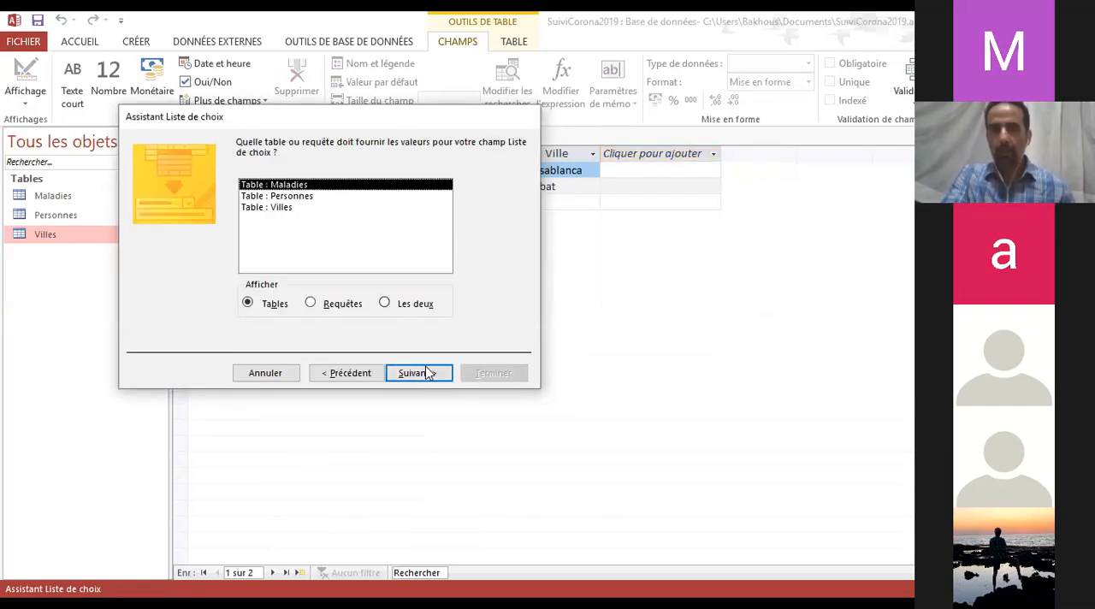
pyautogui.click(419, 375)
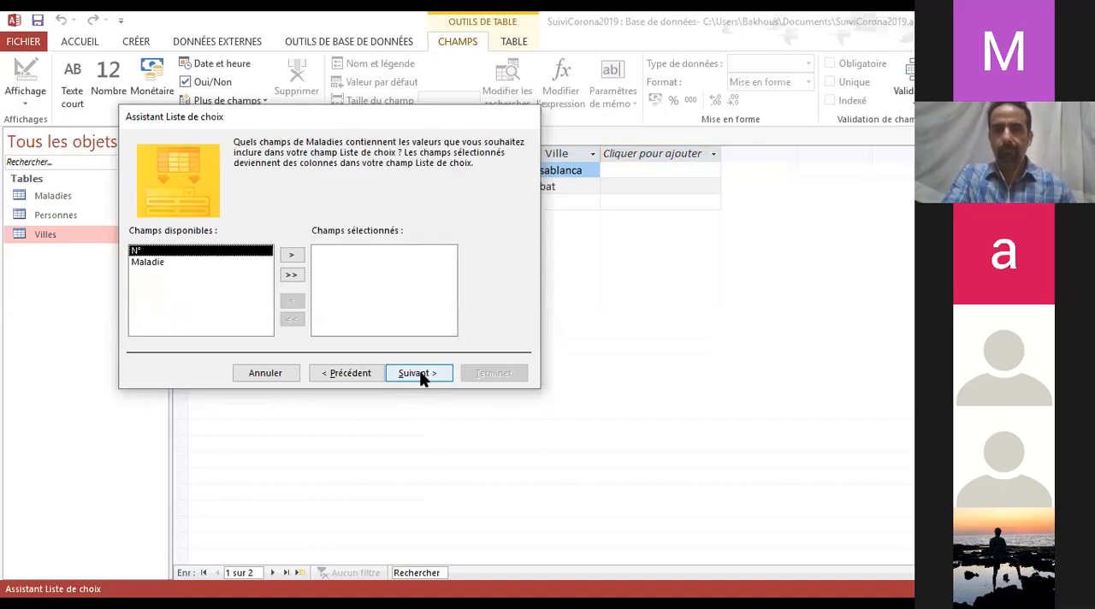
# Include the Maladie field in the lookup, sort it by Maladie in ascending order (Croissant), and finish the wizard
pyautogui.click(150, 261)
pyautogui.click(293, 258)
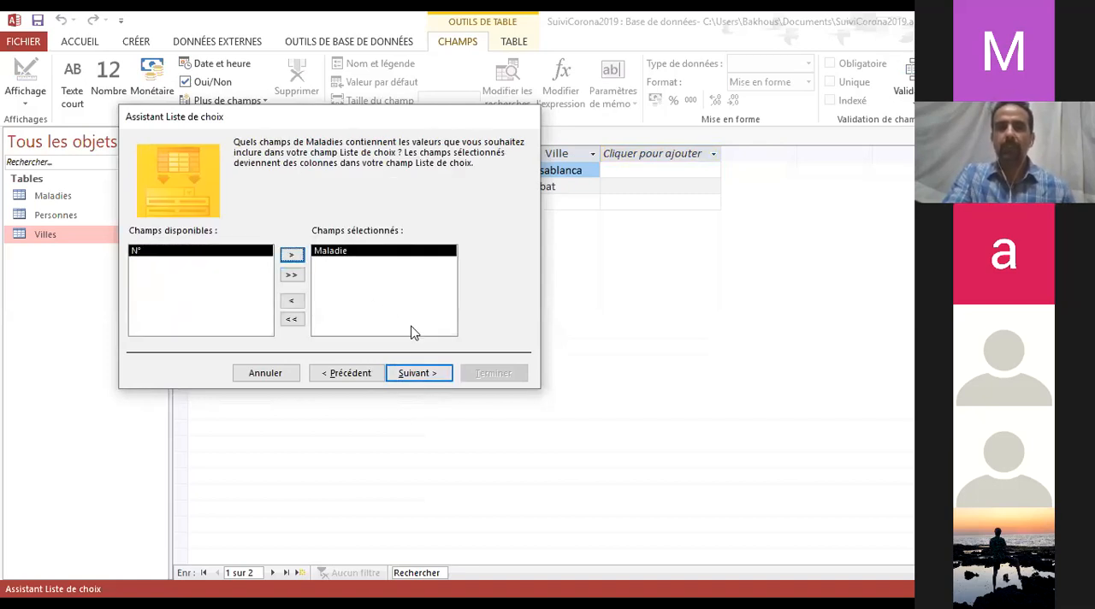
pyautogui.click(415, 374)
pyautogui.click(268, 195)
pyautogui.click(229, 238)
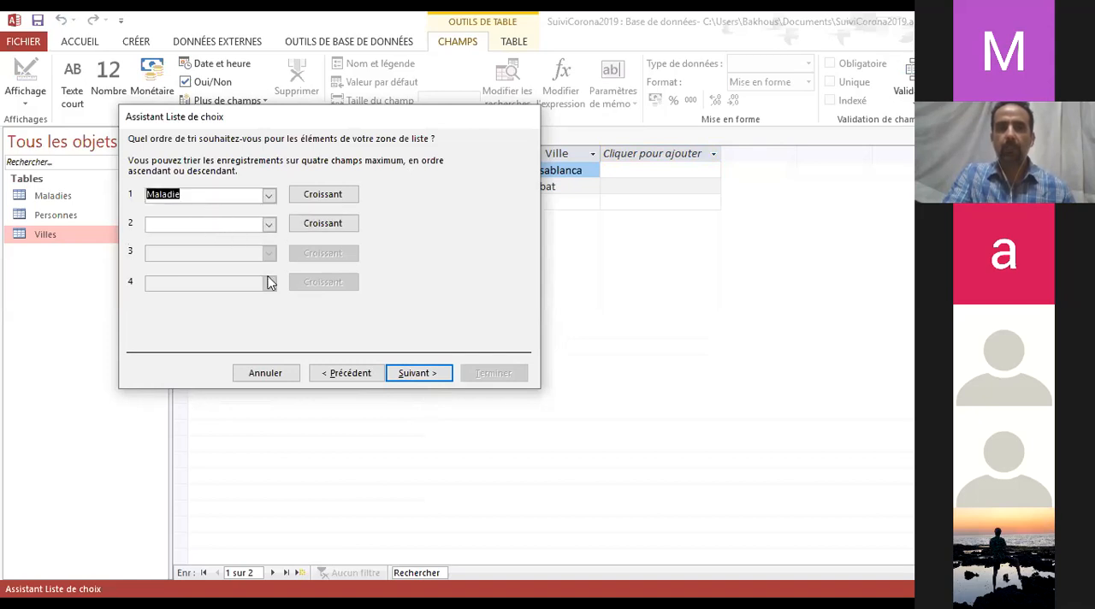
pyautogui.click(417, 373)
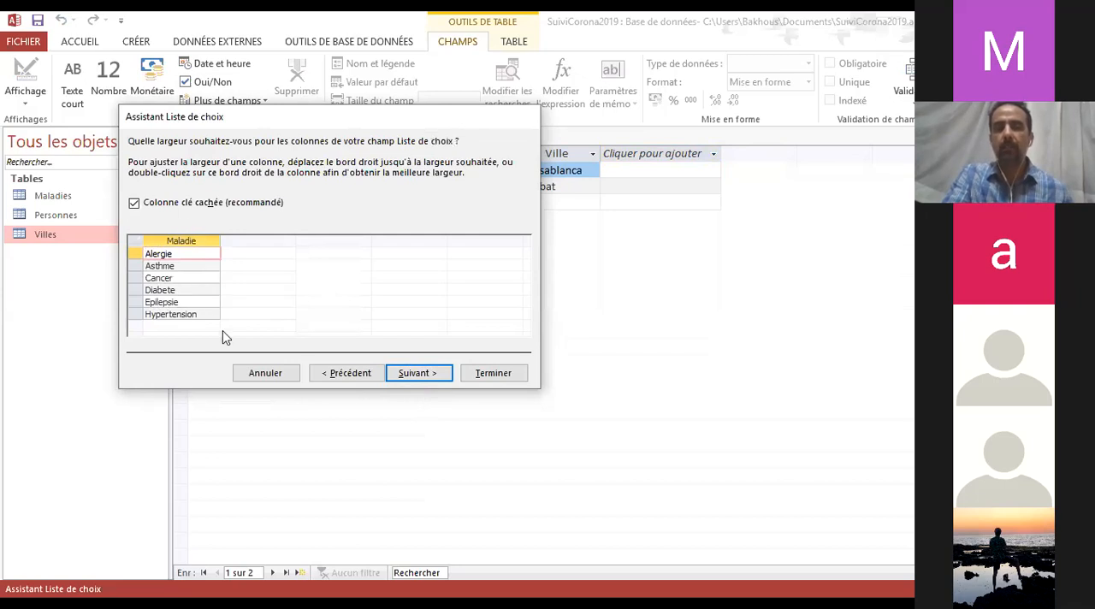
pyautogui.click(428, 374)
pyautogui.click(512, 376)
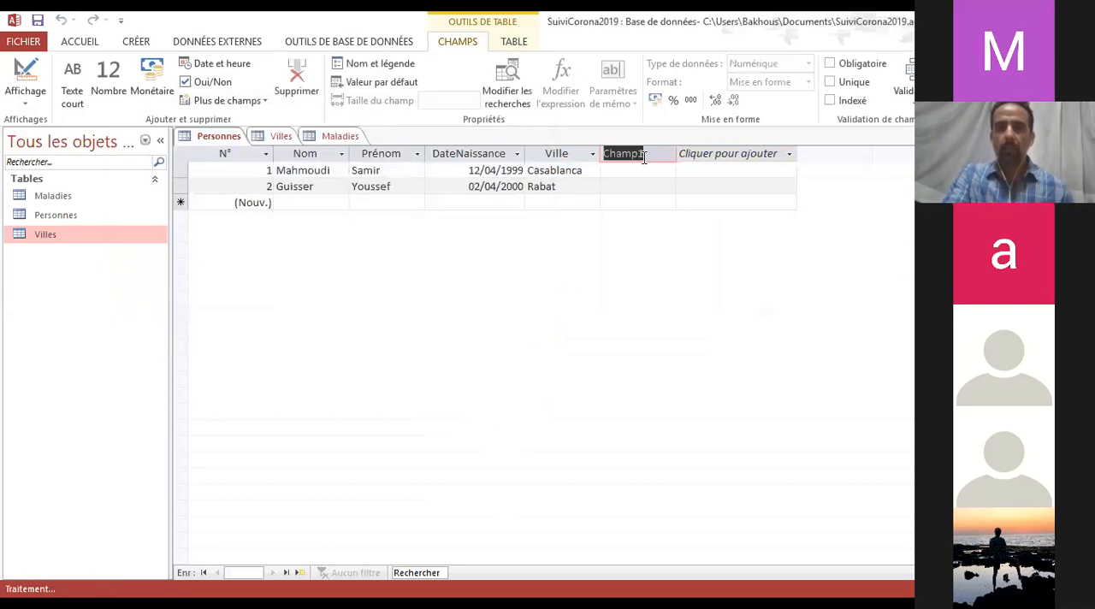
# Name the new lookup field in Personnes MaladiesChroniques
pyautogui.write('M')
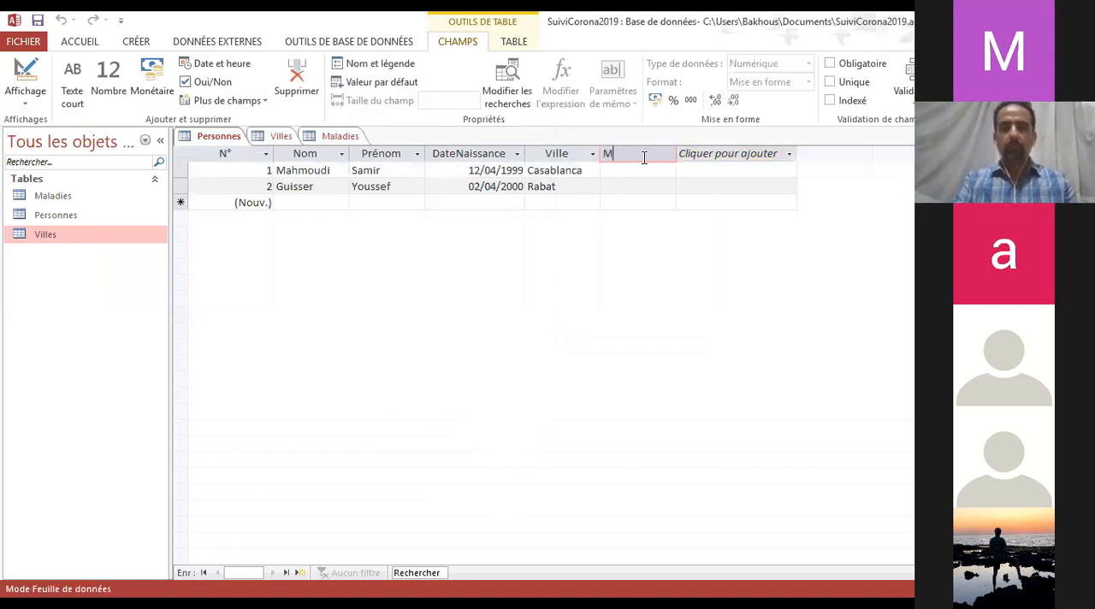
pyautogui.write('aladies')
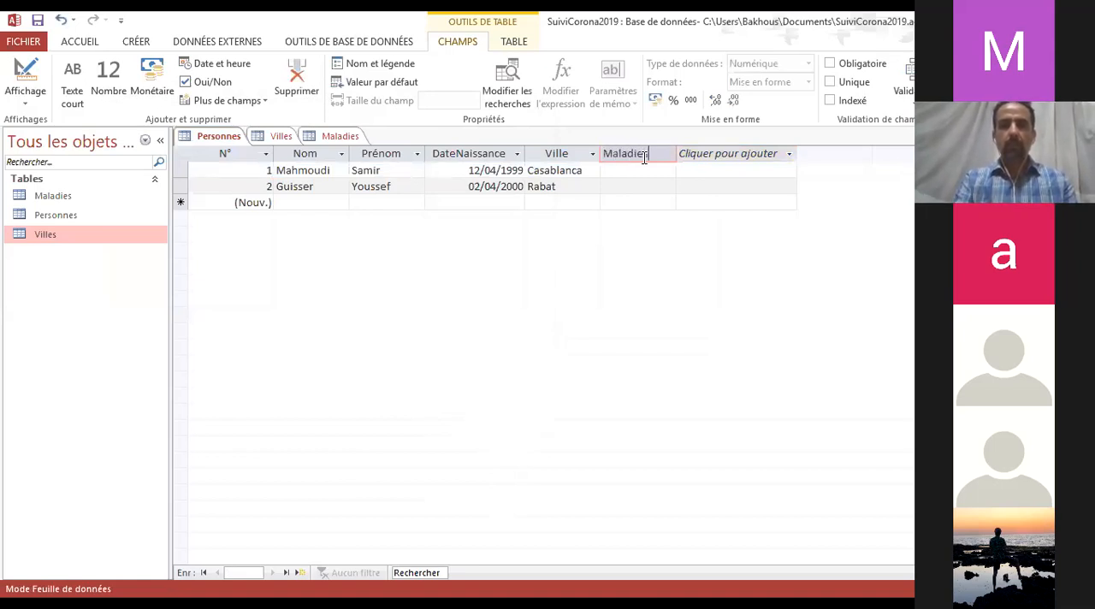
pyautogui.write('Chroniques')
pyautogui.press('Return')
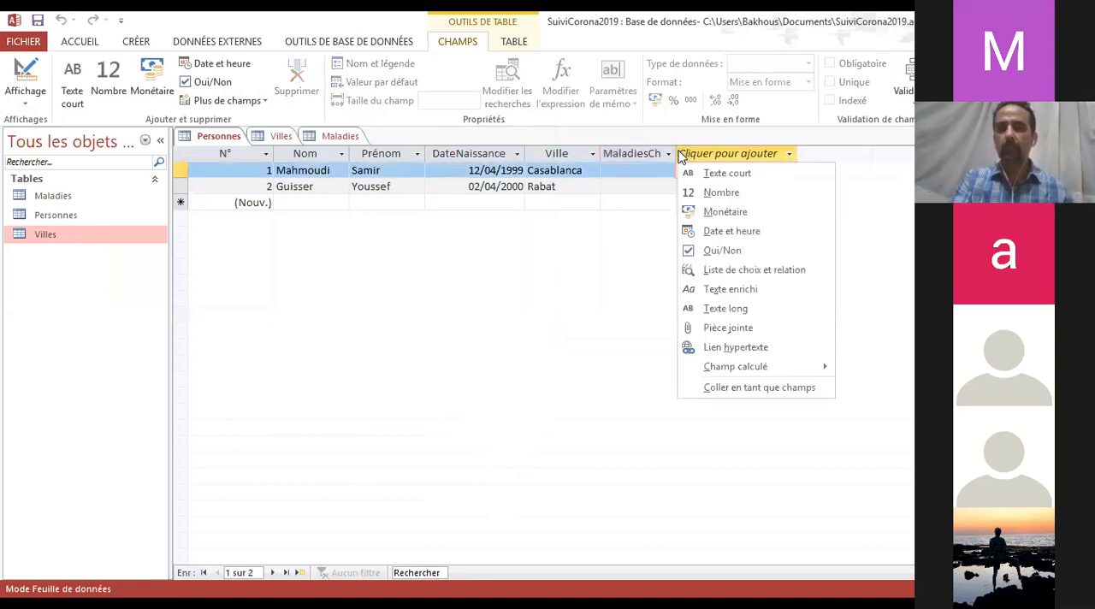
pyautogui.press('Escape')
# Set MaladiesChroniques to Asthme for the first record and Diabete for the second record in Personnes
pyautogui.click(715, 169)
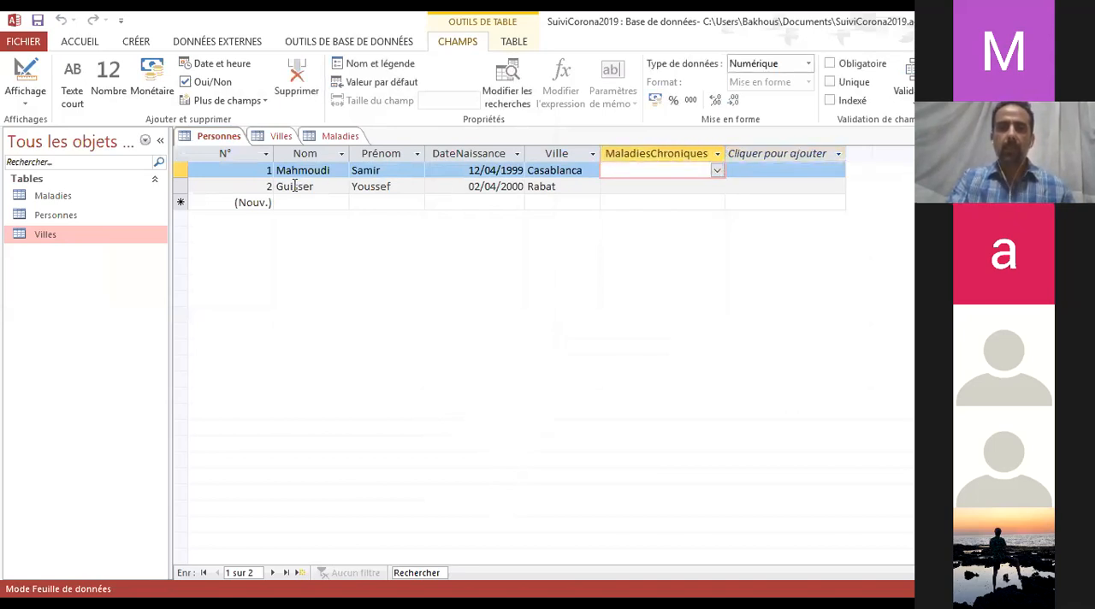
pyautogui.click(716, 171)
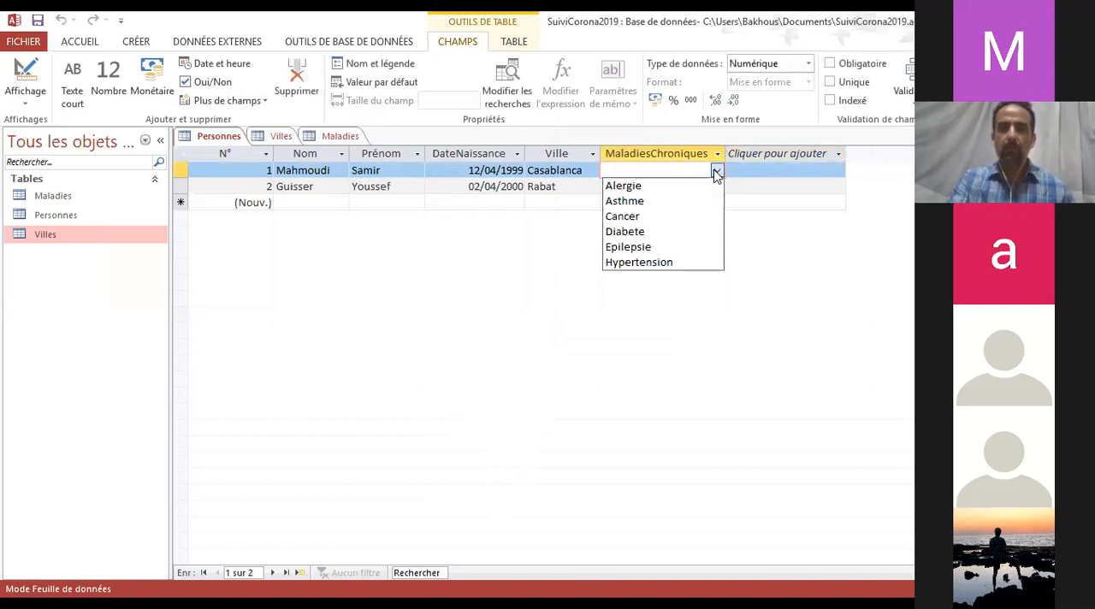
pyautogui.click(651, 202)
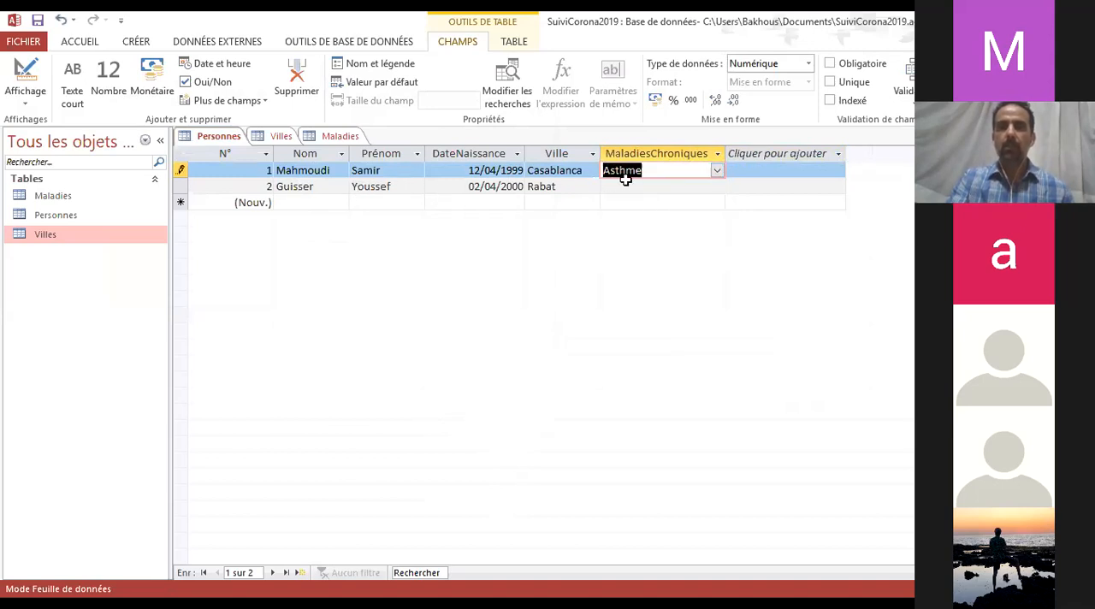
pyautogui.click(650, 186)
pyautogui.click(716, 186)
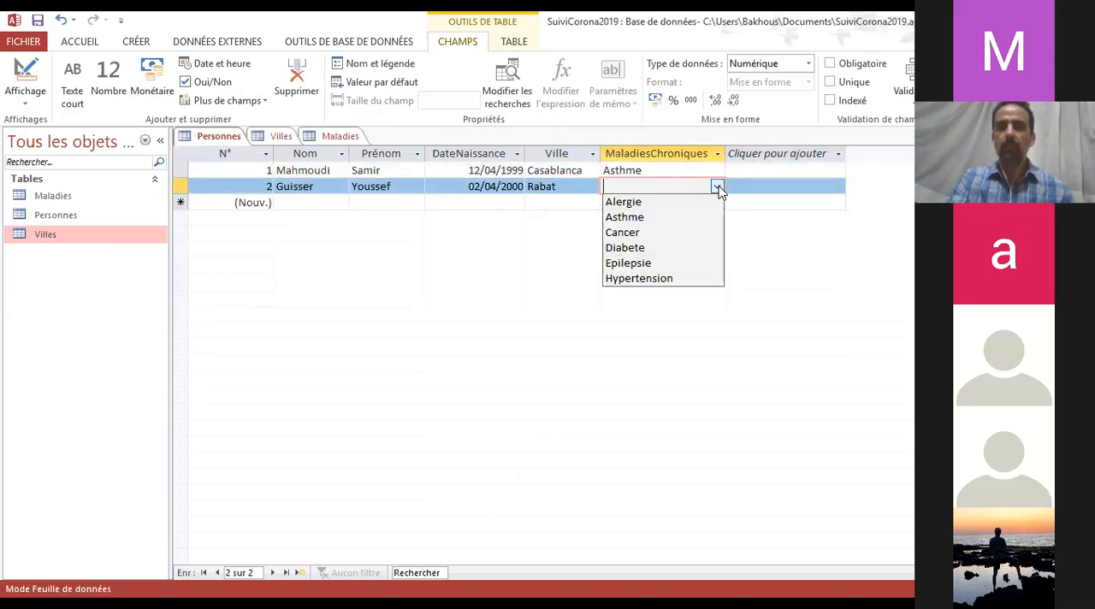
pyautogui.click(660, 242)
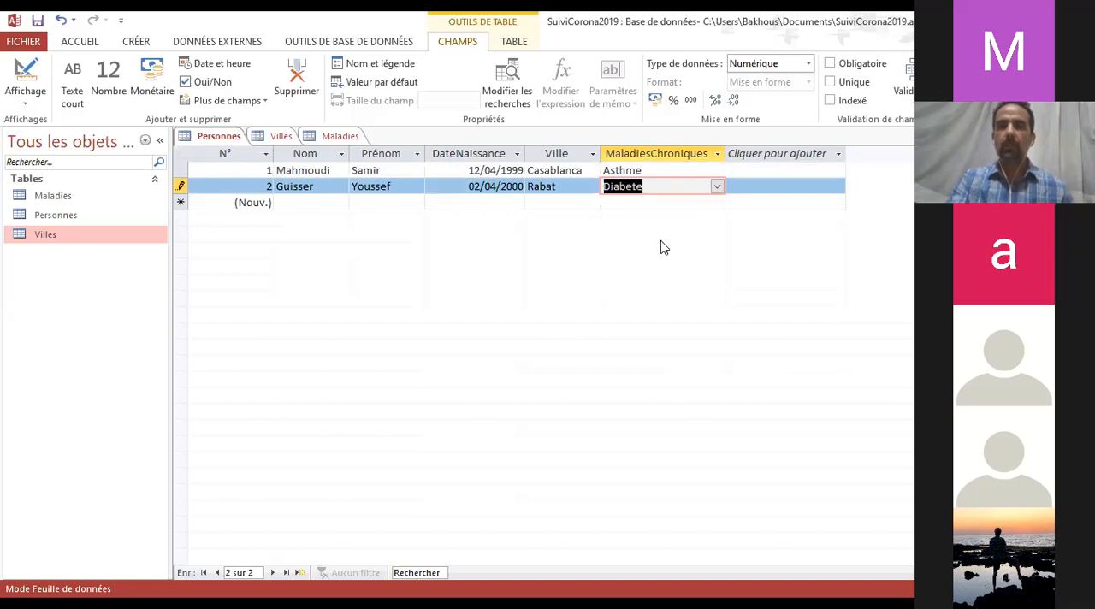
# Review the disease choices offered in MaladiesChroniques for the second Personnes record
pyautogui.click(576, 187)
pyautogui.click(707, 186)
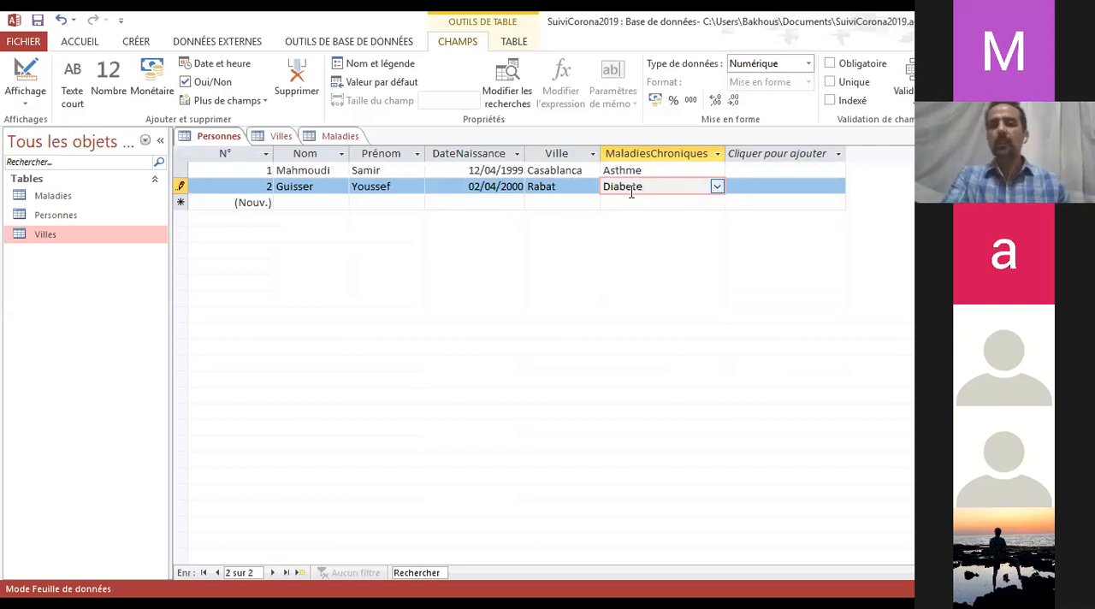
pyautogui.click(719, 187)
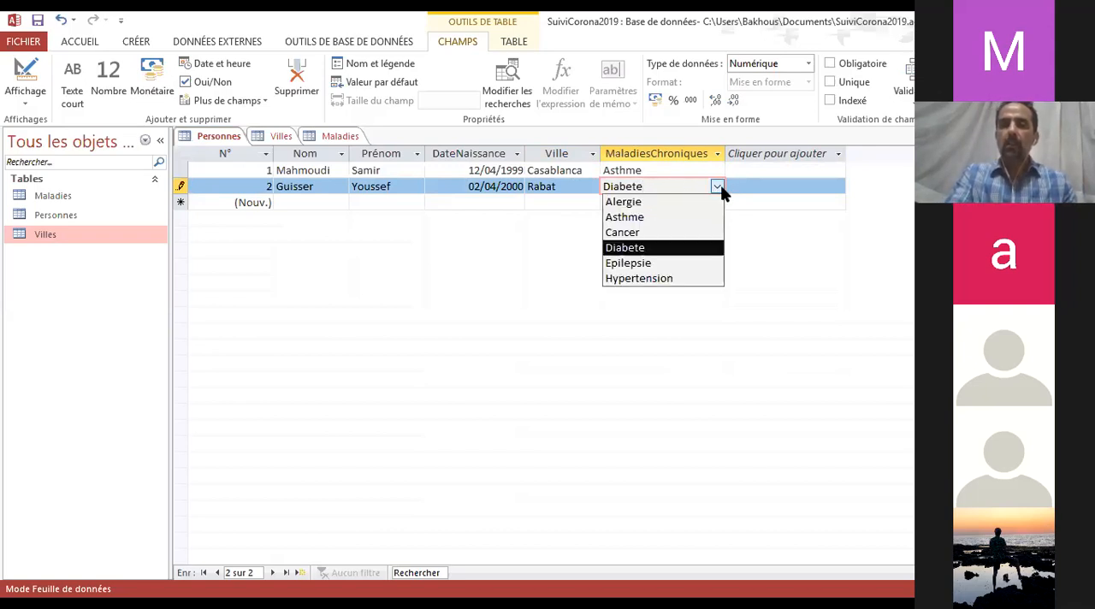
pyautogui.click(718, 187)
# Add Aucune as a new record in the Maladies table
pyautogui.click(340, 137)
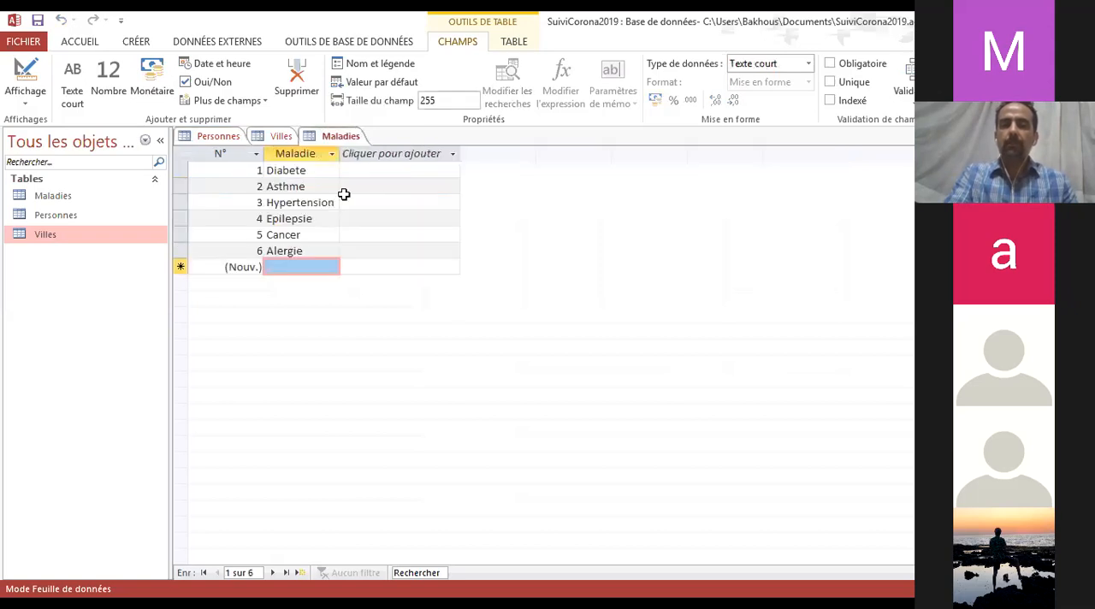
pyautogui.click(306, 268)
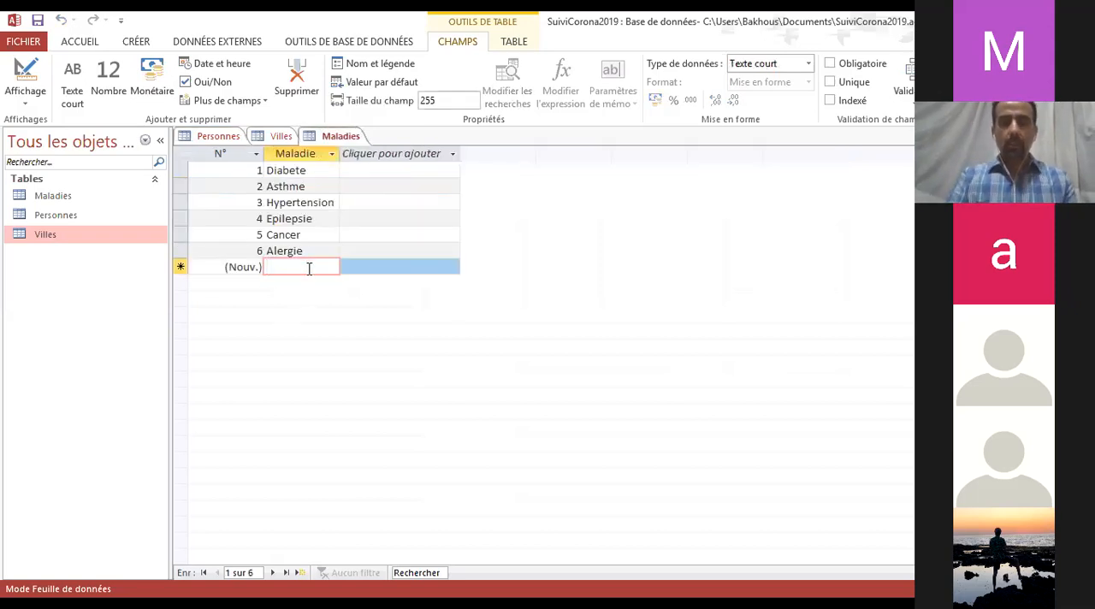
pyautogui.write('Aucune')
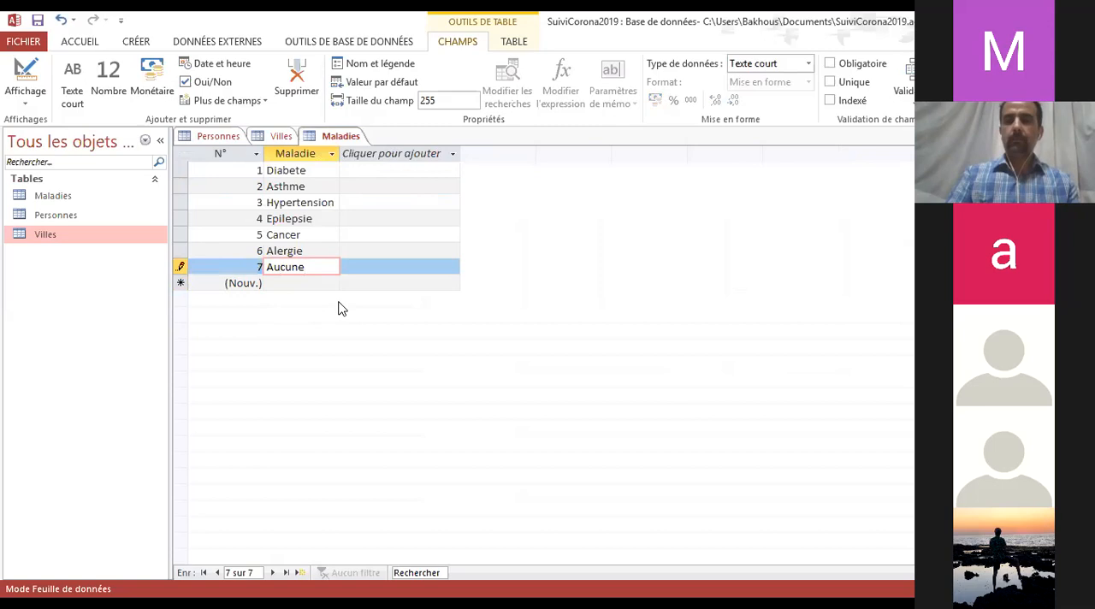
pyautogui.press('Up')
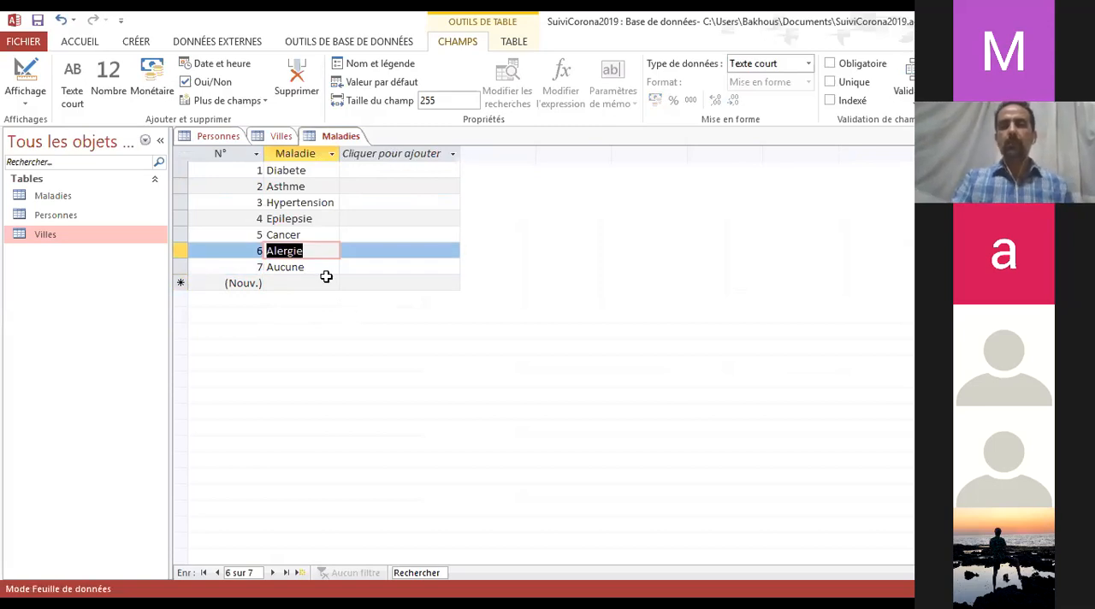
# Compare the Maladies records with the MaladiesChroniques choices of the second Personnes record, looking for Aucune
pyautogui.click(213, 137)
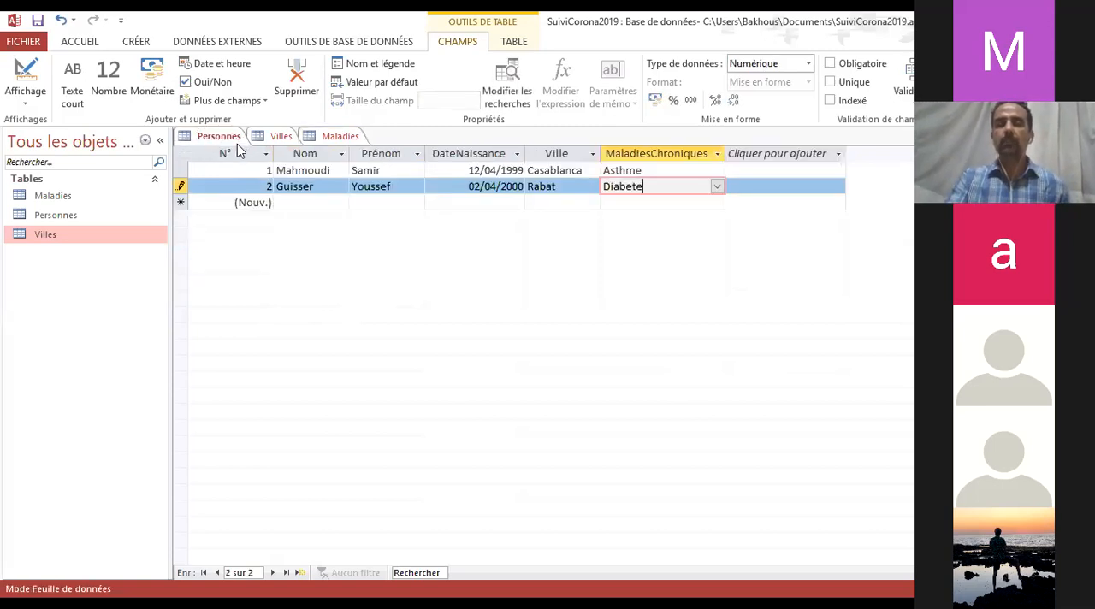
pyautogui.click(341, 139)
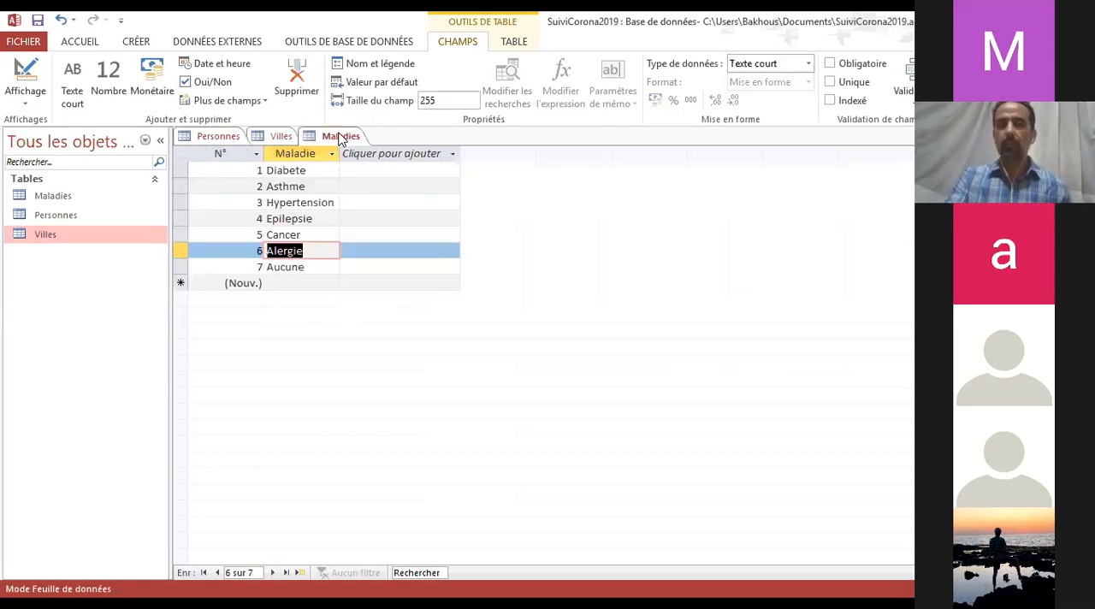
pyautogui.click(306, 236)
pyautogui.click(297, 267)
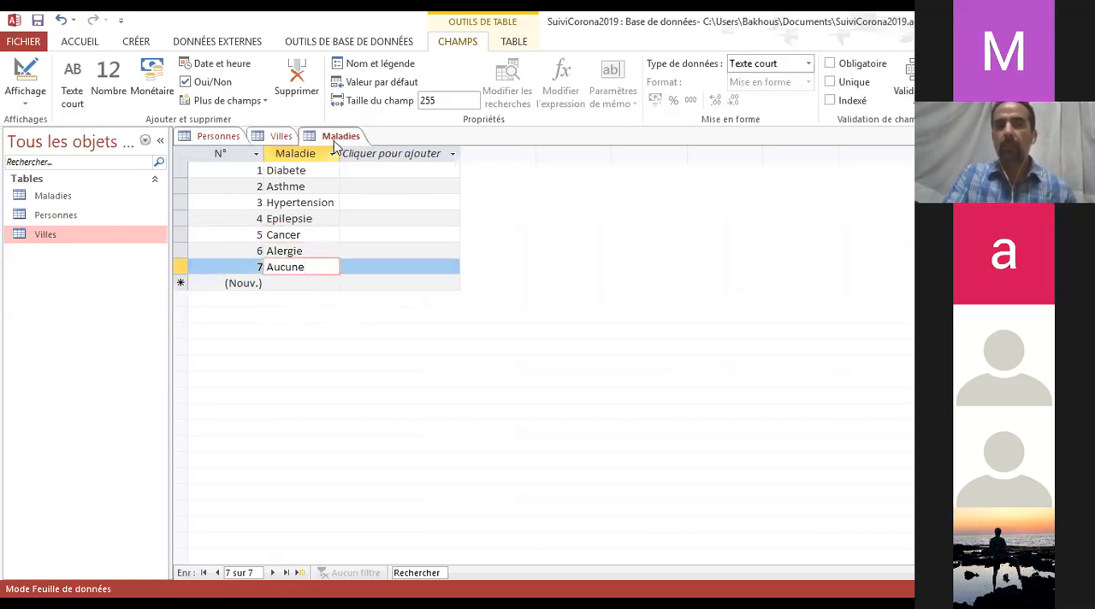
pyautogui.click(217, 138)
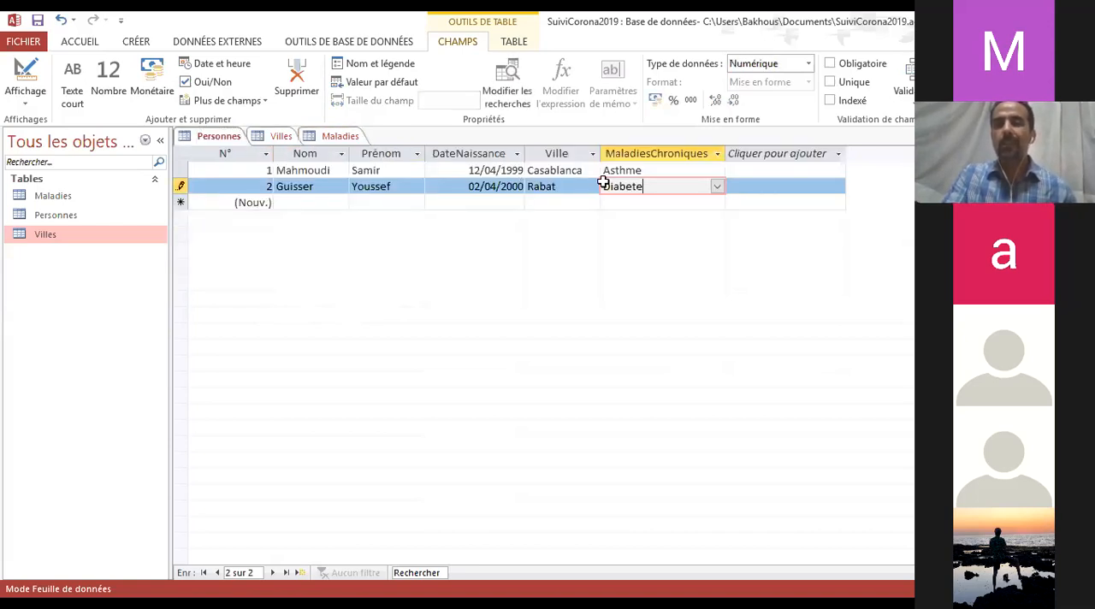
pyautogui.click(718, 188)
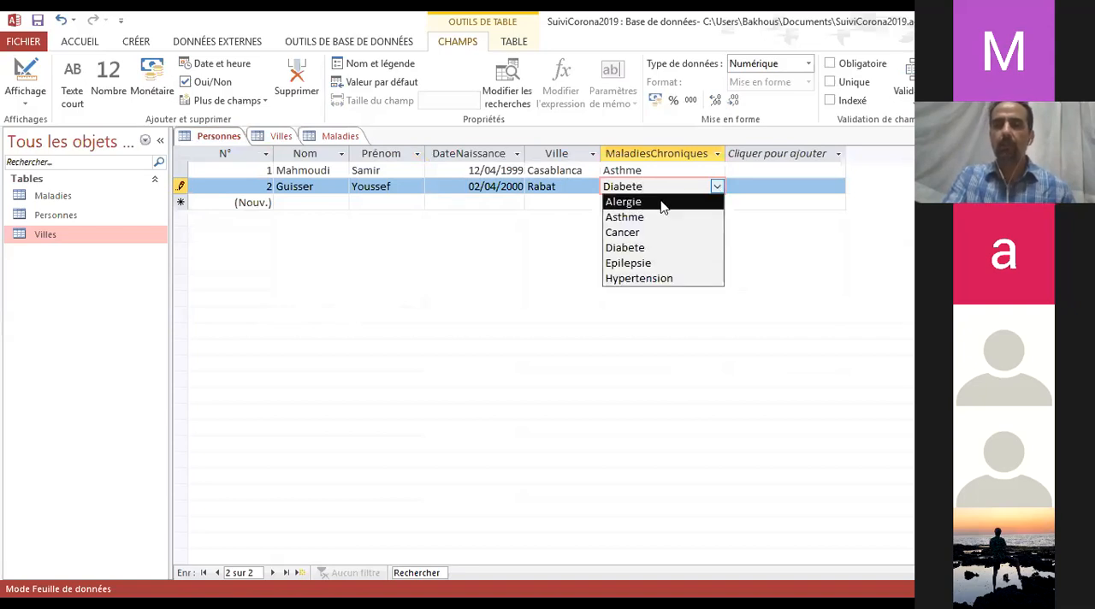
pyautogui.click(656, 246)
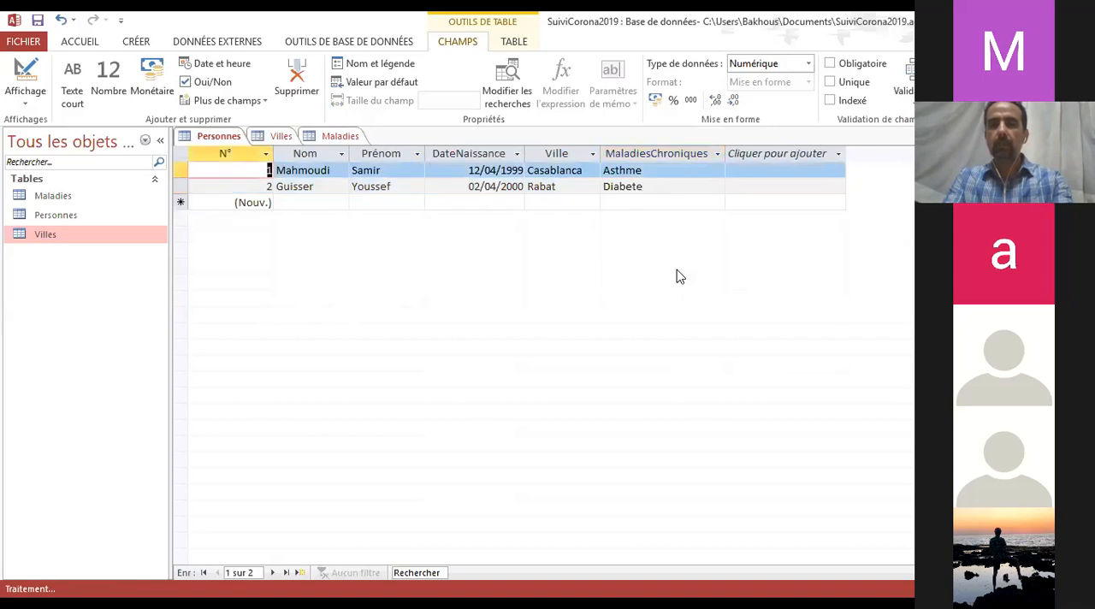
# Check the MaladiesChroniques choices for both the first and the second Personnes record
pyautogui.click(689, 171)
pyautogui.click(717, 171)
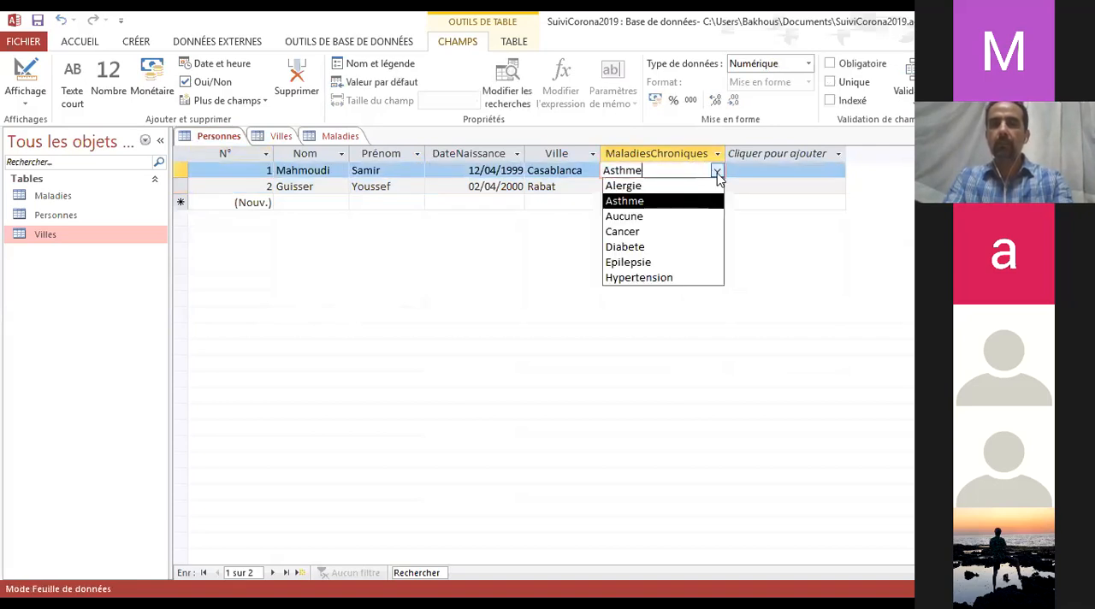
pyautogui.click(718, 173)
pyautogui.press('Home')
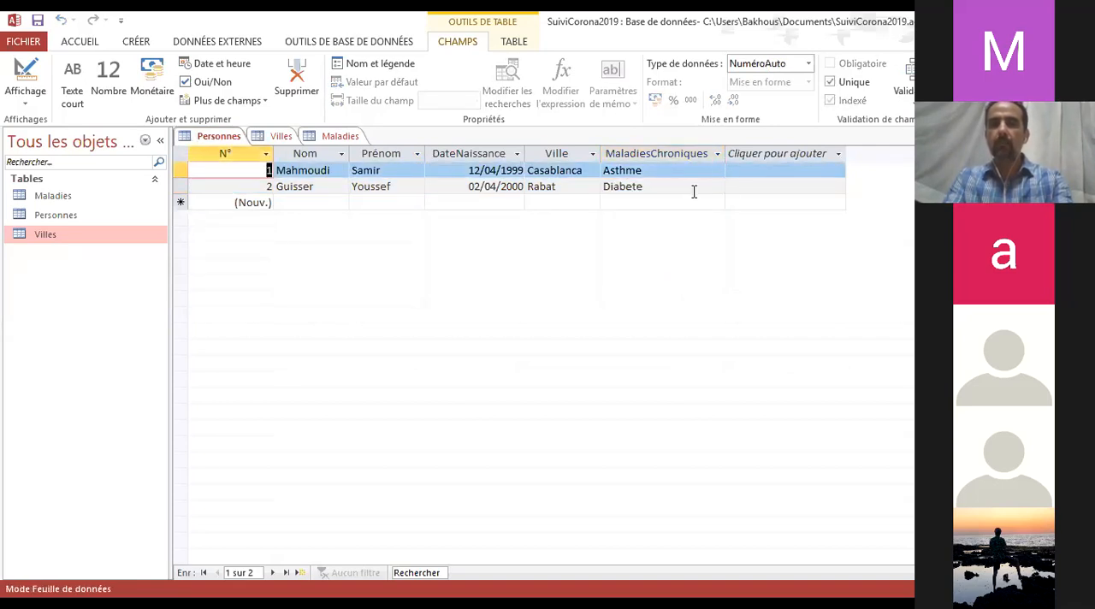
pyautogui.click(715, 187)
pyautogui.click(716, 187)
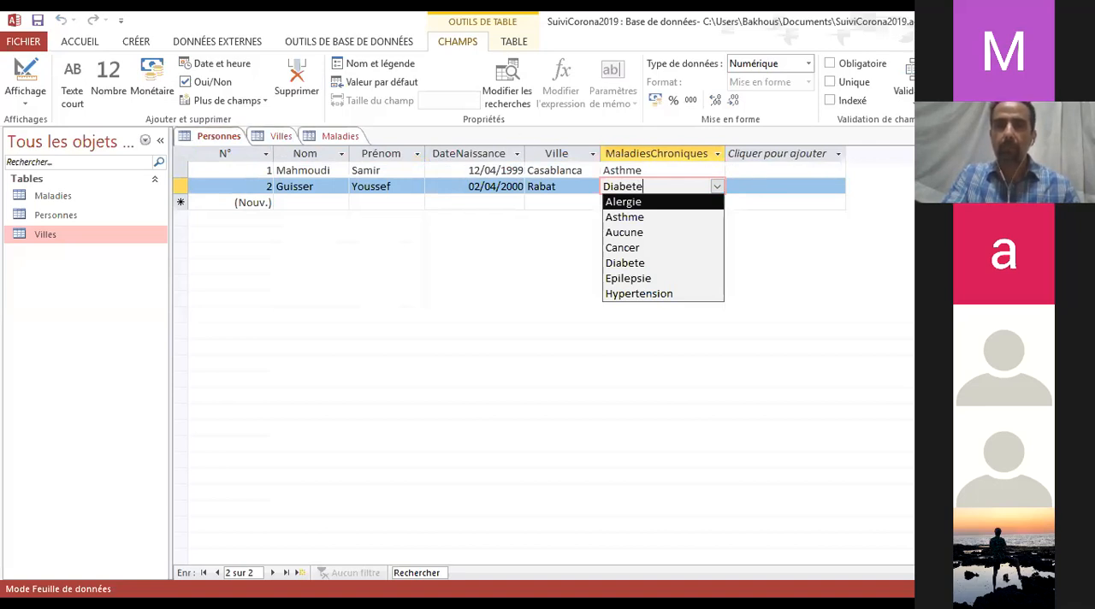
# Close and reopen the Personnes table and inspect the MaladiesChroniques choices of its first record
pyautogui.click(460, 359)
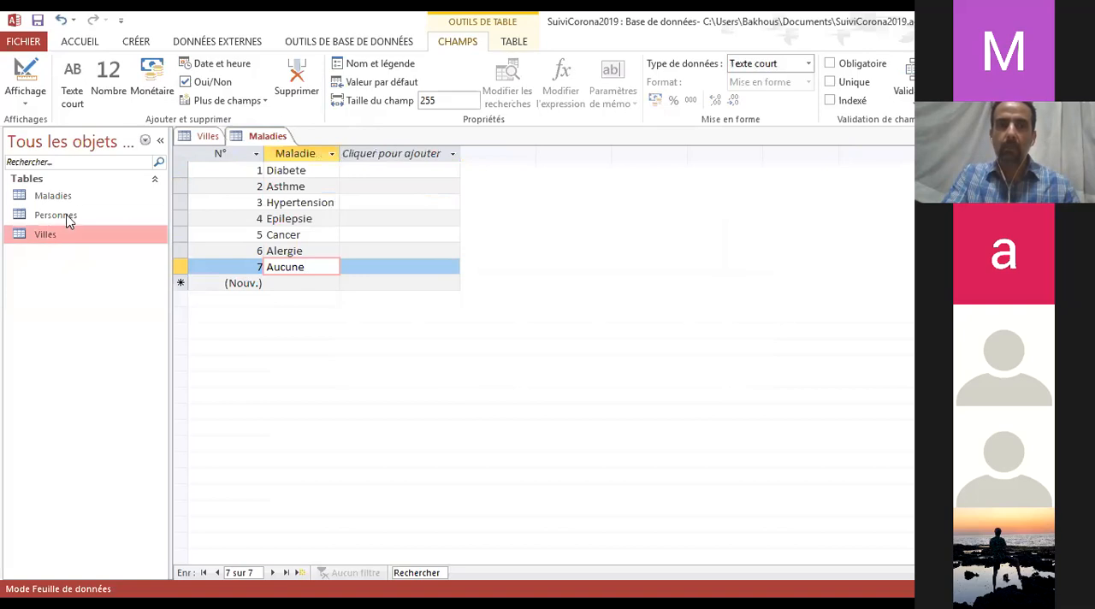
pyautogui.doubleClick(56, 216)
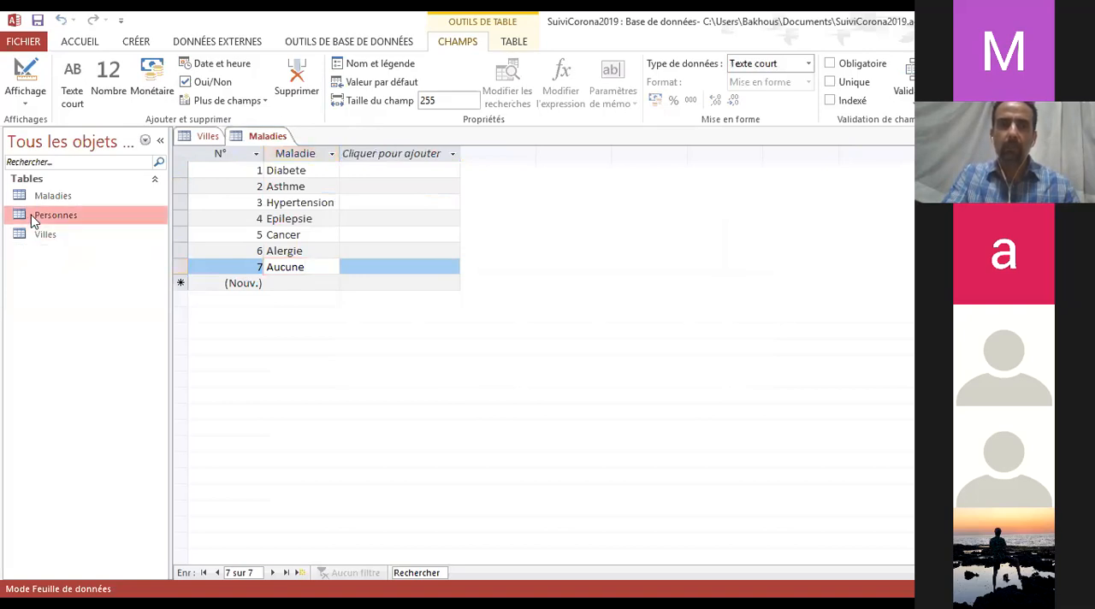
pyautogui.click(681, 171)
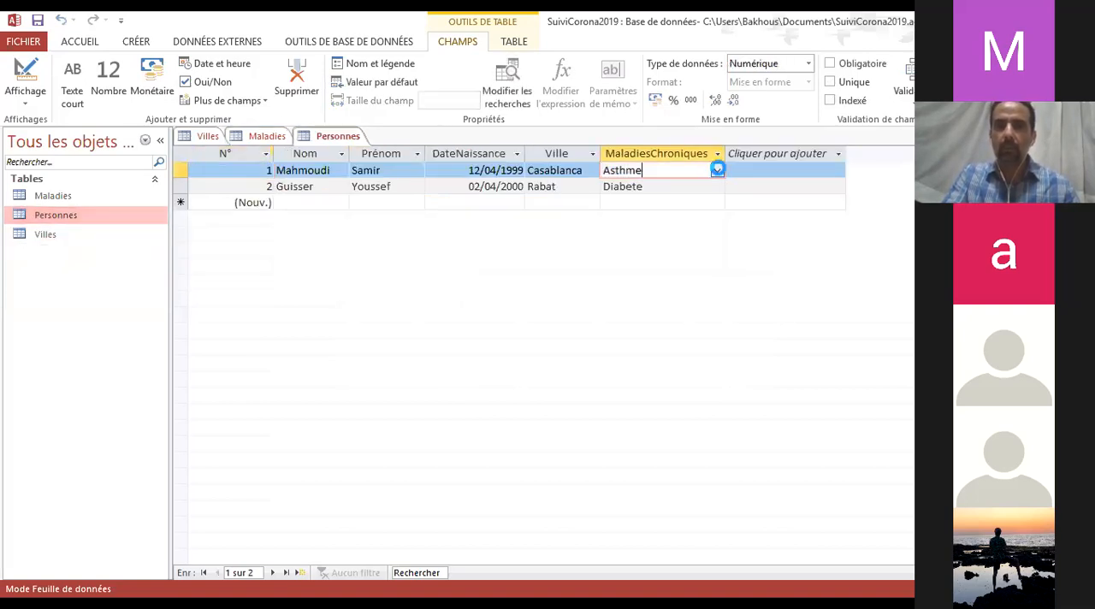
pyautogui.click(716, 170)
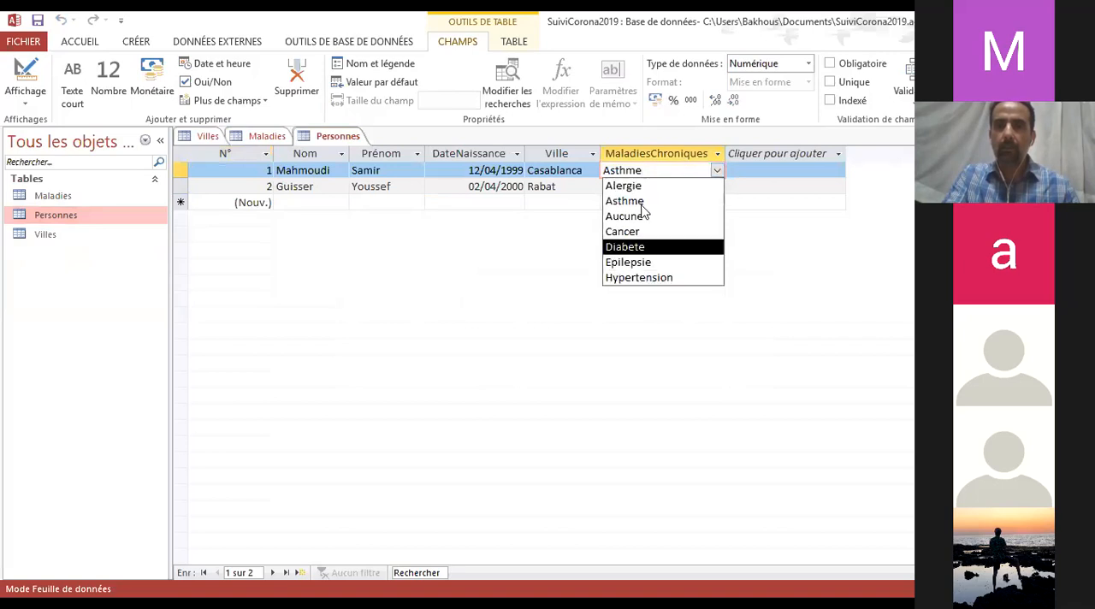
# Look over the last Maladies records, then close the Maladies and Personnes tables
pyautogui.click(265, 136)
pyautogui.click(309, 251)
pyautogui.click(306, 266)
pyautogui.click(311, 250)
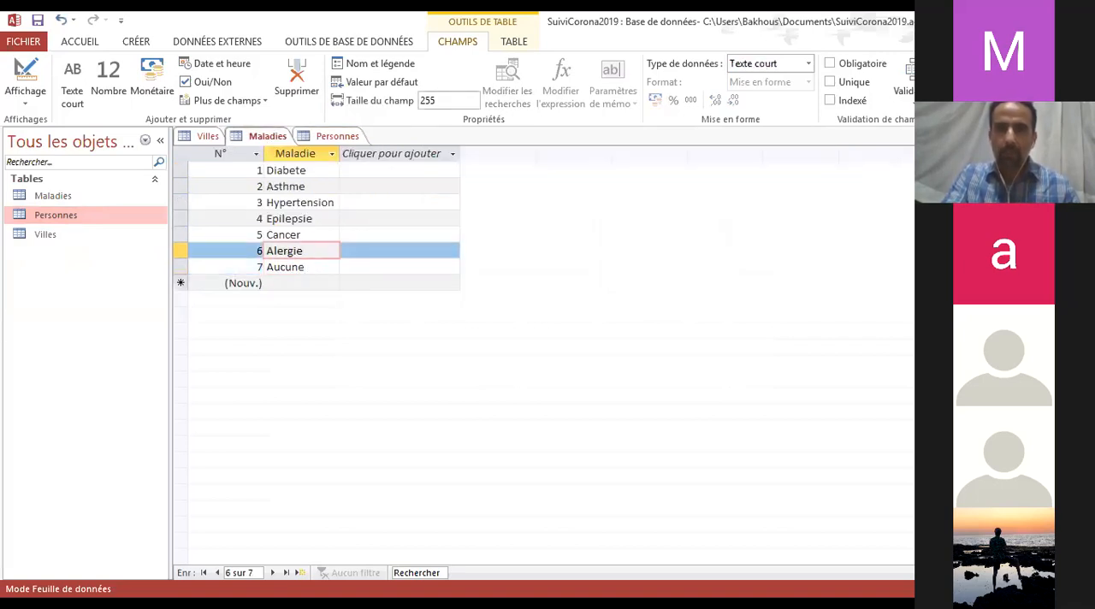
pyautogui.hotkey('ctrl', 'w')
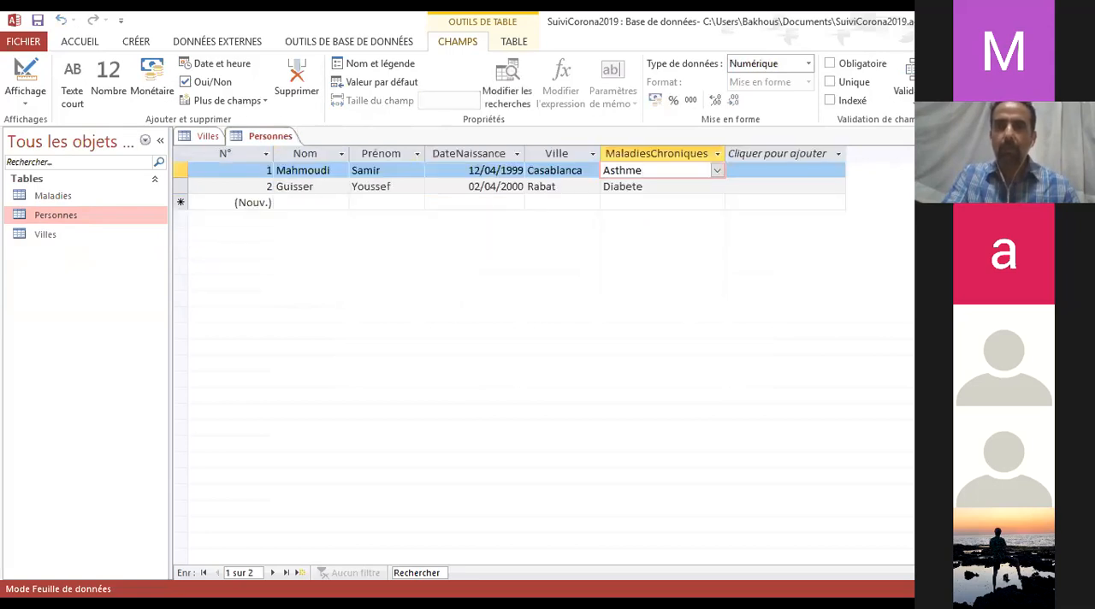
pyautogui.hotkey('ctrl', 'w')
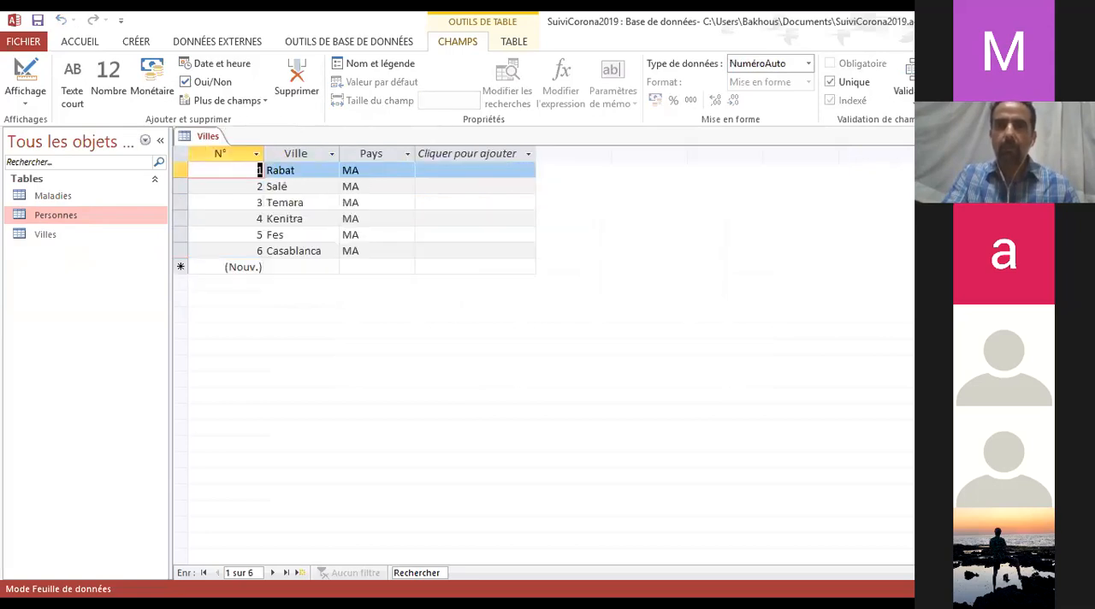
# Reopen the Personnes table and check that Aucune is offered in MaladiesChroniques for the first record
pyautogui.doubleClick(53, 219)
pyautogui.click(677, 170)
pyautogui.click(717, 170)
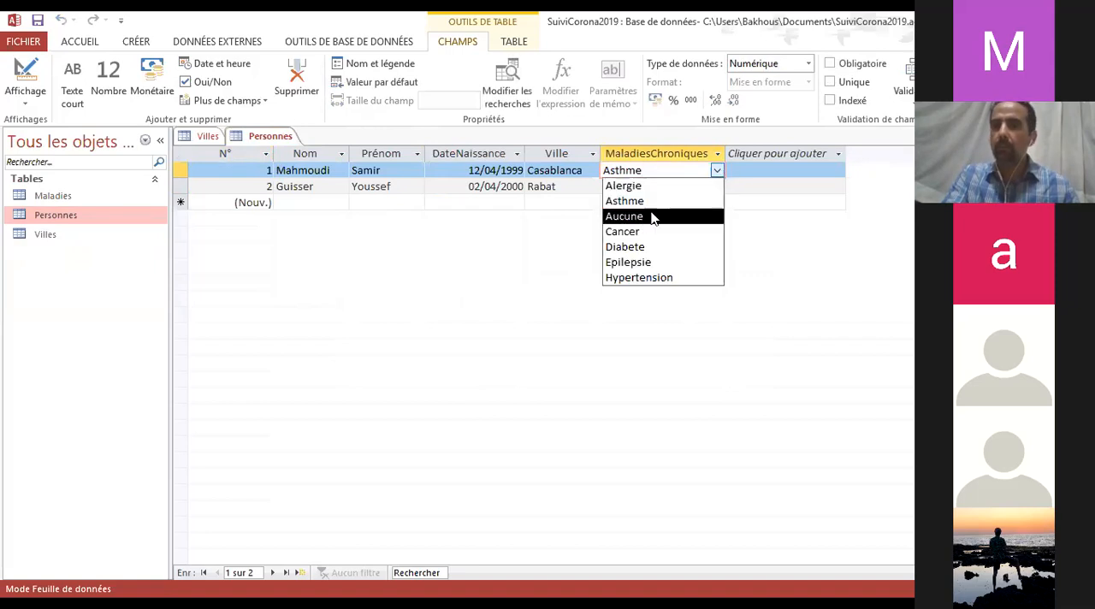
pyautogui.click(717, 171)
# Start a third Personnes record by entering the person's last name, first name and date of birth
pyautogui.click(301, 203)
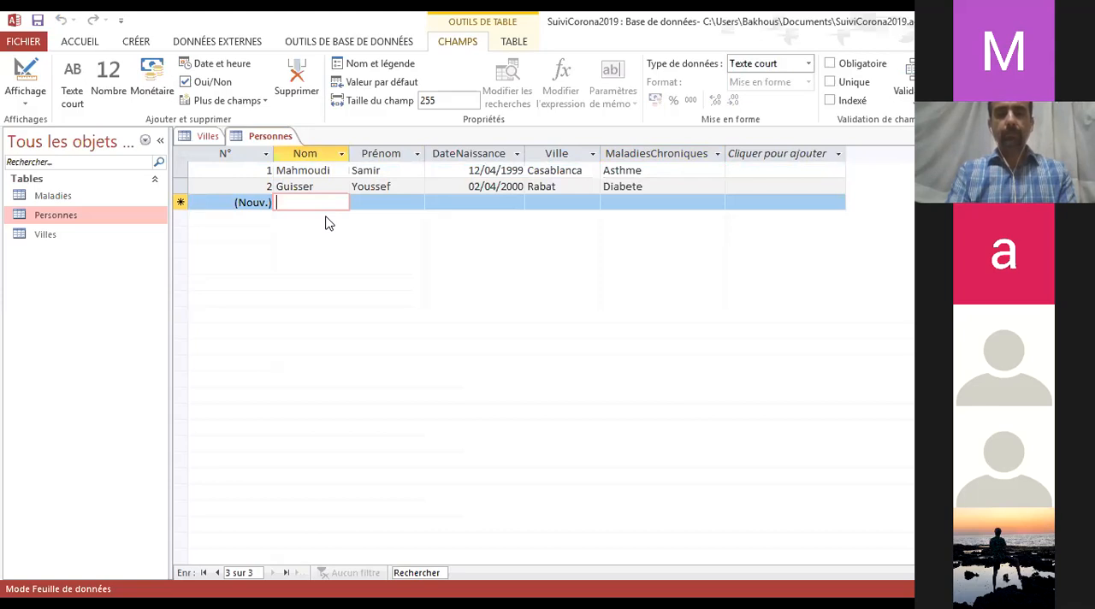
pyautogui.write('Salmi')
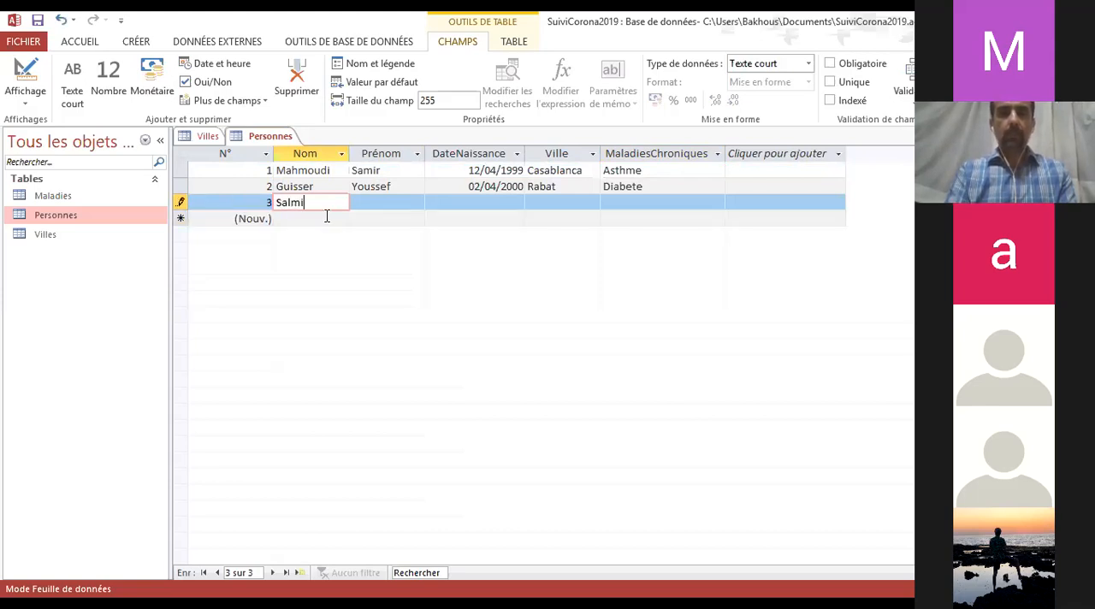
pyautogui.press('Tab')
pyautogui.write('Amina')
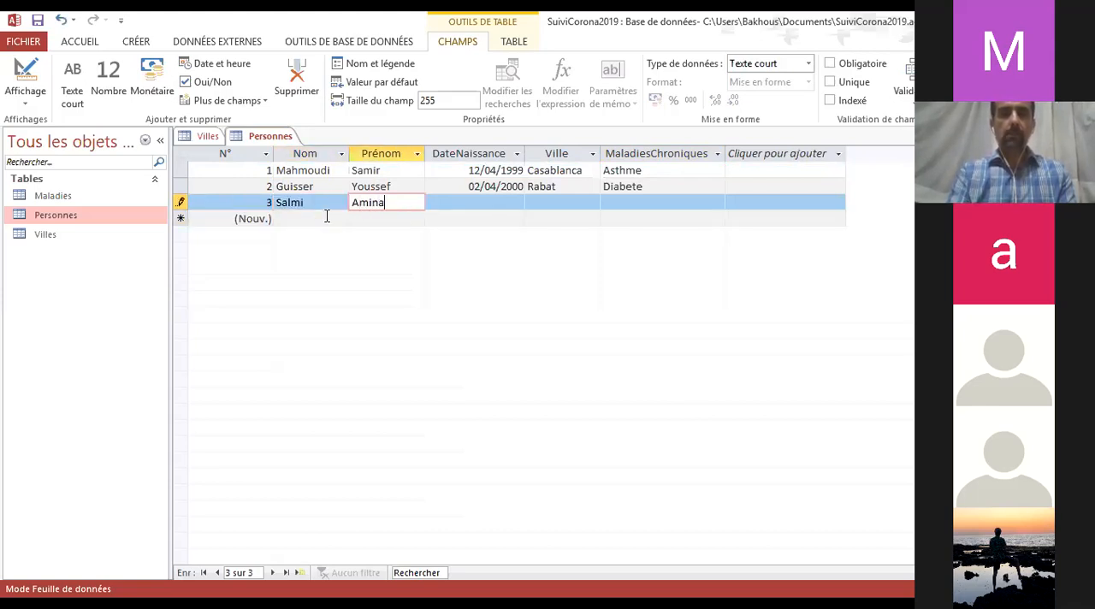
pyautogui.press('Tab')
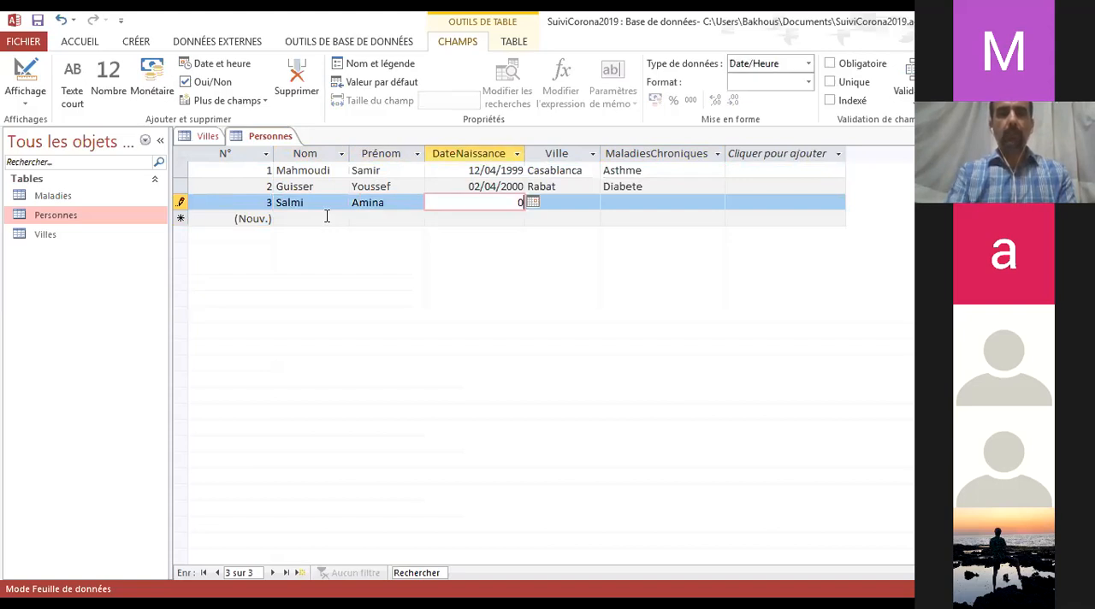
pyautogui.write('09/')
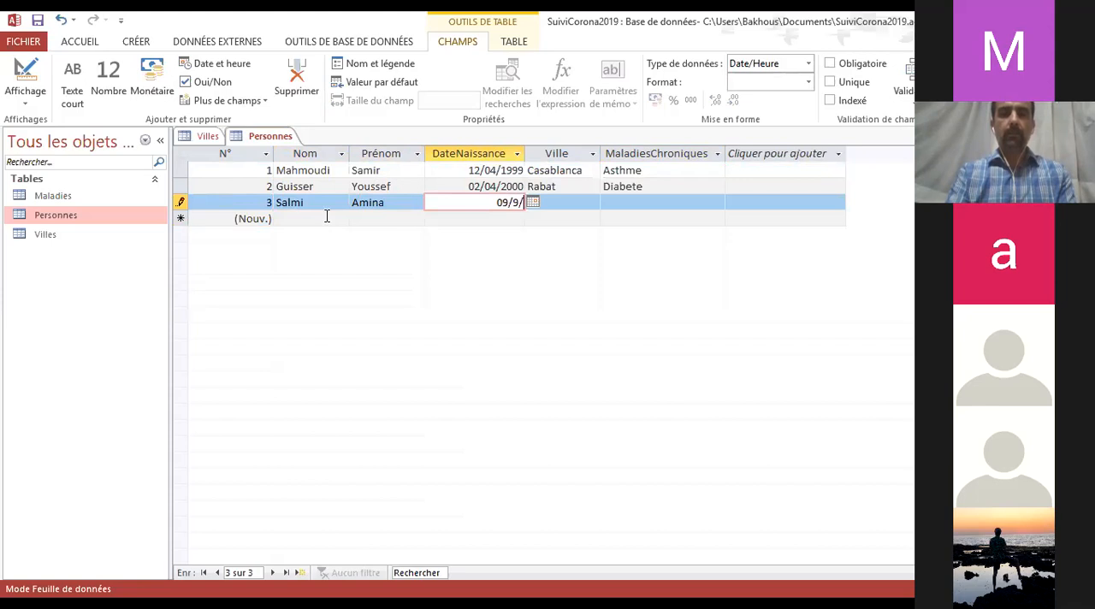
pyautogui.write('09/2001')
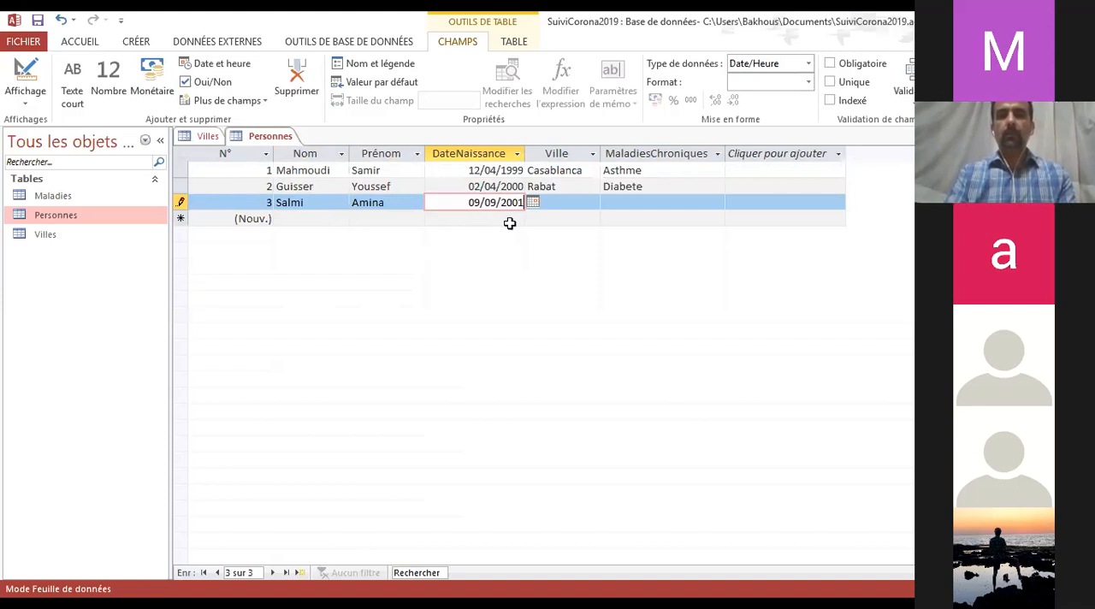
# Set the third Personnes record's Ville to Fes and its MaladiesChroniques to Aucune, then commit the record
pyautogui.click(576, 203)
pyautogui.click(592, 203)
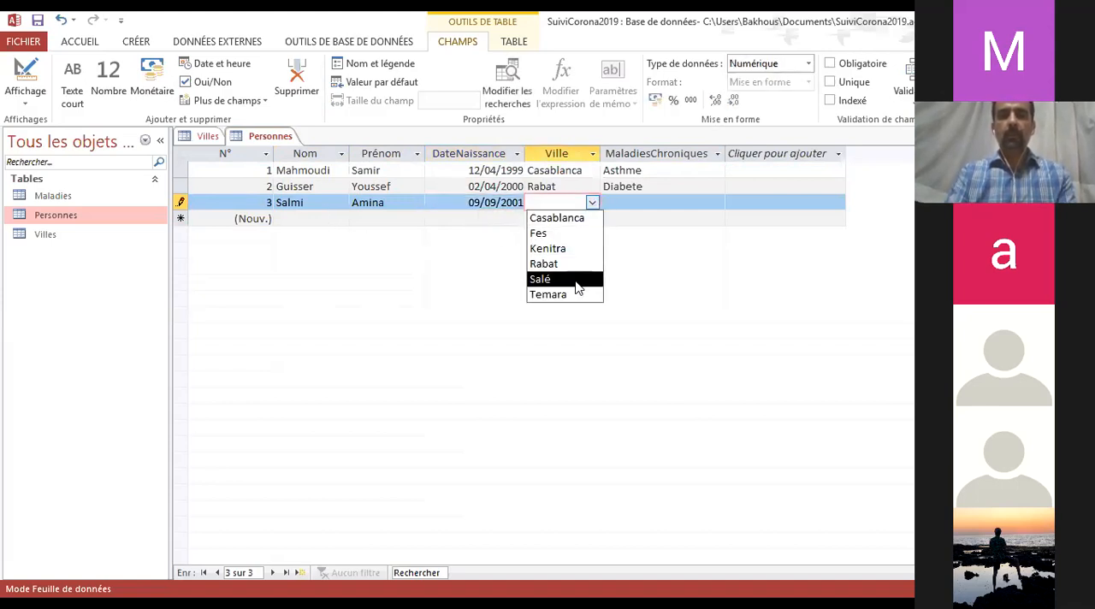
pyautogui.click(547, 232)
pyautogui.click(693, 196)
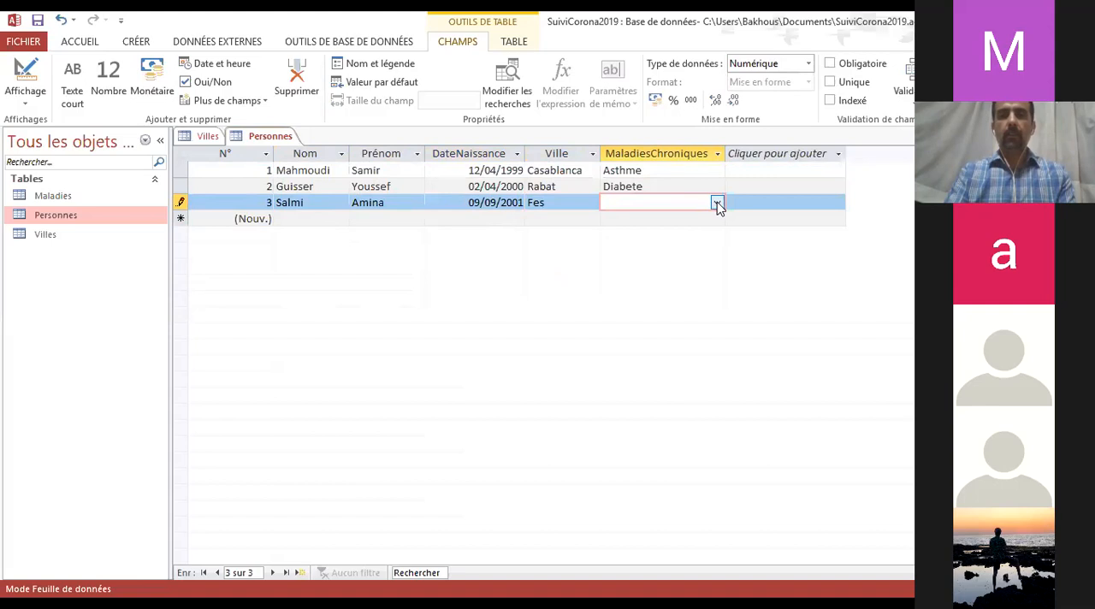
pyautogui.click(717, 203)
pyautogui.click(633, 251)
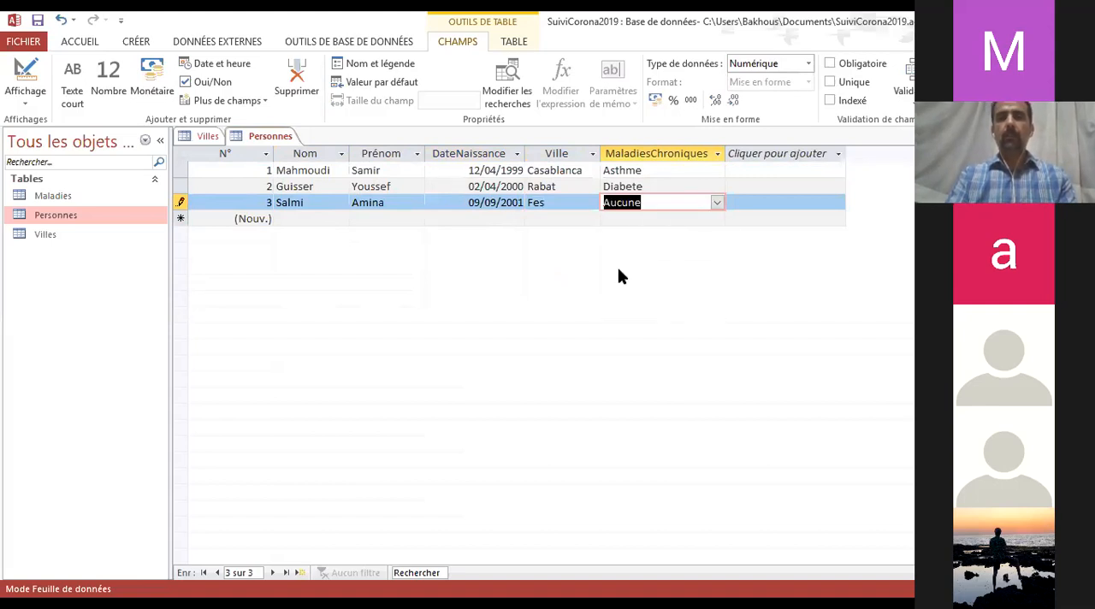
pyautogui.click(322, 218)
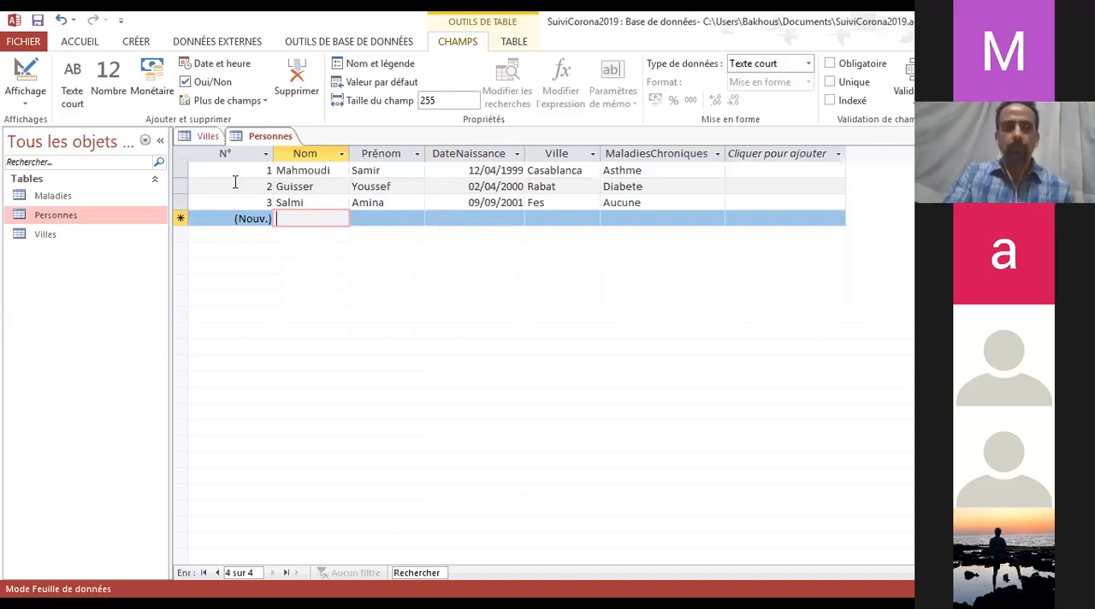
pyautogui.click(58, 197)
pyautogui.click(64, 216)
pyautogui.click(50, 234)
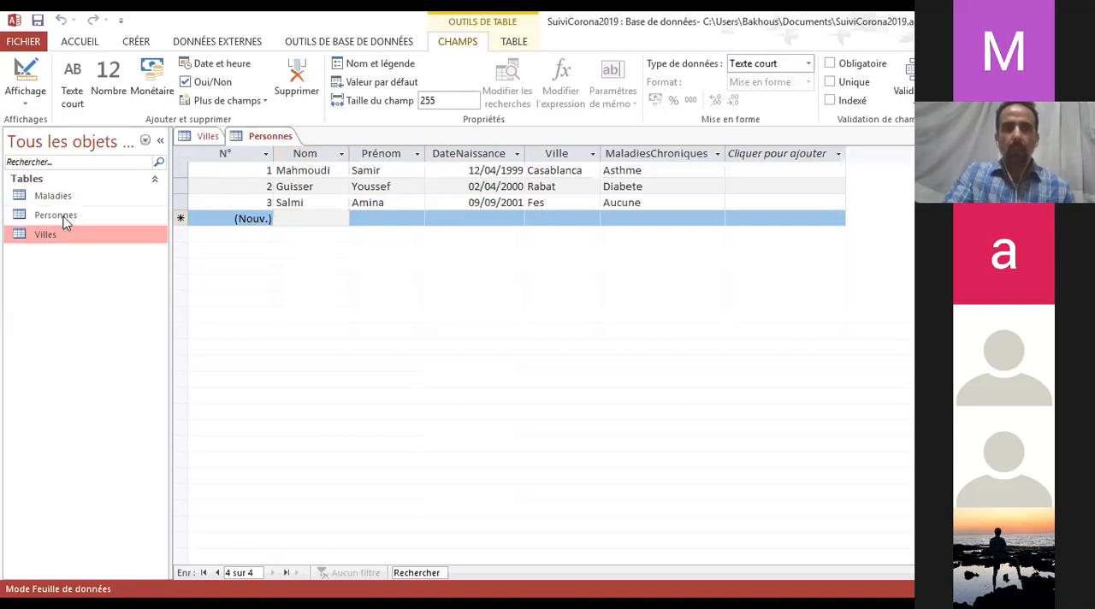
pyautogui.click(67, 196)
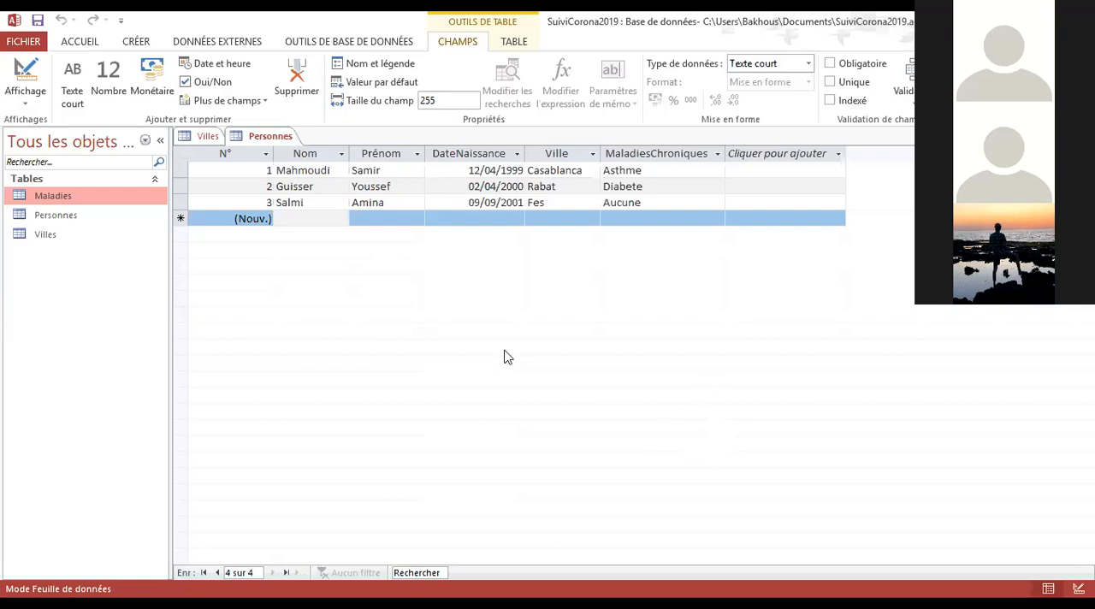
pyautogui.click(515, 304)
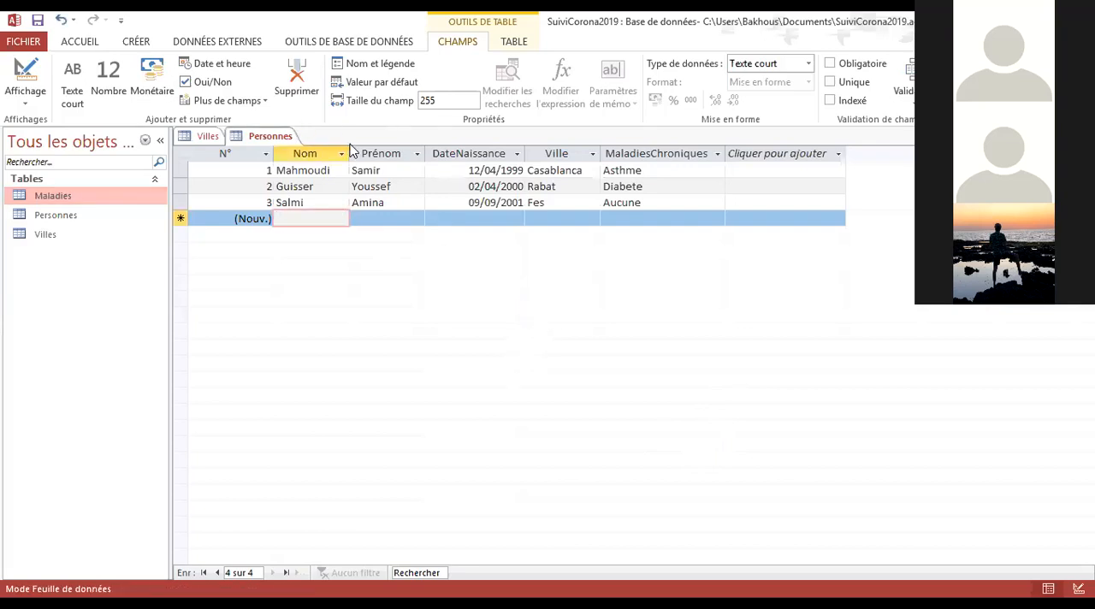
pyautogui.click(338, 41)
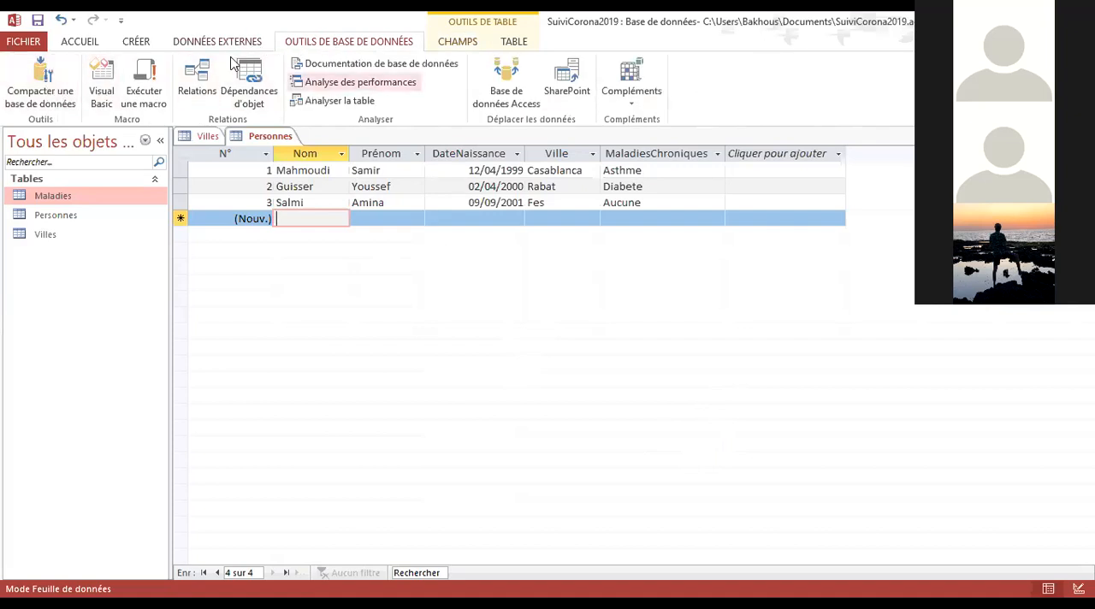
pyautogui.click(209, 43)
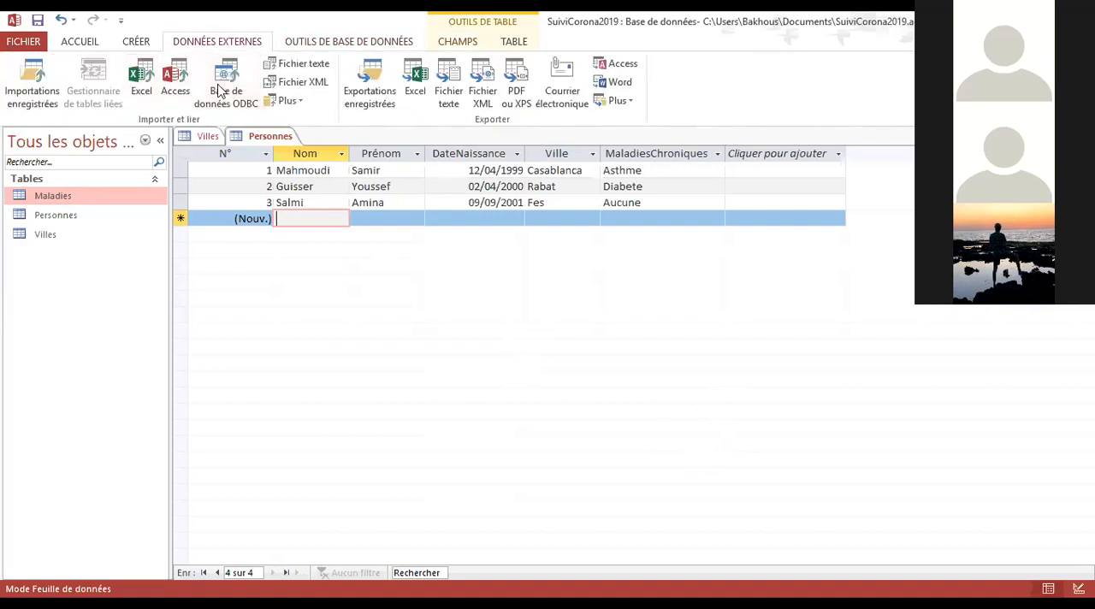
pyautogui.click(130, 48)
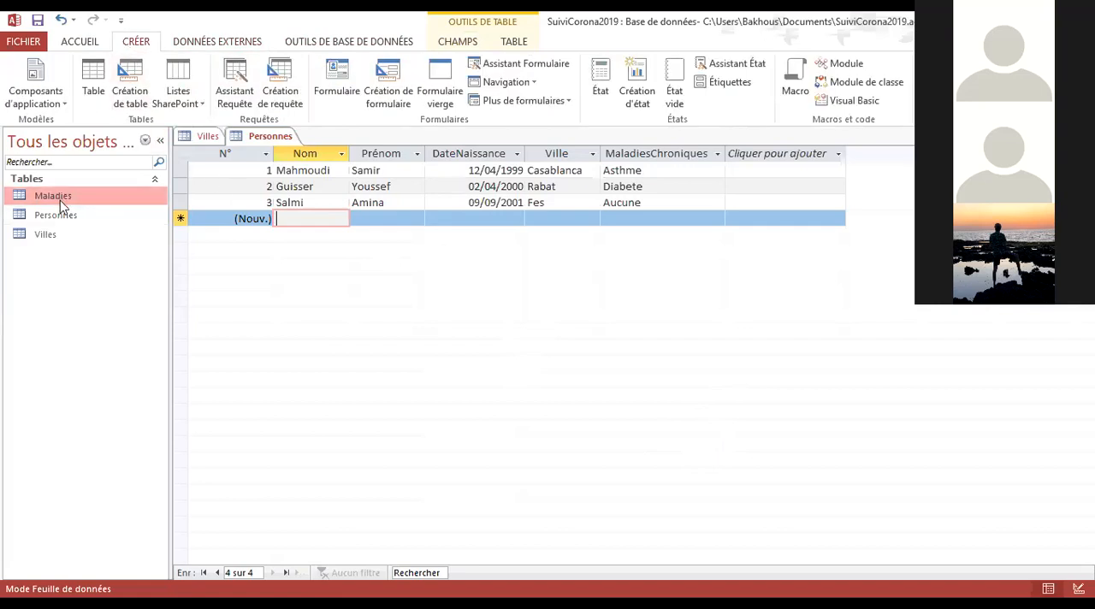
pyautogui.click(51, 236)
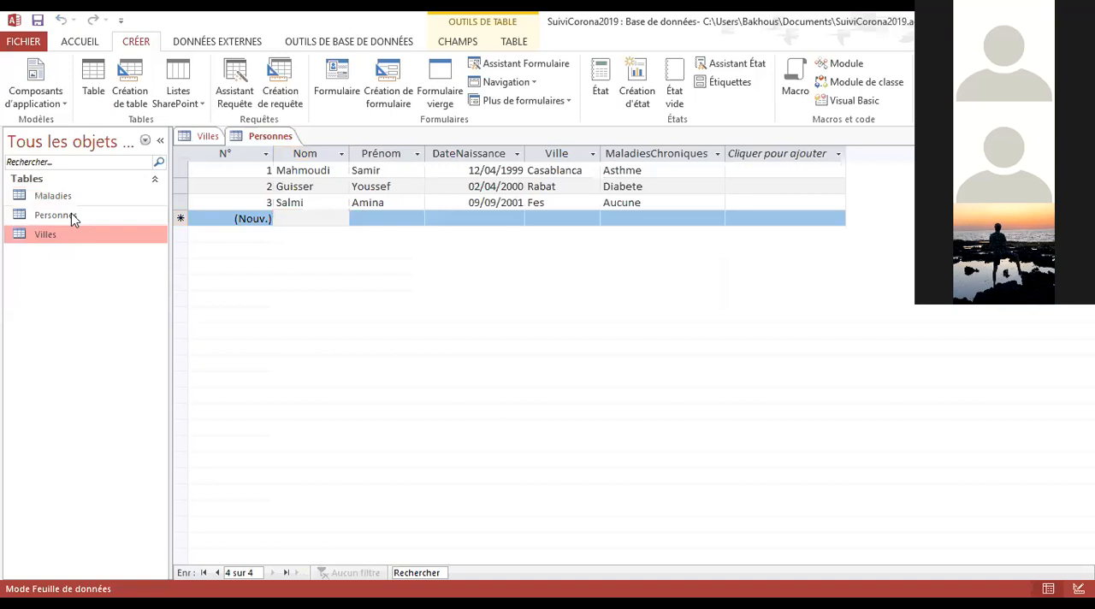
pyautogui.click(72, 216)
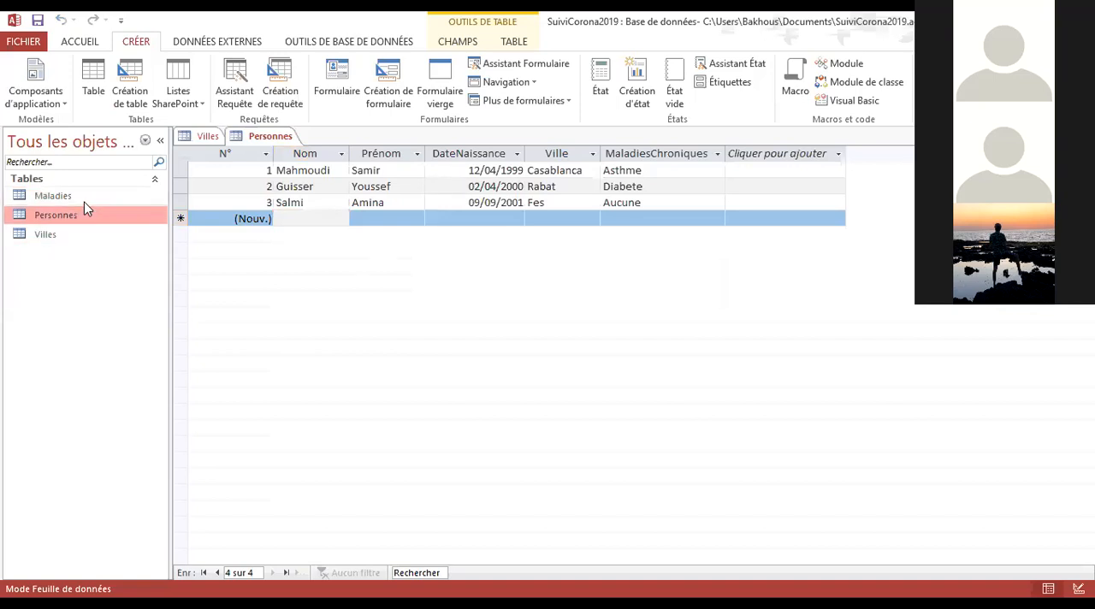
pyautogui.press('Down')
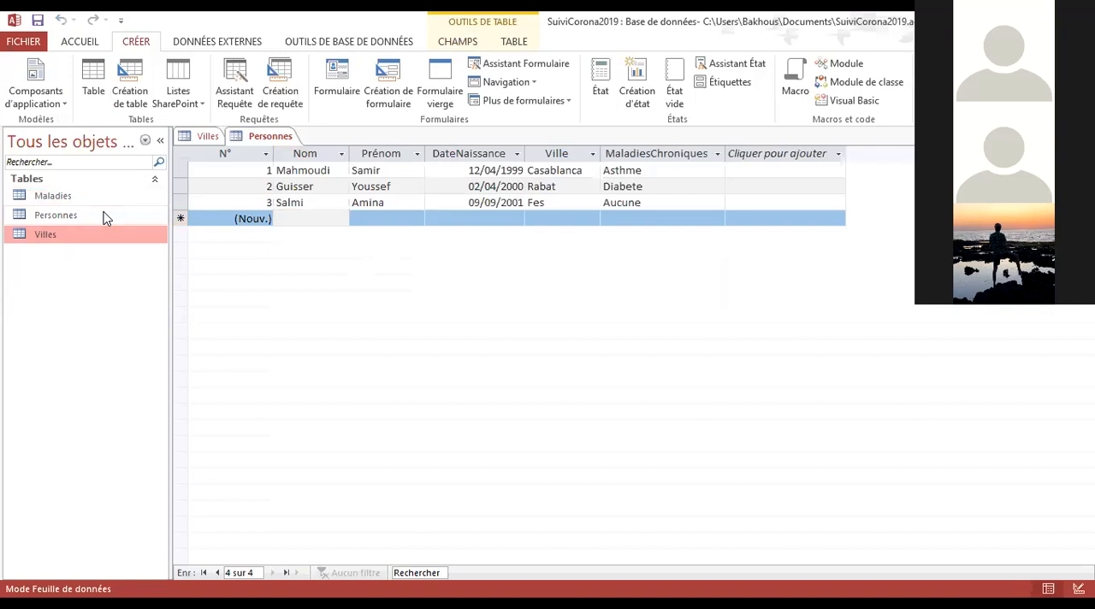
pyautogui.press('Up')
pyautogui.press('Up')
pyautogui.click(209, 139)
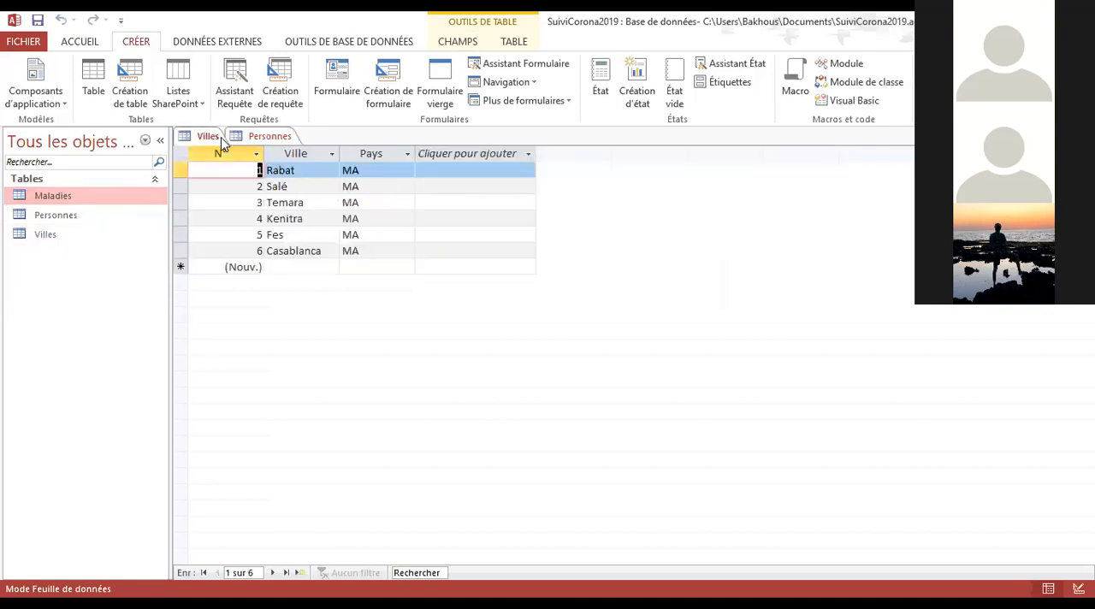
pyautogui.click(259, 136)
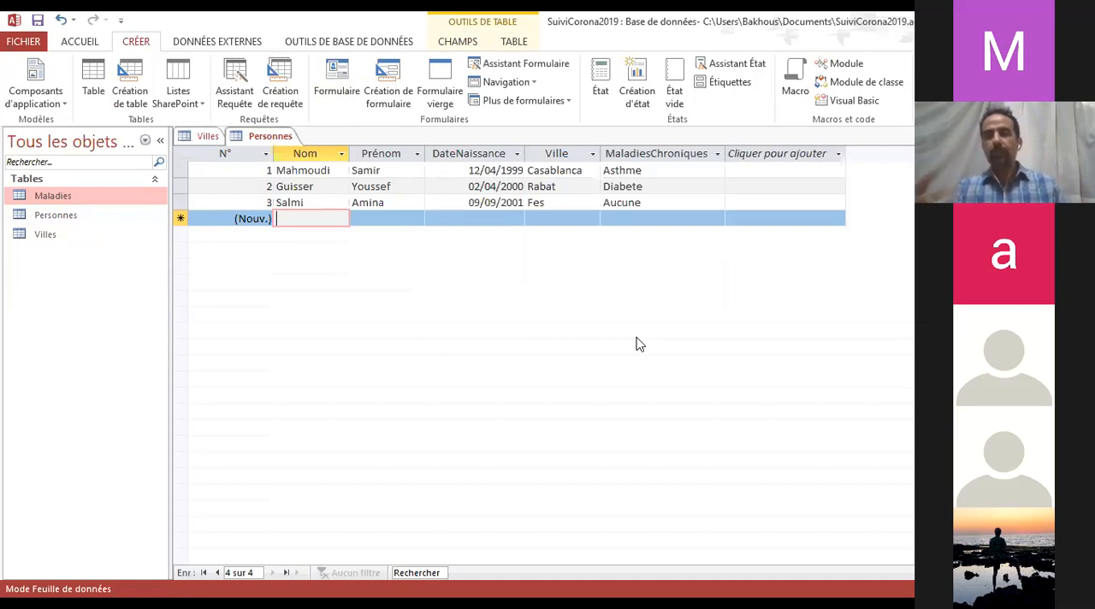
# Inspect the MaladiesChroniques filter choices and the field types offered for a new column in Personnes
pyautogui.click(715, 168)
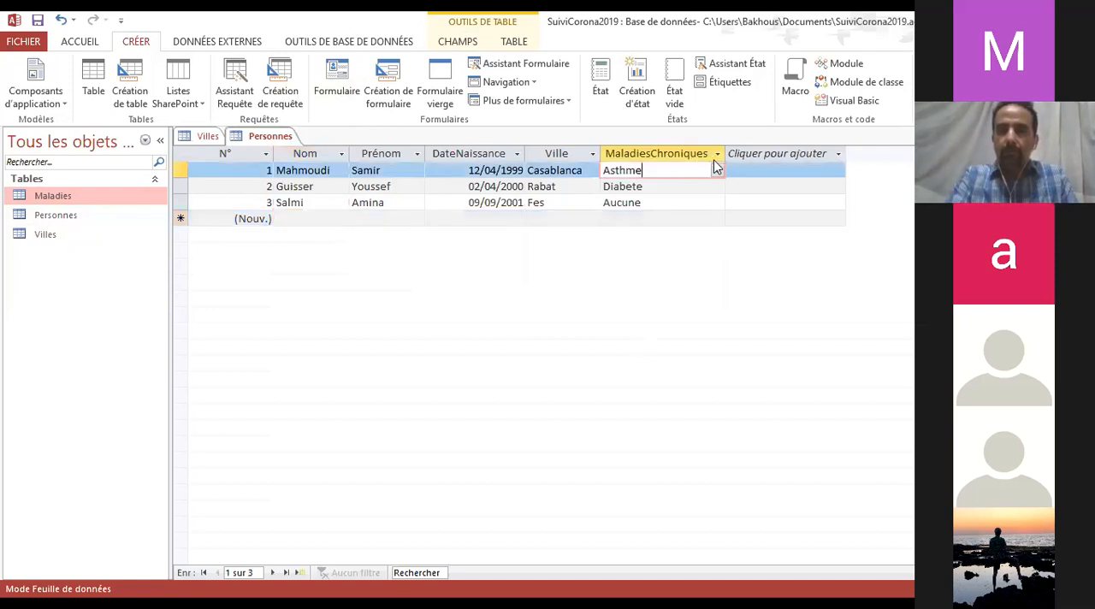
pyautogui.click(720, 158)
pyautogui.click(718, 155)
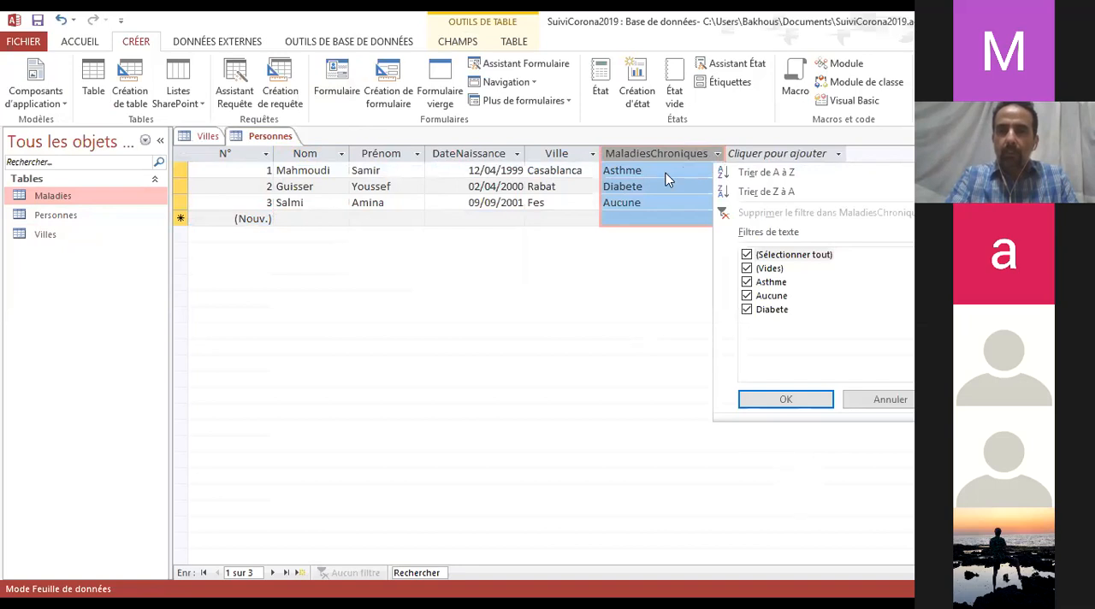
pyautogui.click(839, 153)
pyautogui.click(840, 153)
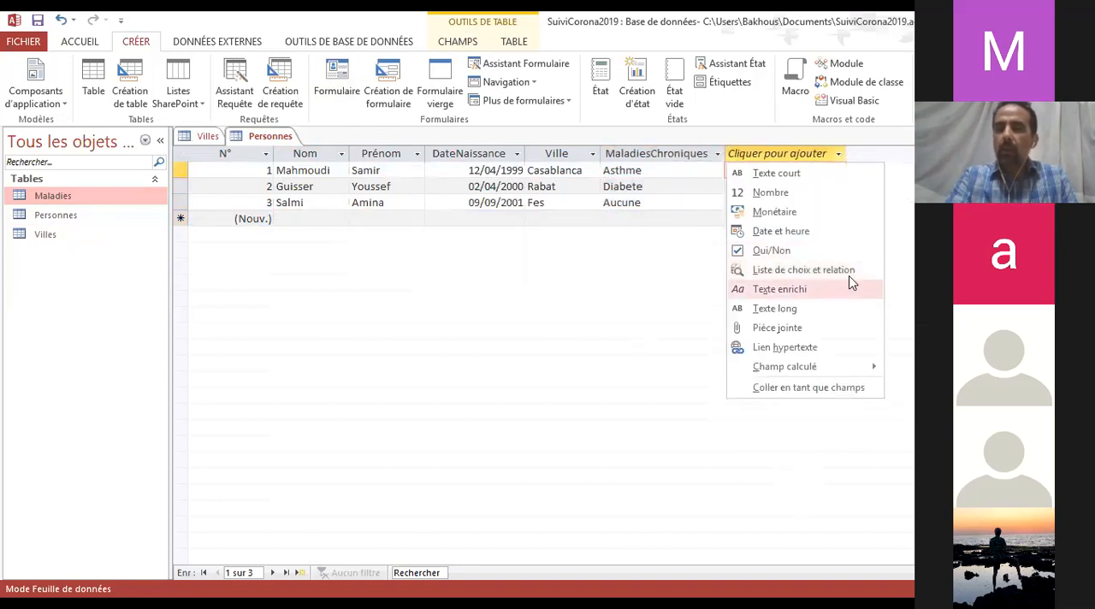
pyautogui.click(864, 141)
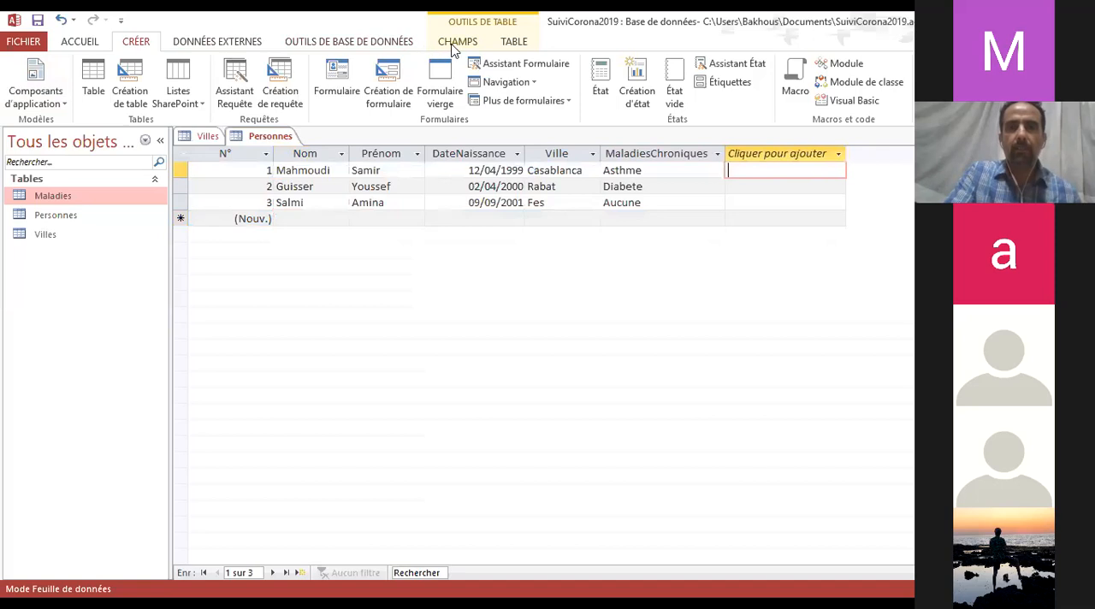
# Open the relationships diagram of the database
pyautogui.click(197, 43)
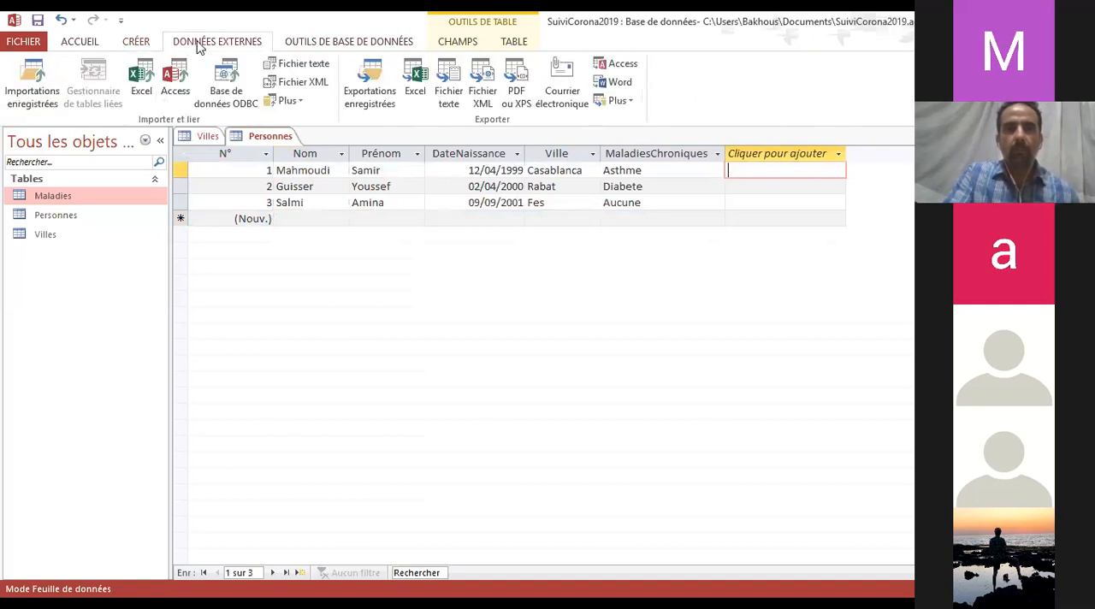
pyautogui.click(328, 43)
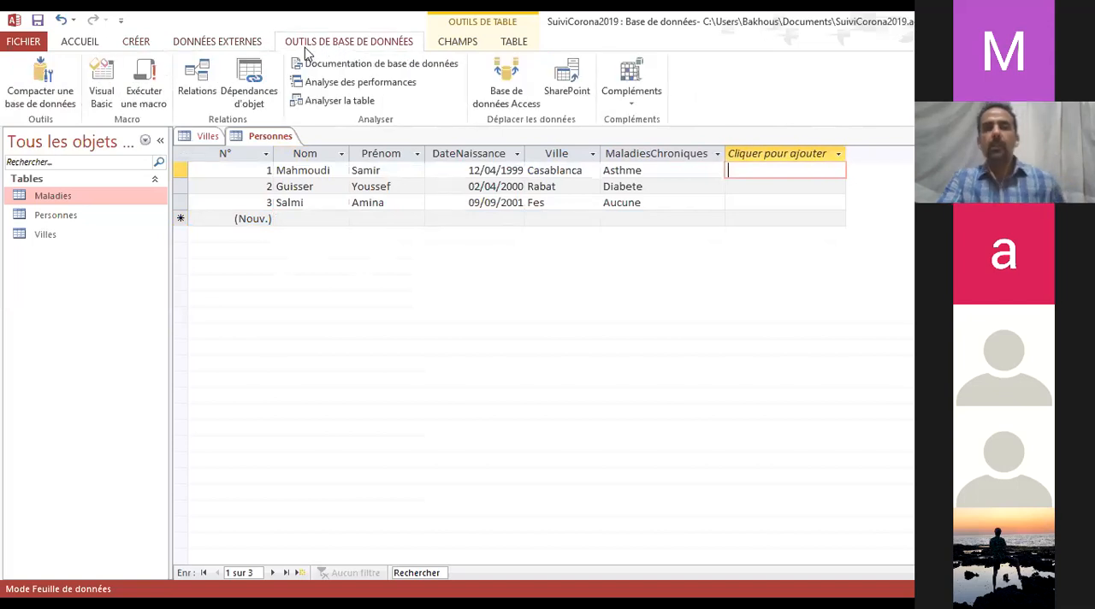
pyautogui.click(201, 73)
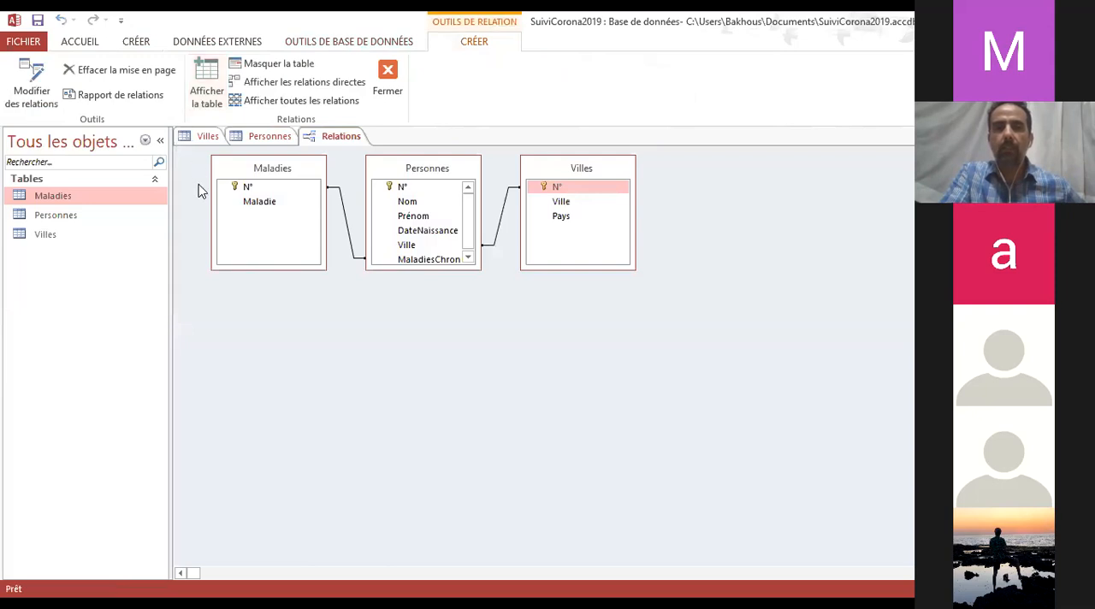
# Space out the Villes and Personnes boxes and enlarge Personnes so all its field names fit in full
pyautogui.moveTo(568, 169); pyautogui.dragTo(609, 172)
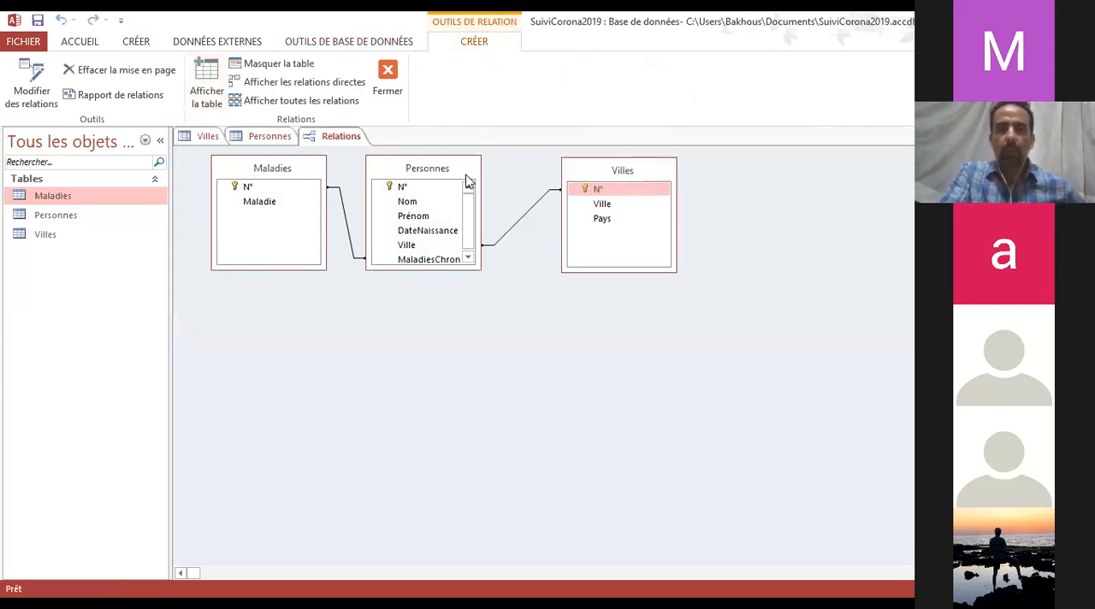
pyautogui.click(454, 172)
pyautogui.moveTo(453, 173); pyautogui.dragTo(476, 174)
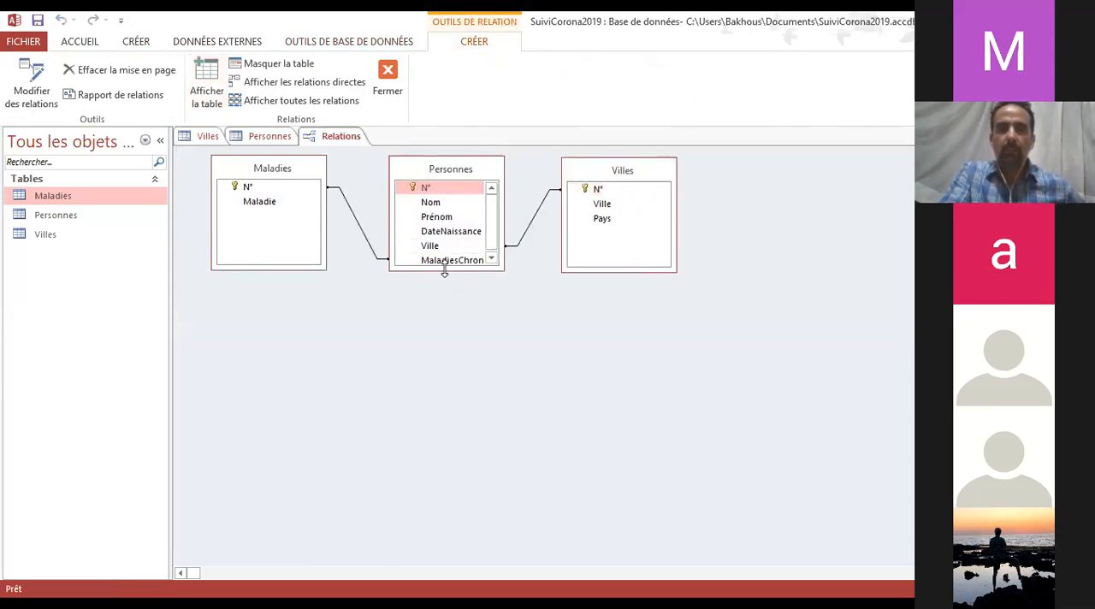
pyautogui.moveTo(444, 272); pyautogui.dragTo(444, 359)
pyautogui.moveTo(588, 173); pyautogui.dragTo(641, 169)
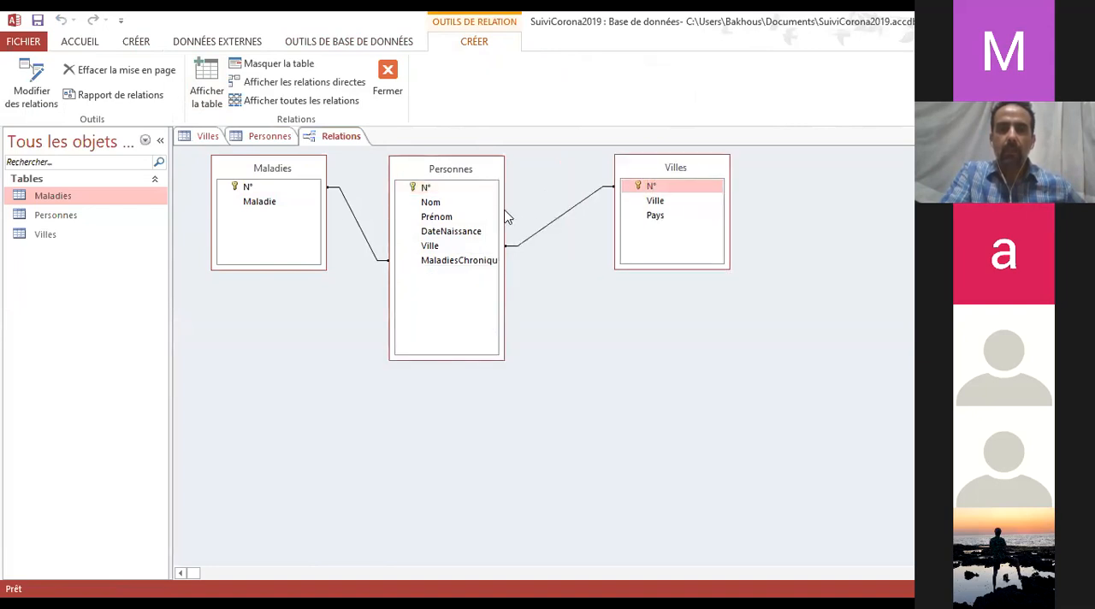
pyautogui.moveTo(504, 210); pyautogui.dragTo(548, 209)
# Shift the Maladies and Personnes boxes left and slightly down in the diagram, leaving a wider gap before Villes
pyautogui.click(288, 177)
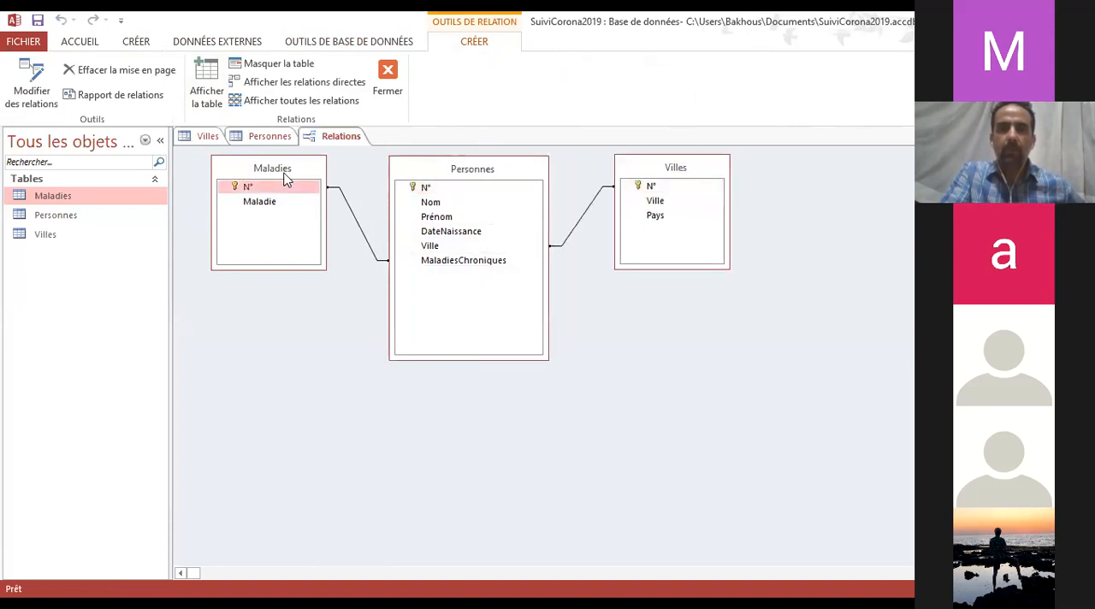
pyautogui.moveTo(272, 171); pyautogui.dragTo(237, 179)
pyautogui.moveTo(469, 174); pyautogui.dragTo(423, 193)
# Examine the N°, MaladiesChroniques and Ville fields of Personnes and their links to Maladies and Villes
pyautogui.click(444, 207)
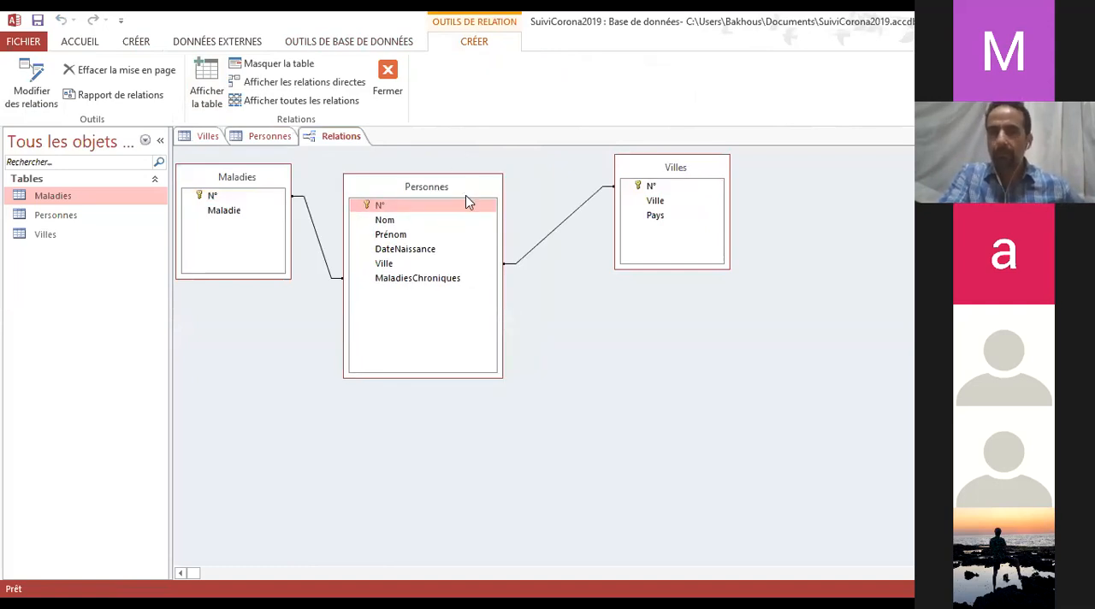
pyautogui.click(406, 279)
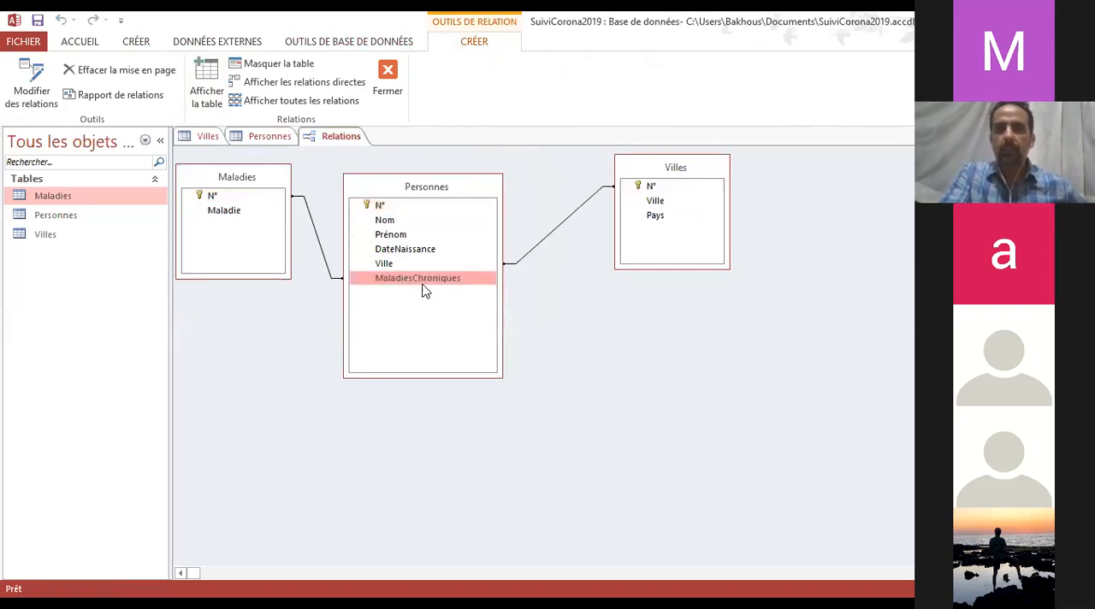
pyautogui.click(401, 266)
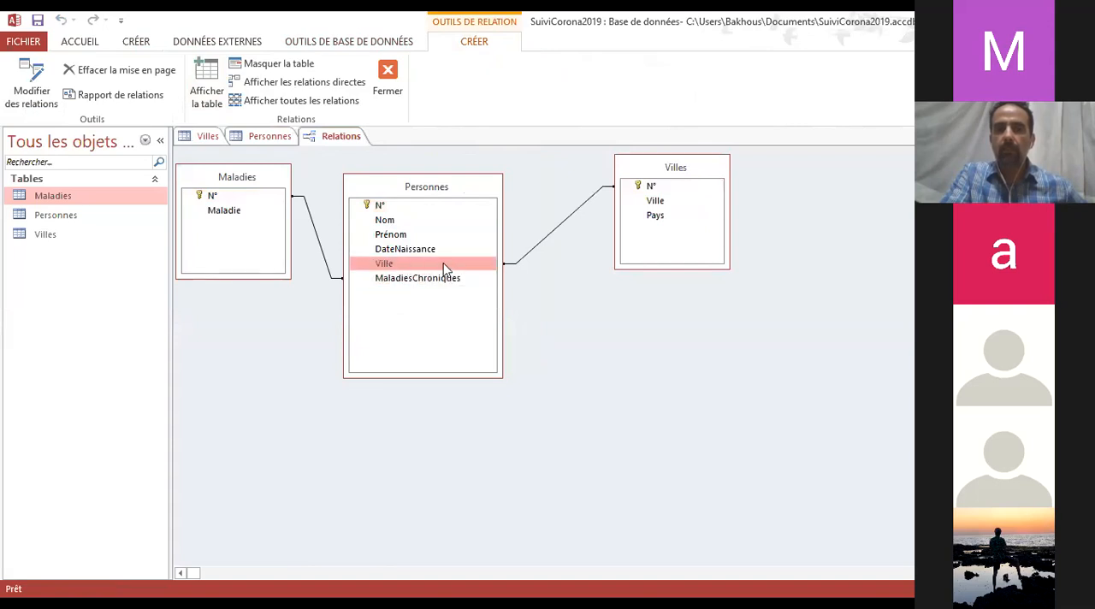
# Trace how Ville and MaladiesChroniques in Personnes each connect to the N° key fields of Villes and Maladies
pyautogui.click(509, 265)
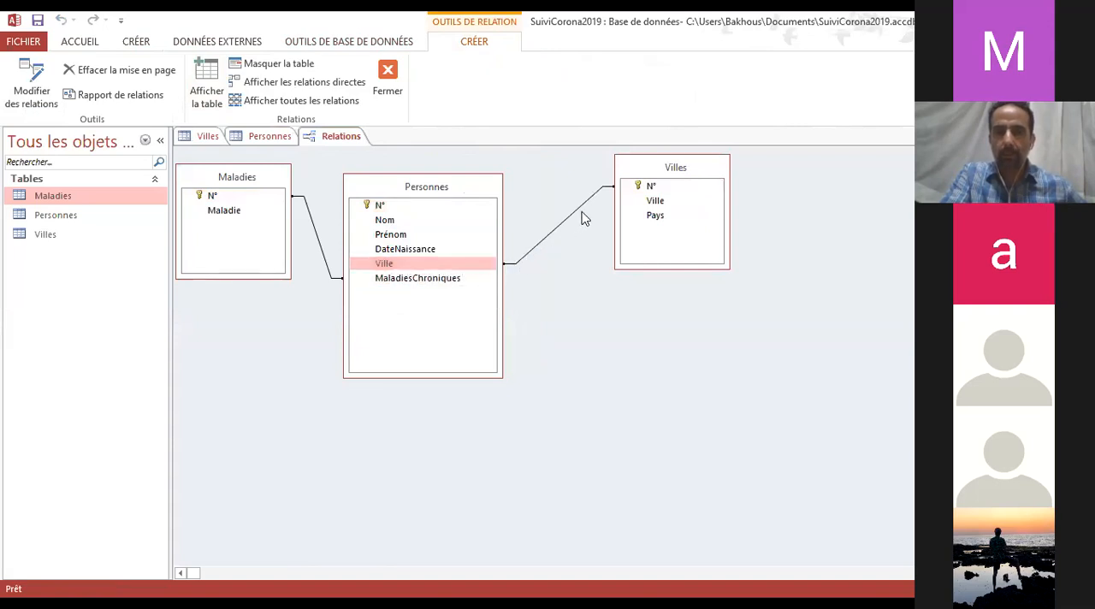
pyautogui.click(646, 187)
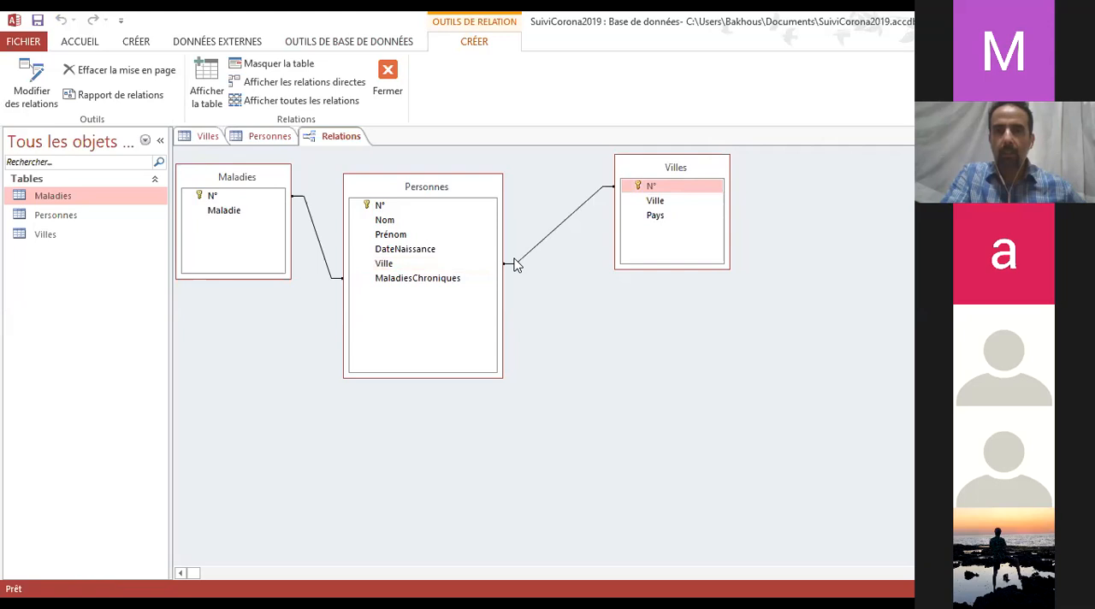
pyautogui.click(423, 278)
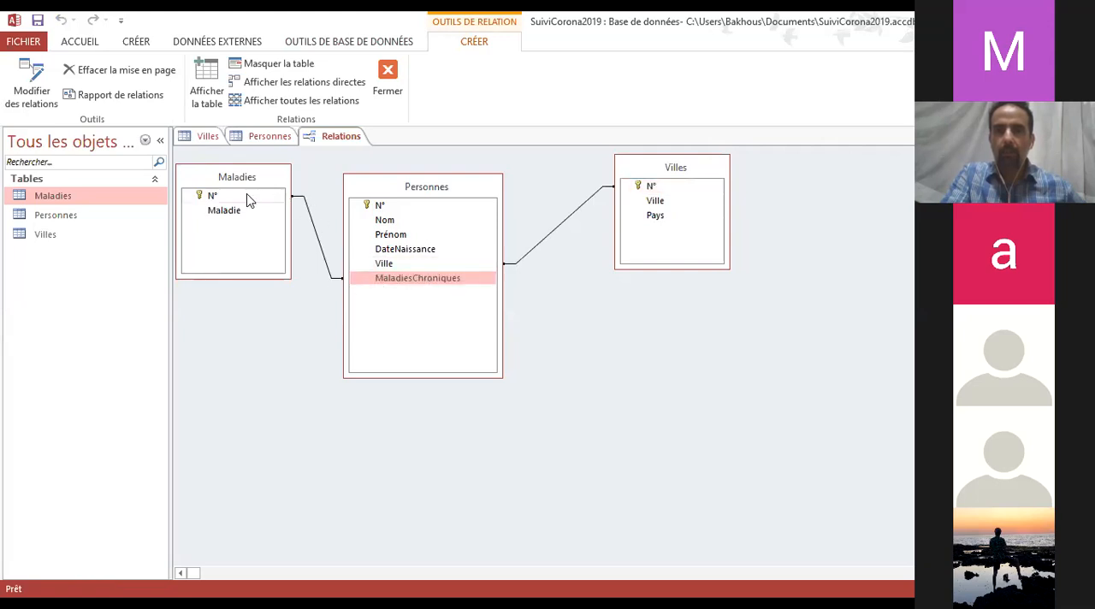
pyautogui.click(212, 195)
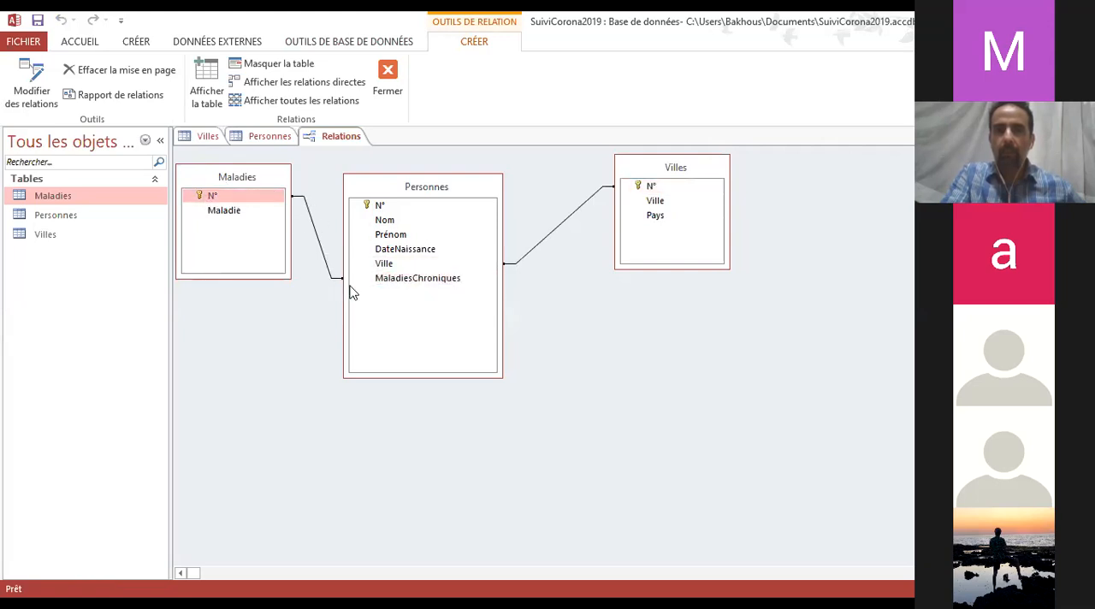
pyautogui.click(418, 278)
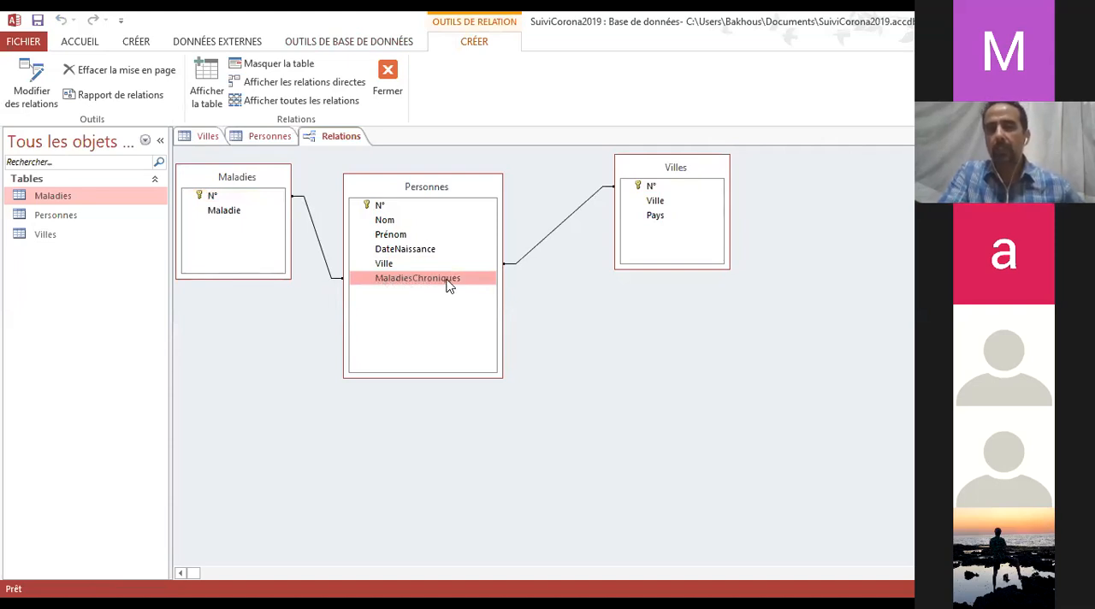
pyautogui.click(234, 212)
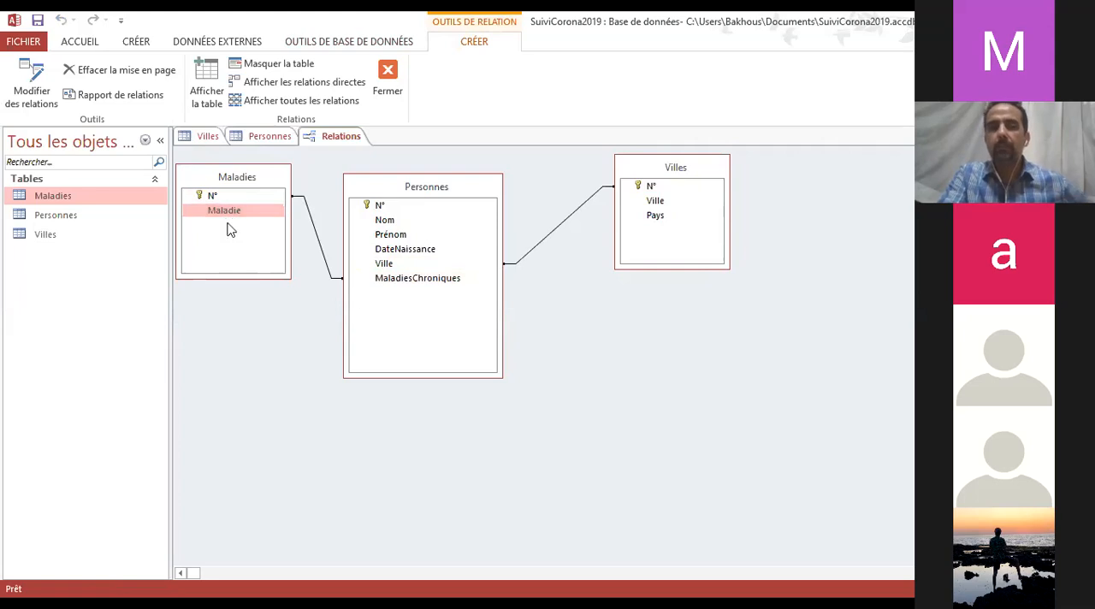
pyautogui.click(330, 279)
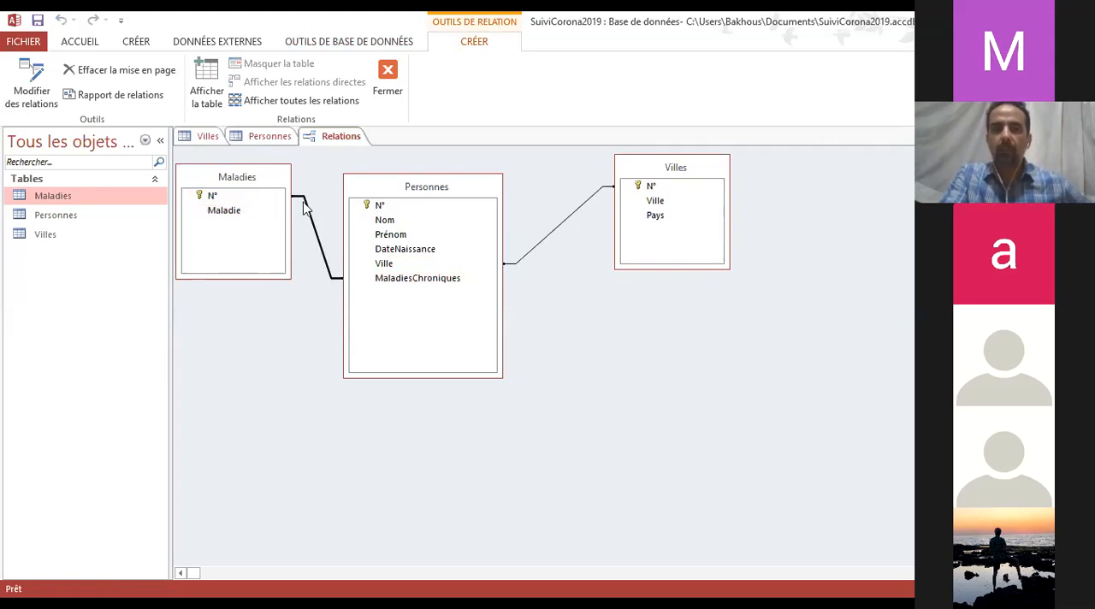
pyautogui.click(218, 197)
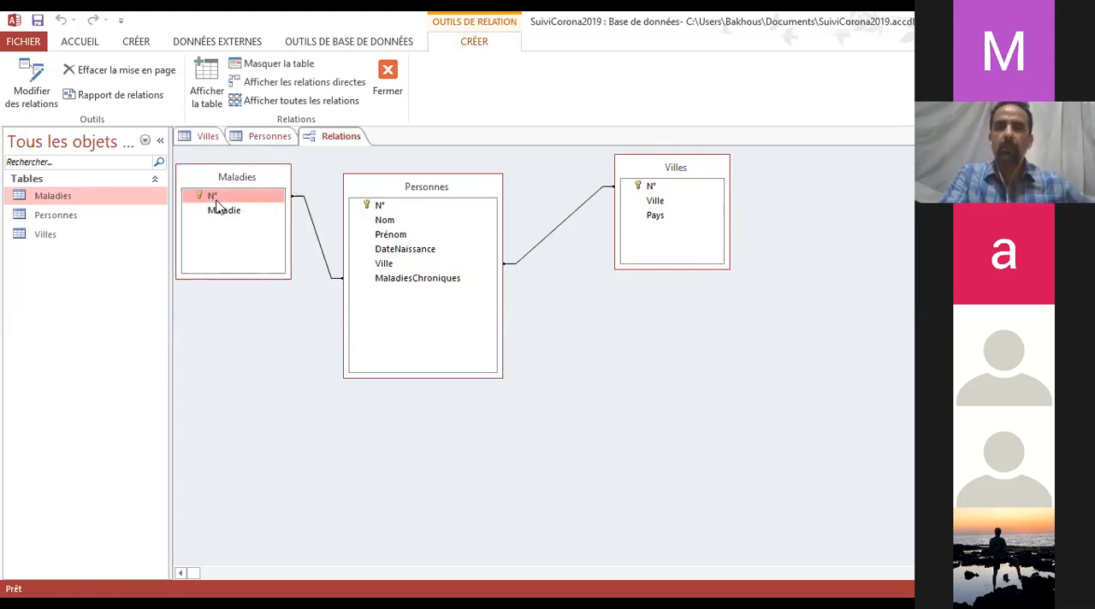
pyautogui.click(415, 264)
pyautogui.click(548, 247)
pyautogui.click(647, 188)
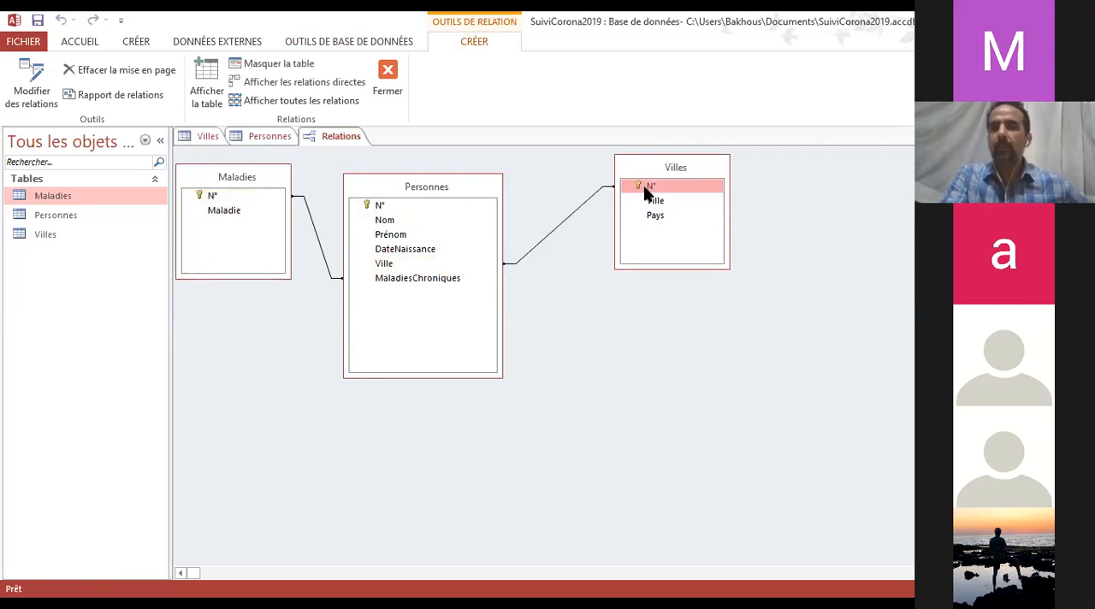